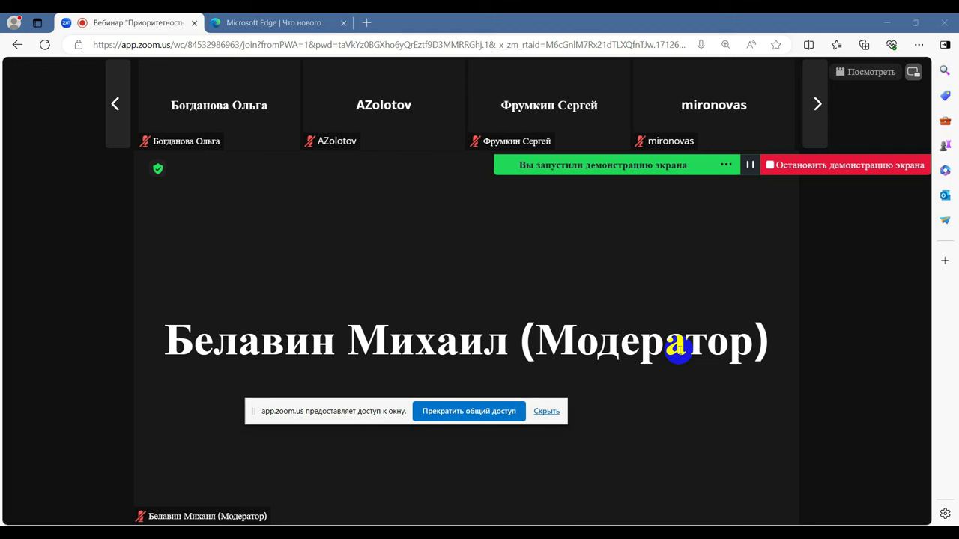
Switch to the 1C:ERP remote desktop session and review the departments in the Структура предприятия directory
key(alt+Tab)
key(alt+Tab)
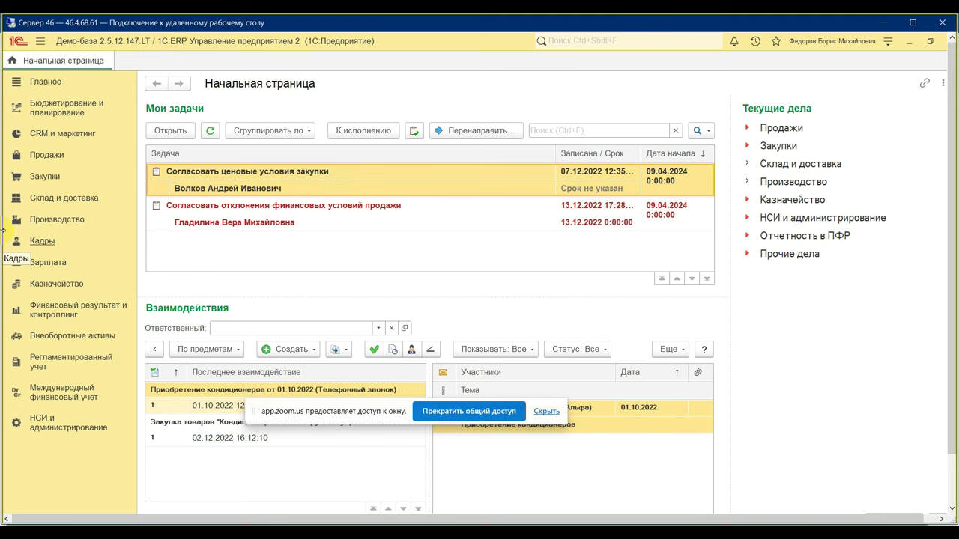
click(60, 427)
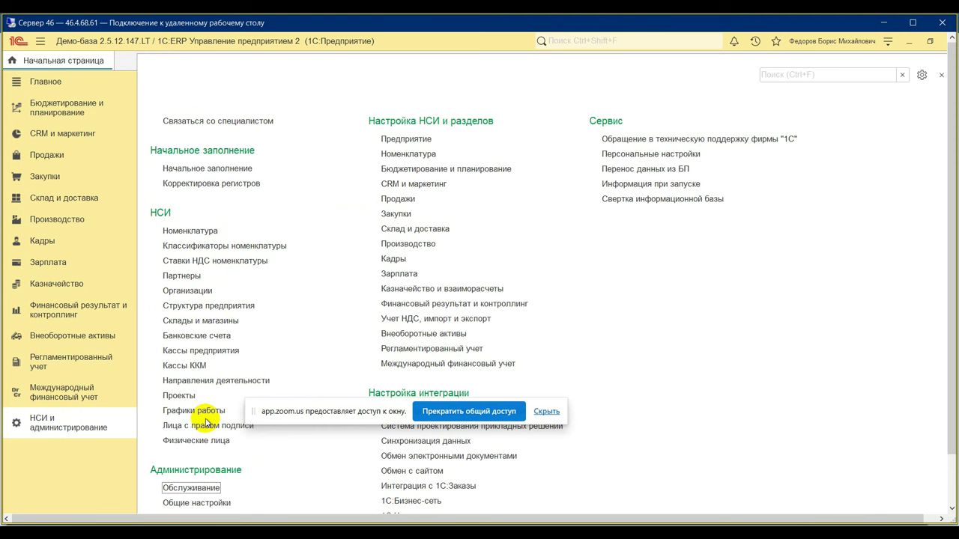
click(214, 306)
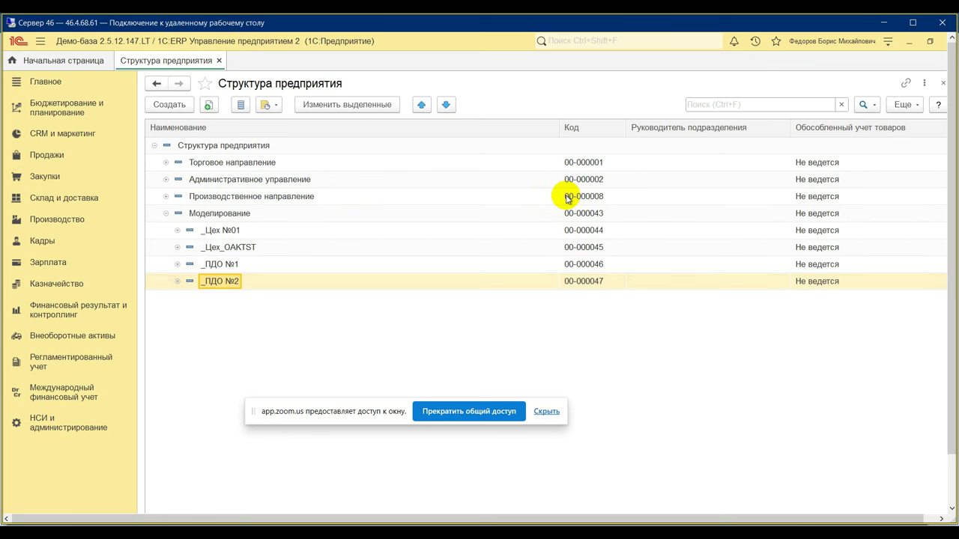
click(942, 83)
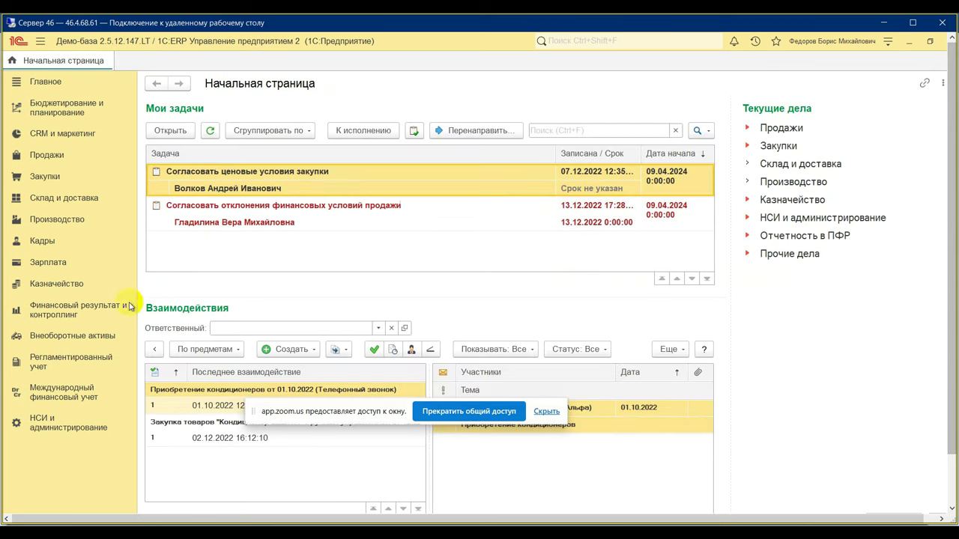
Review the card of Изделие X01 in the item kind Готовая продукция (характеристики), including its list of characteristics
click(57, 424)
click(212, 231)
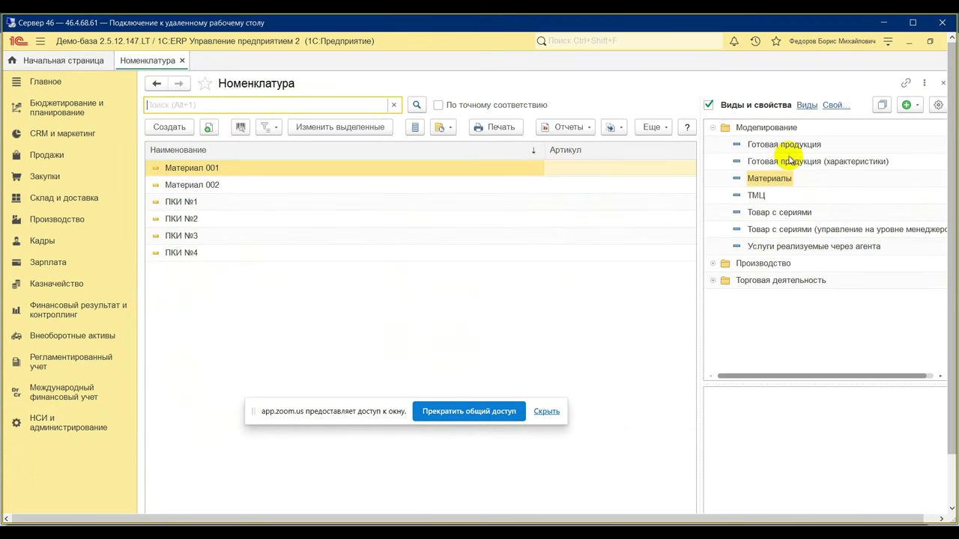
click(805, 164)
click(178, 176)
double_click(178, 177)
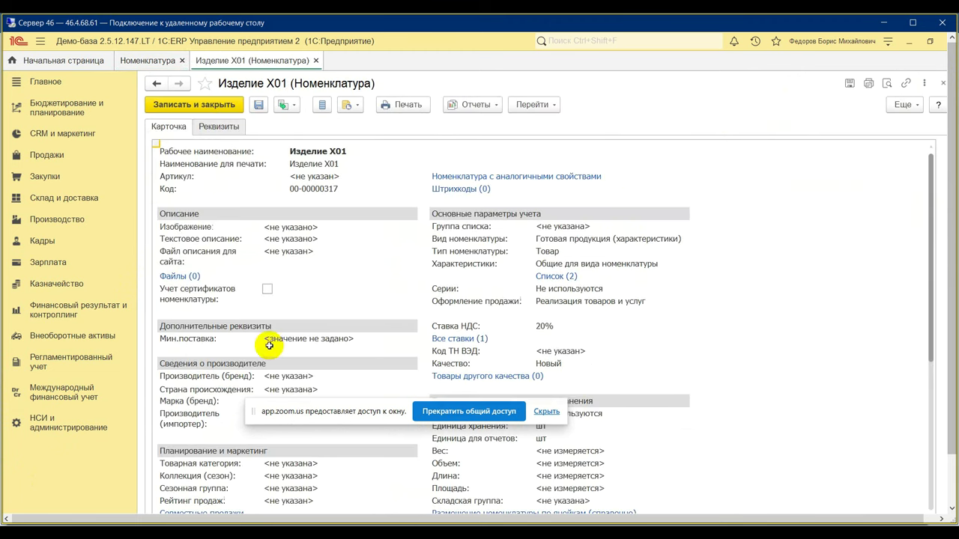
click(556, 276)
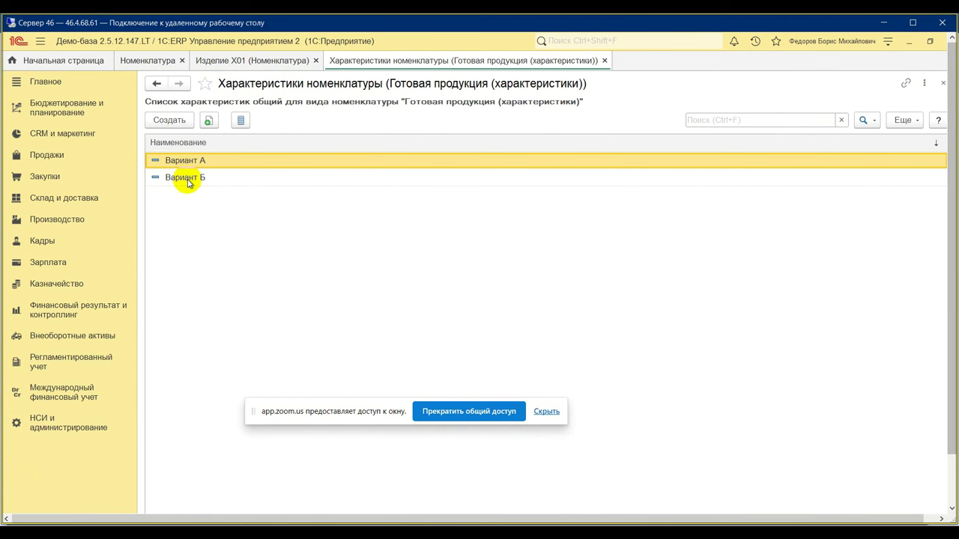
click(604, 60)
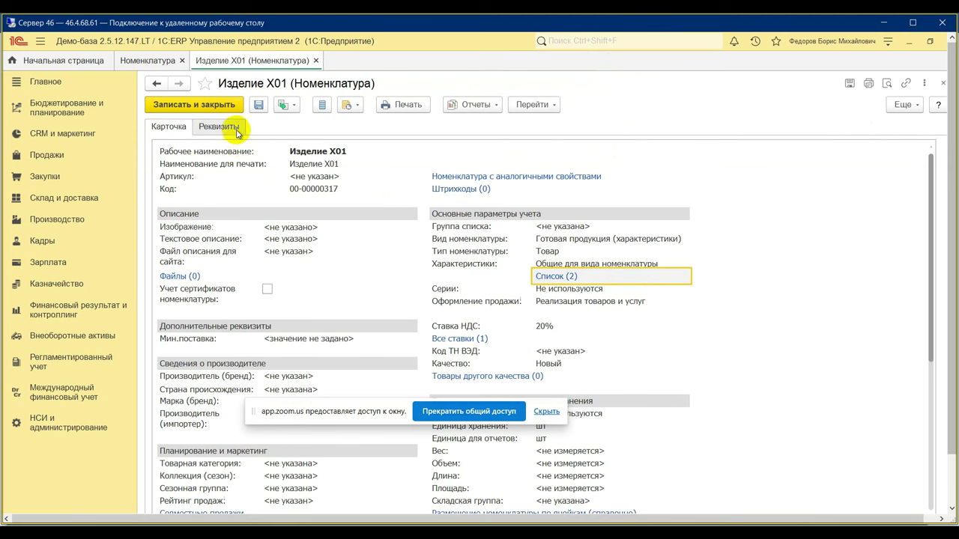
click(942, 83)
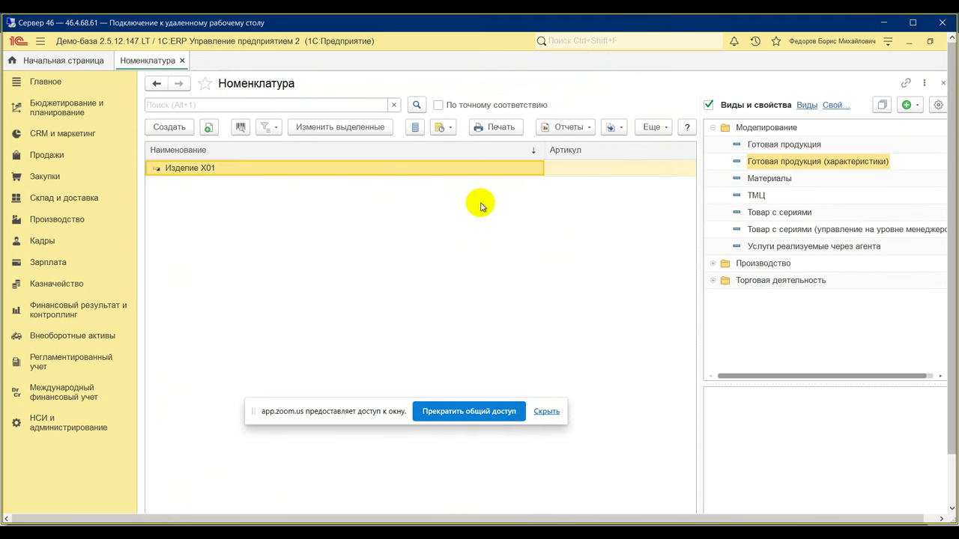
Review the main data and materials of the resource specification Изделие X01 (вариант 1) in the _Моделирование group
click(57, 219)
click(259, 196)
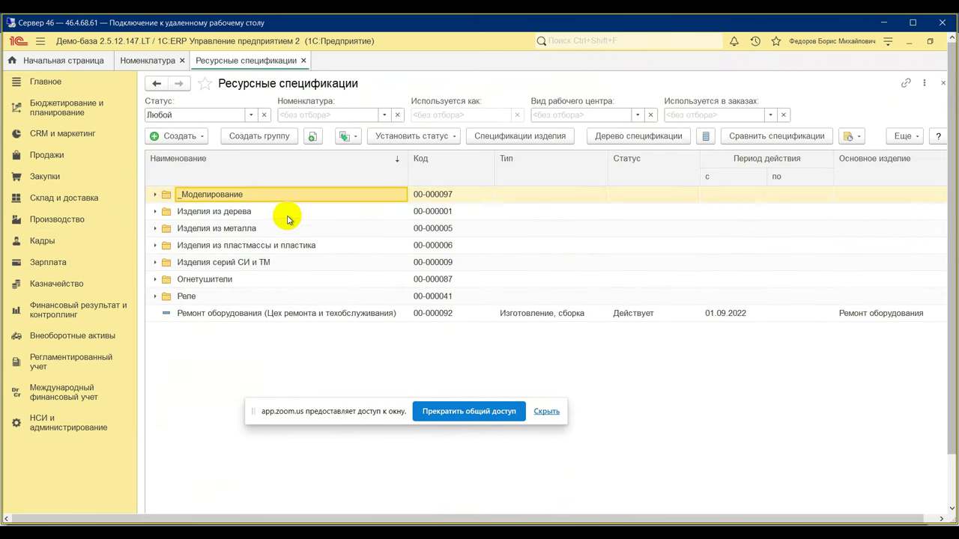
click(155, 194)
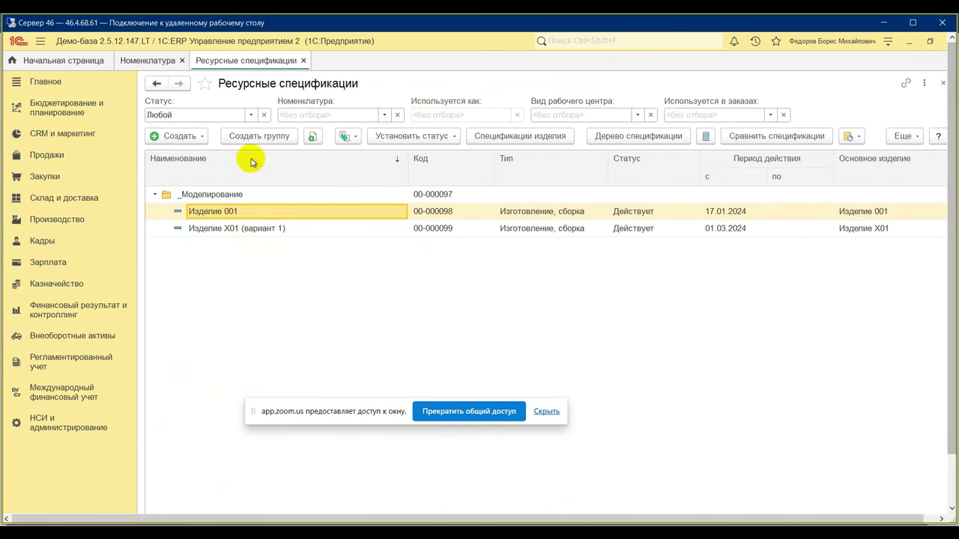
click(233, 230)
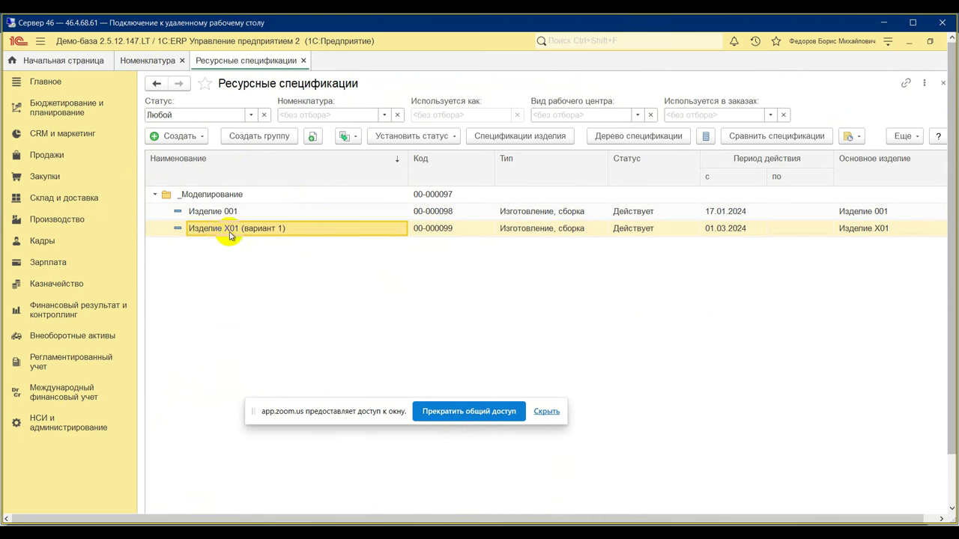
double_click(230, 232)
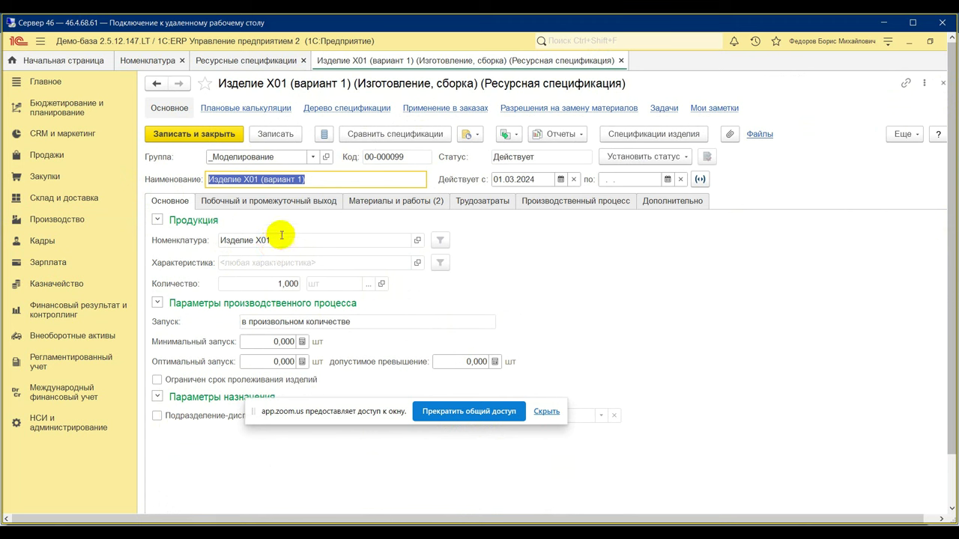
click(409, 202)
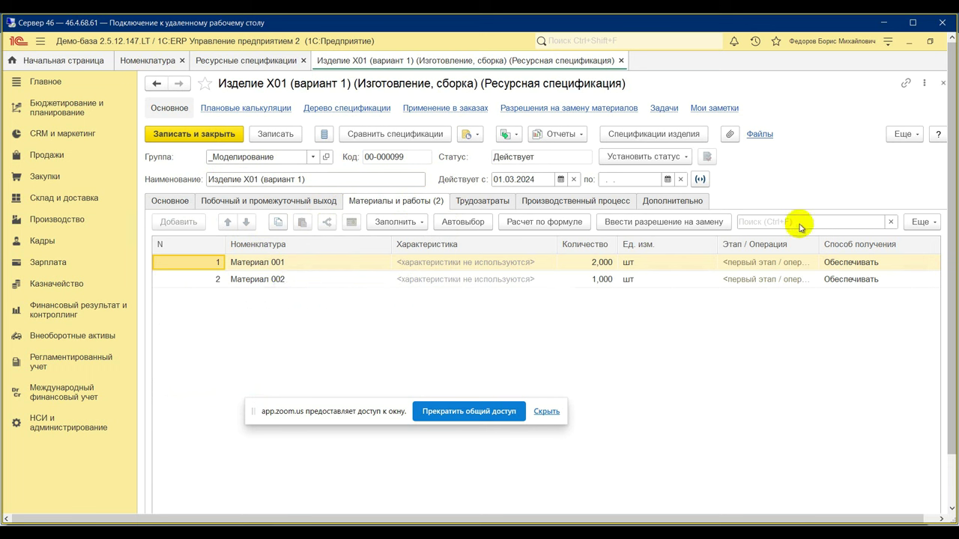
click(943, 83)
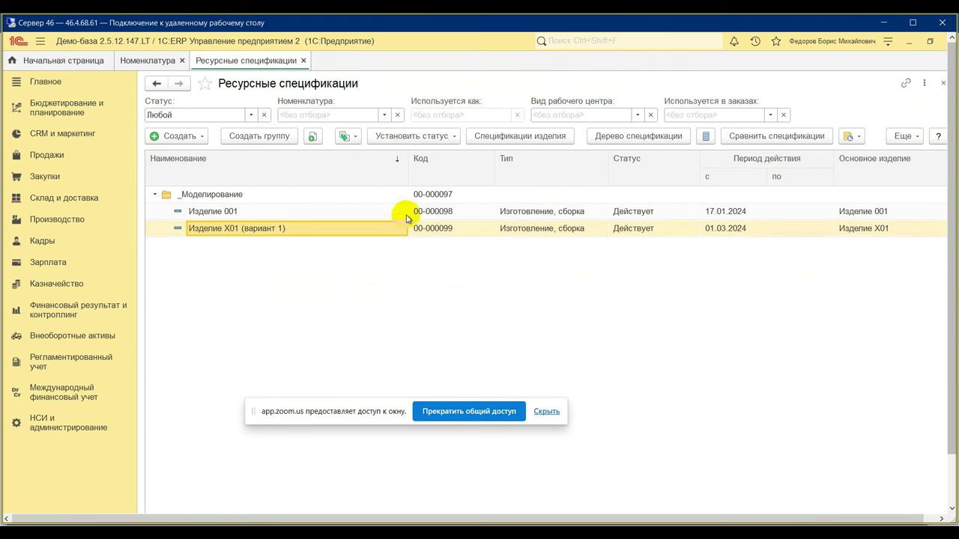
Examine the production process stage in the resource specification Изделие X01 (вариант 1), including its department and duration
double_click(251, 229)
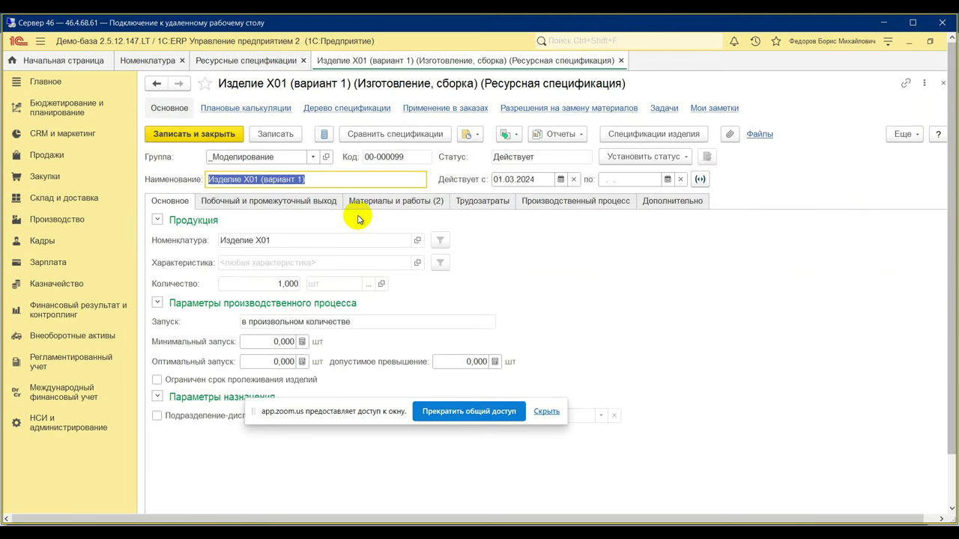
click(564, 199)
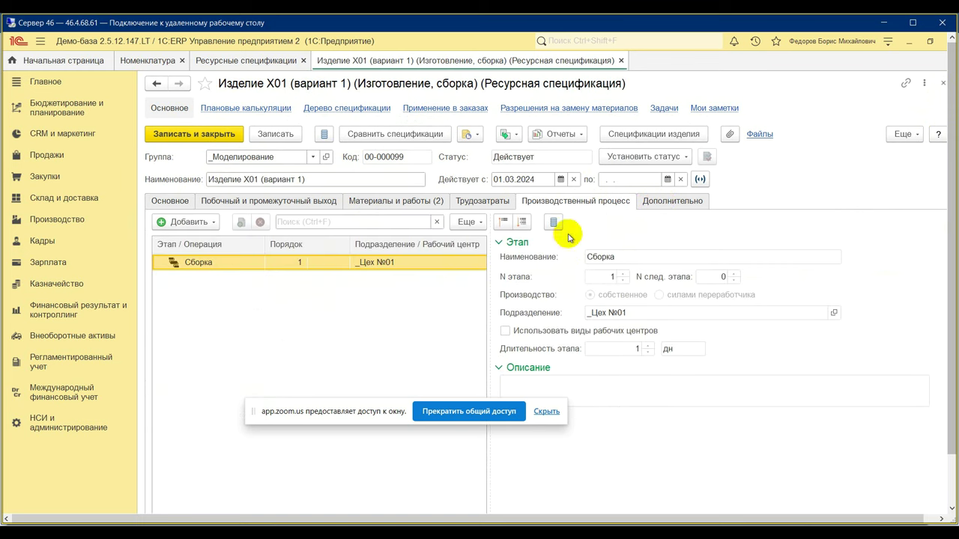
click(942, 83)
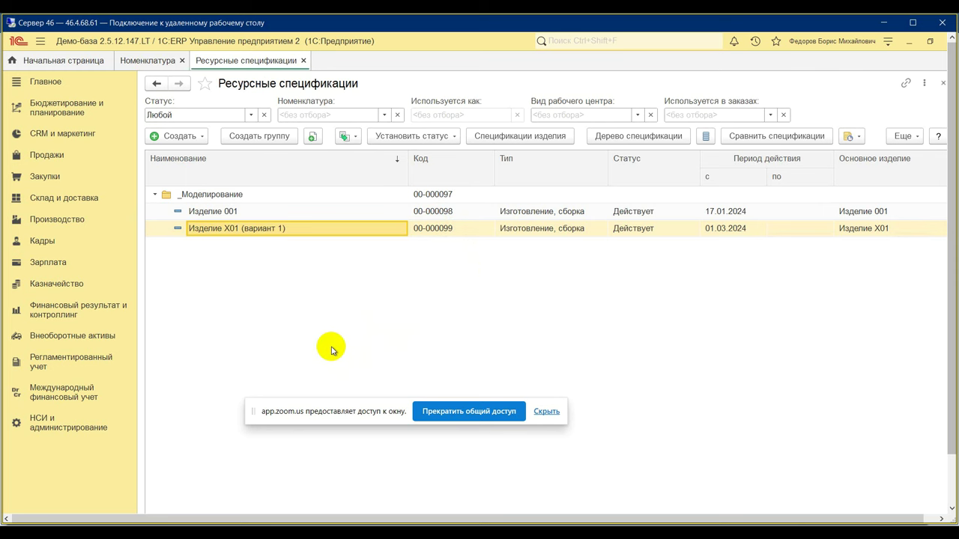
Switch to the Zoom meeting to check the conference chat, and return to 1C:ERP
key(alt+Tab)
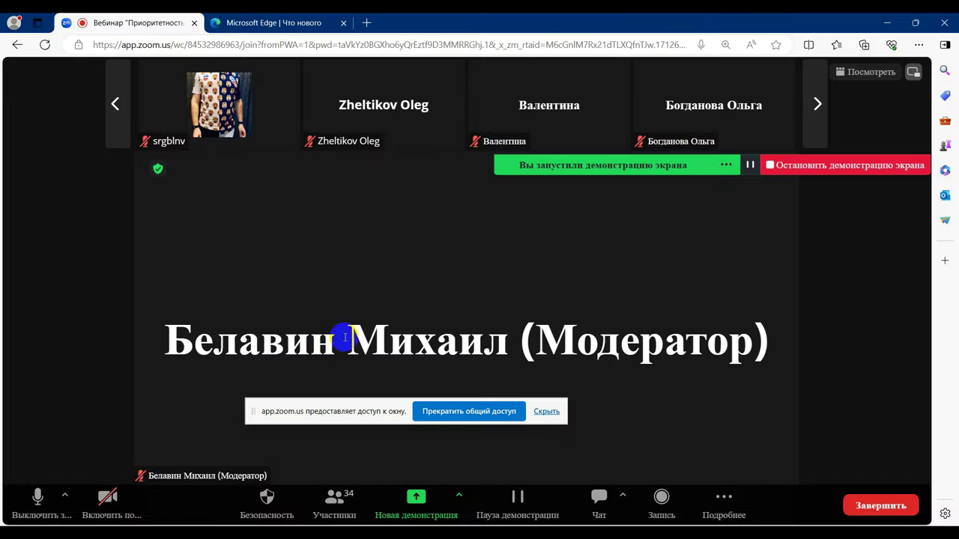
click(596, 500)
click(594, 505)
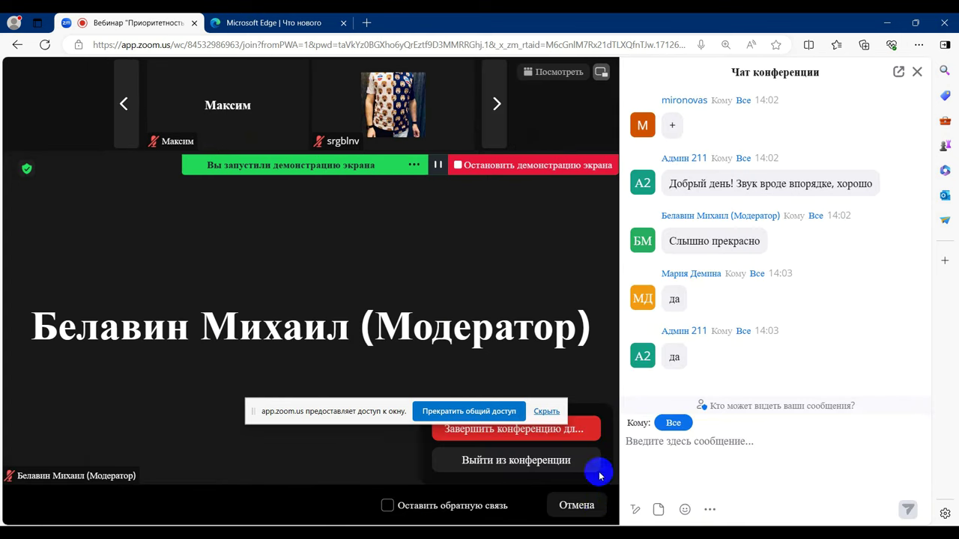
click(917, 72)
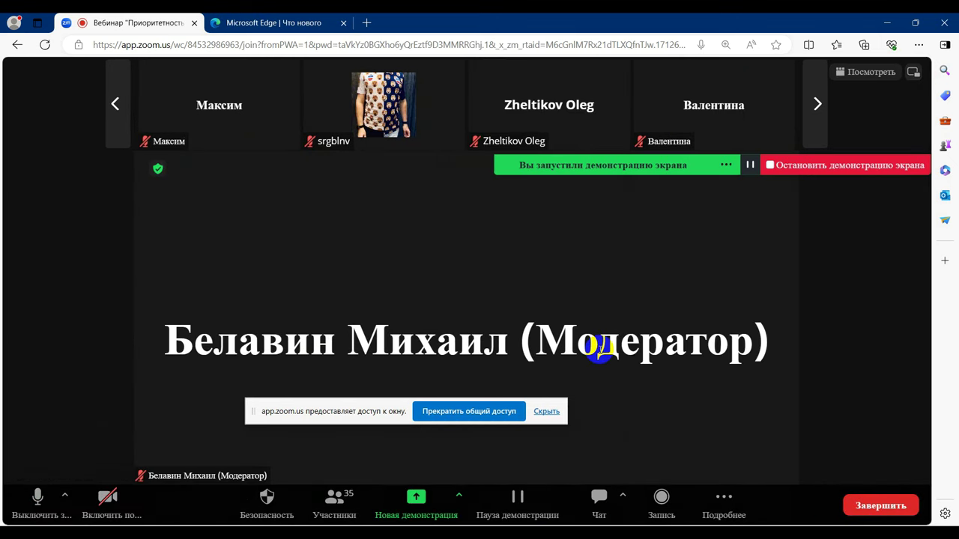
key(alt+Tab)
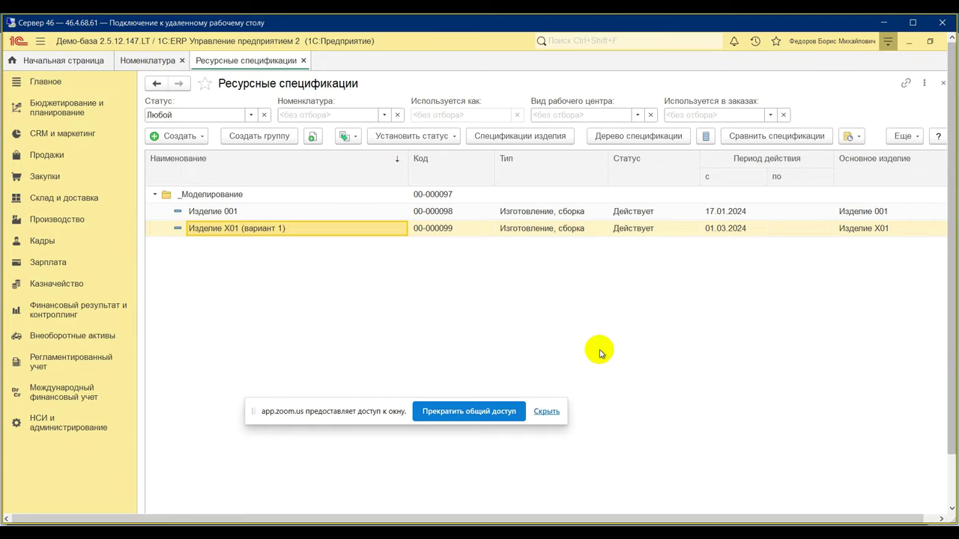
Create a new production order with the organization Орион and the dispatching department _ПДО №1
click(79, 220)
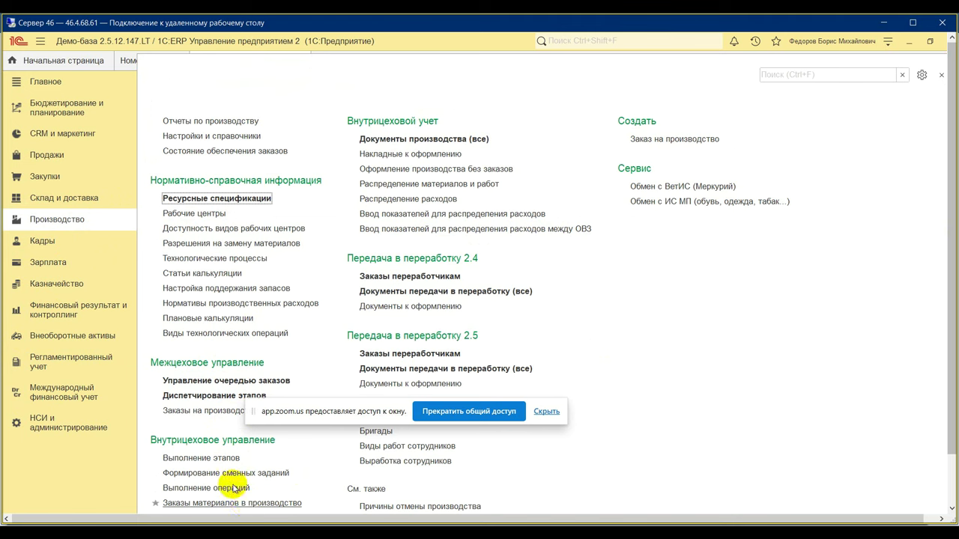
click(246, 410)
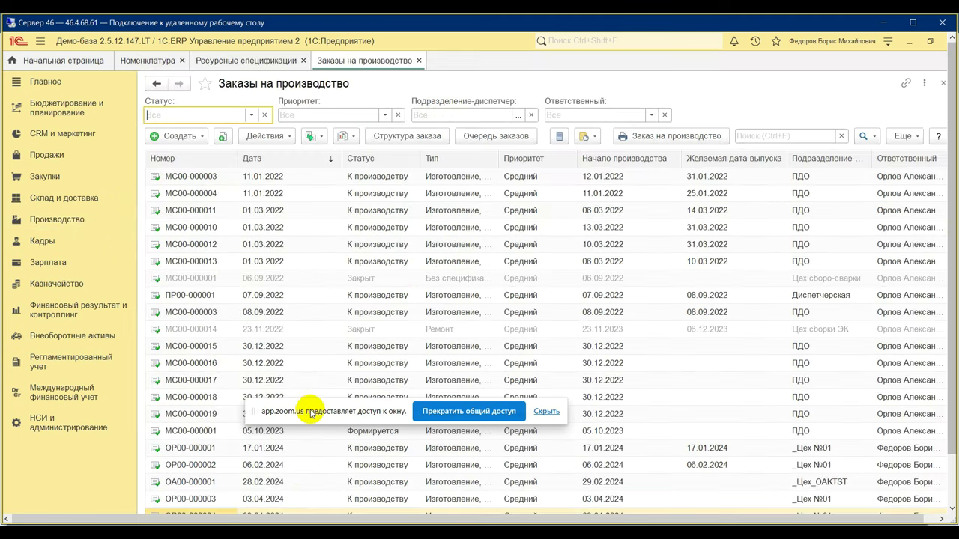
click(180, 136)
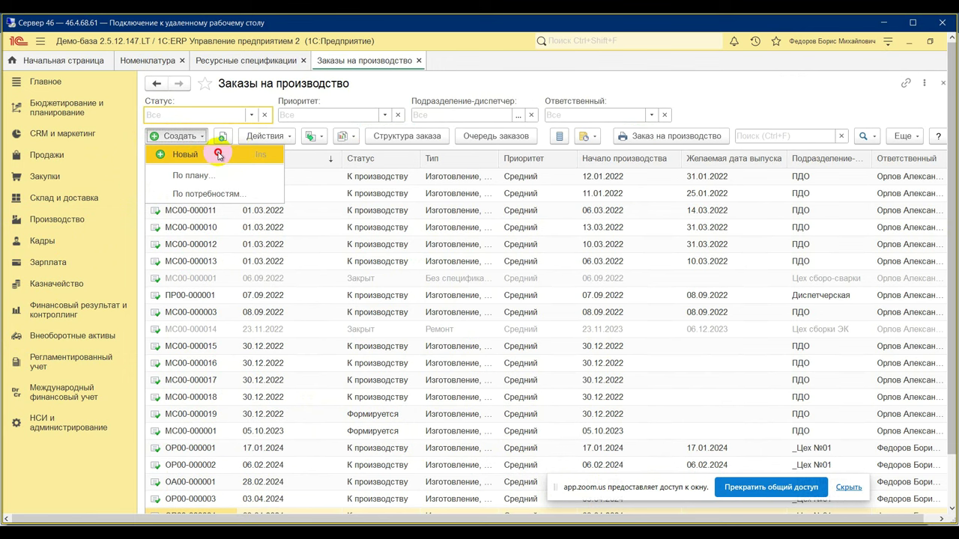
click(220, 157)
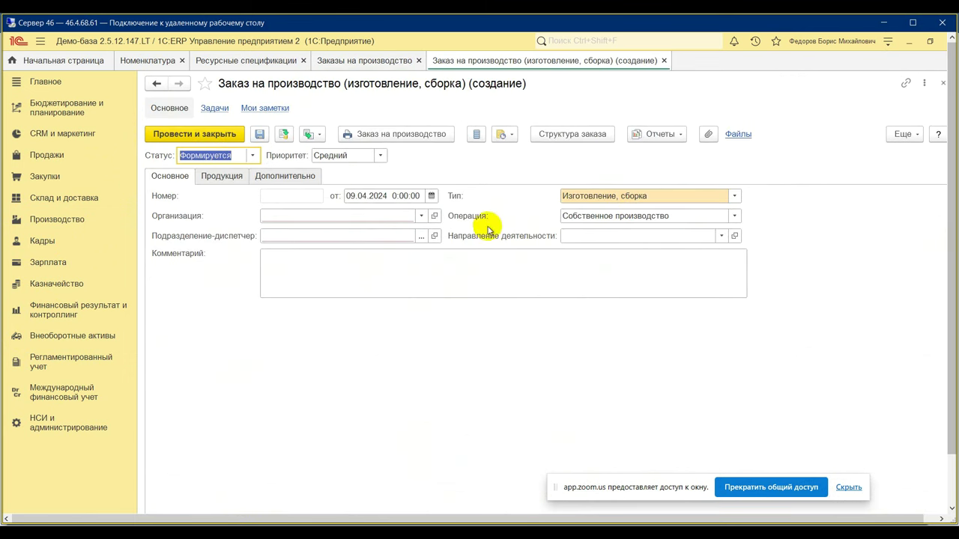
click(420, 216)
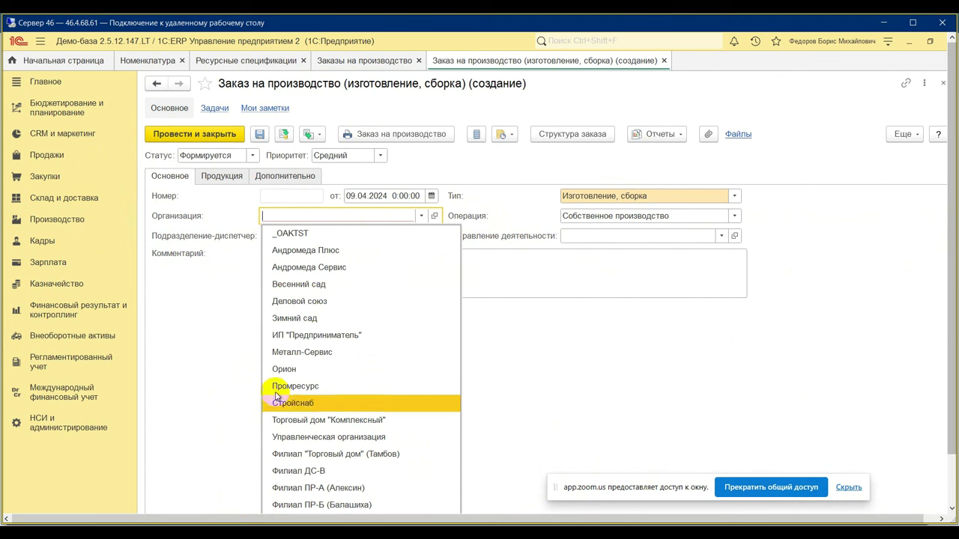
click(281, 369)
click(303, 234)
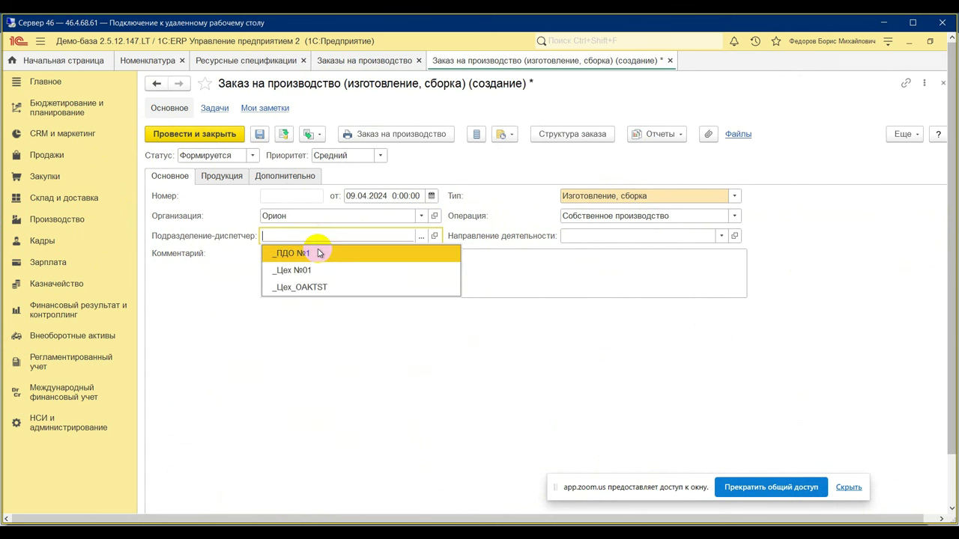
click(289, 255)
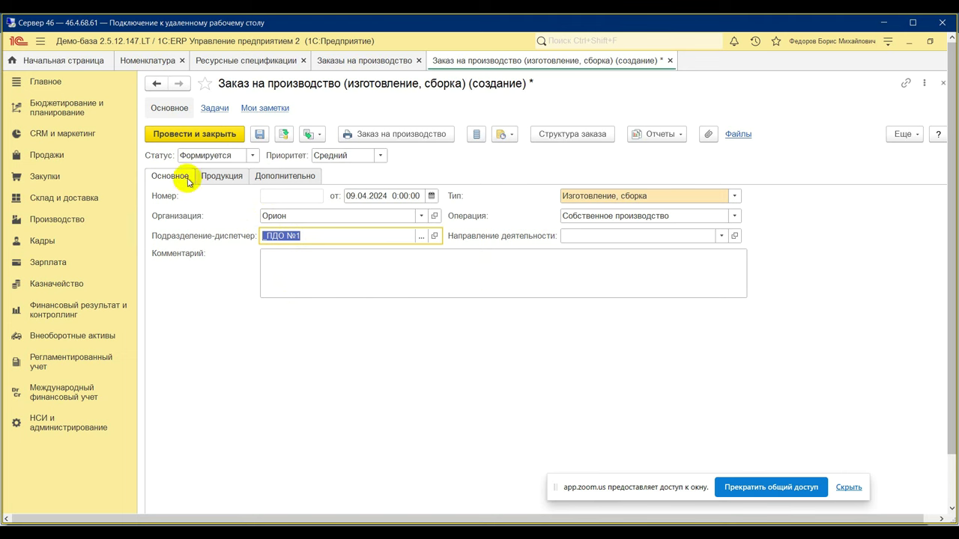
Fill the order's product line with Изделие X01, characteristic Вариант А, and quantity 1
click(212, 176)
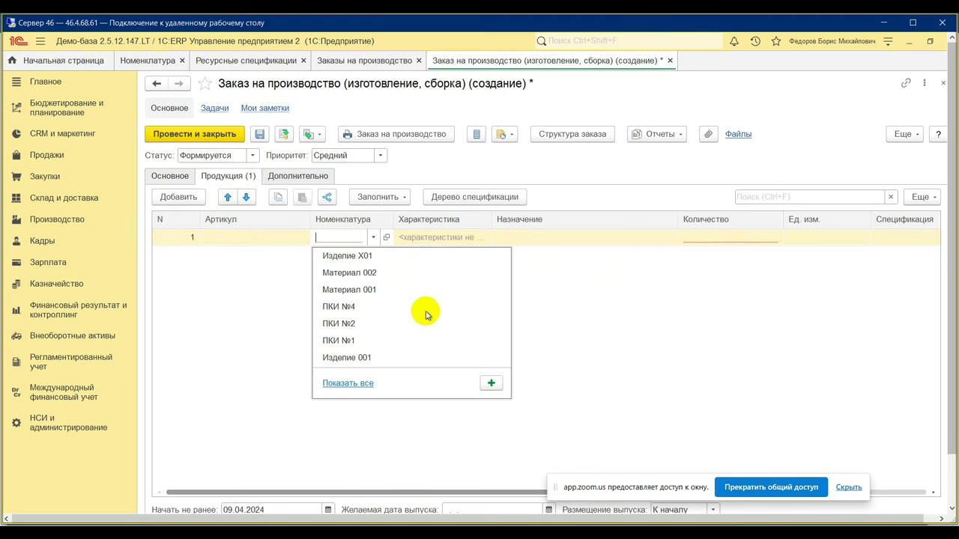
click(342, 255)
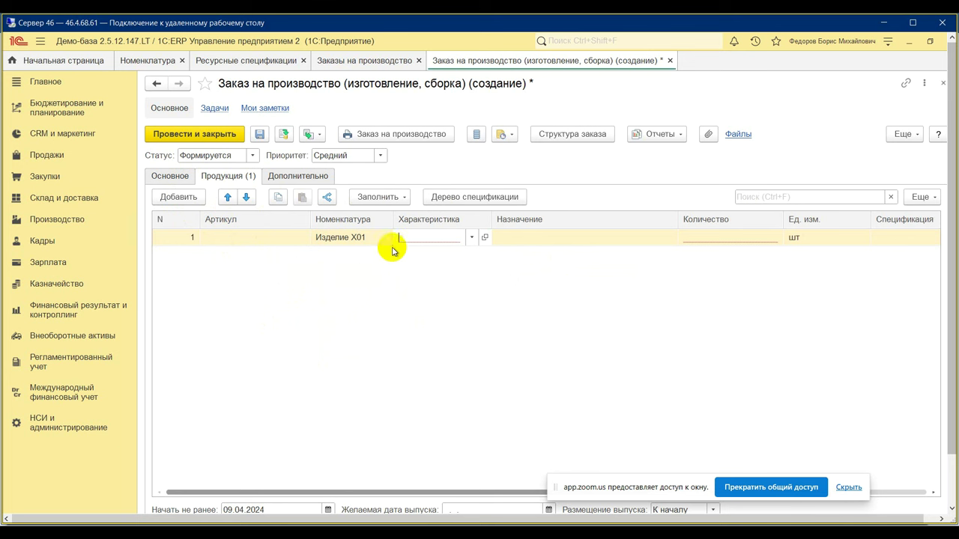
click(467, 239)
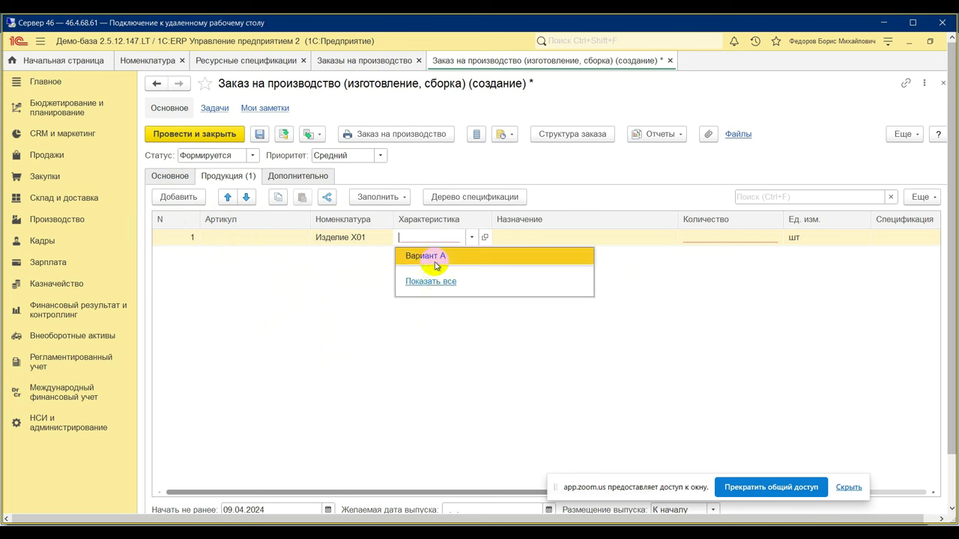
click(423, 255)
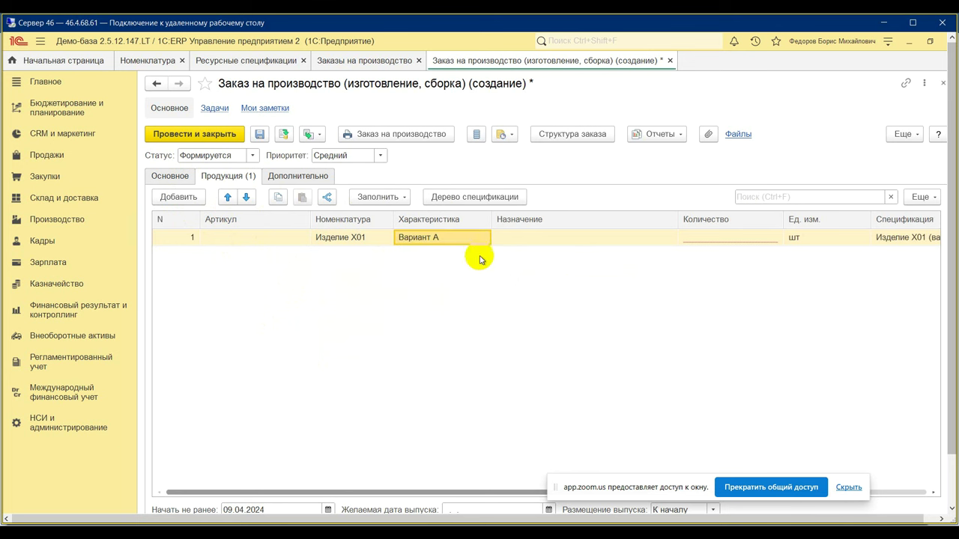
click(727, 239)
click(727, 240)
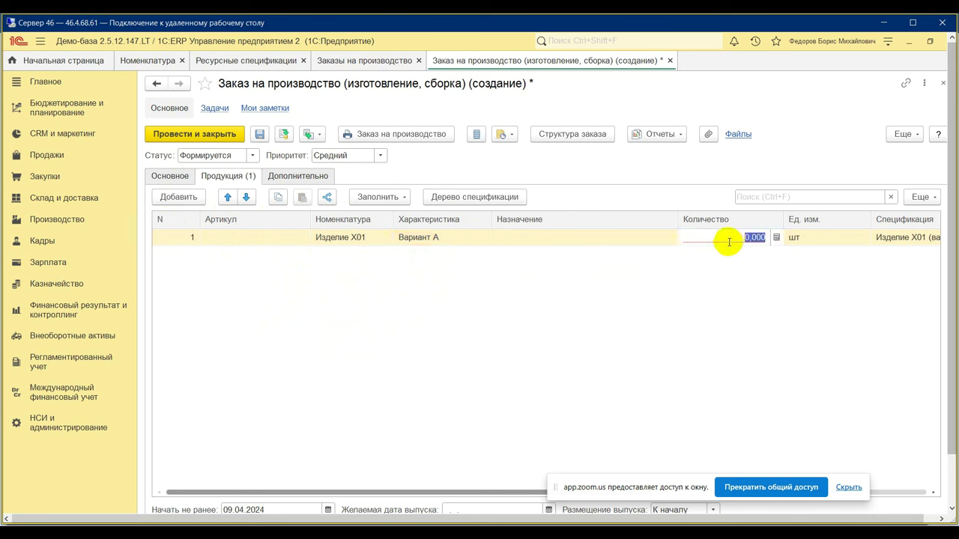
text(1)
key(Return)
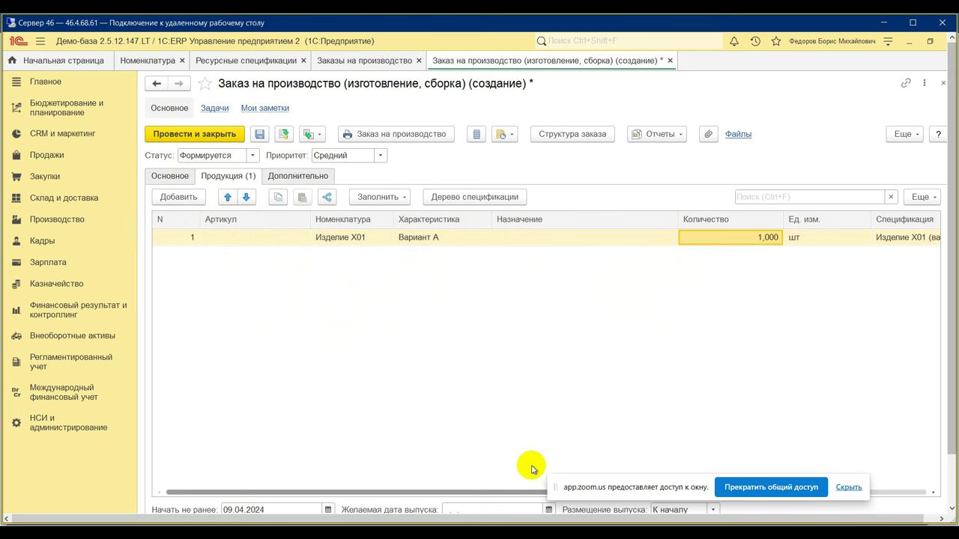
Copy the resource specification Изделие X01 (вариант 1) and name the copy Изделие X01 (вариант 2)
drag(479, 498, 622, 517)
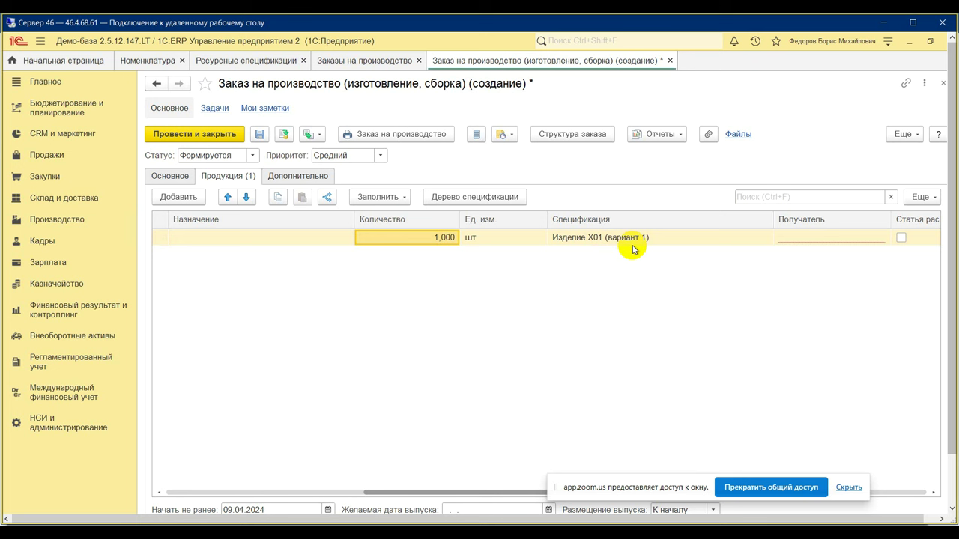
click(264, 59)
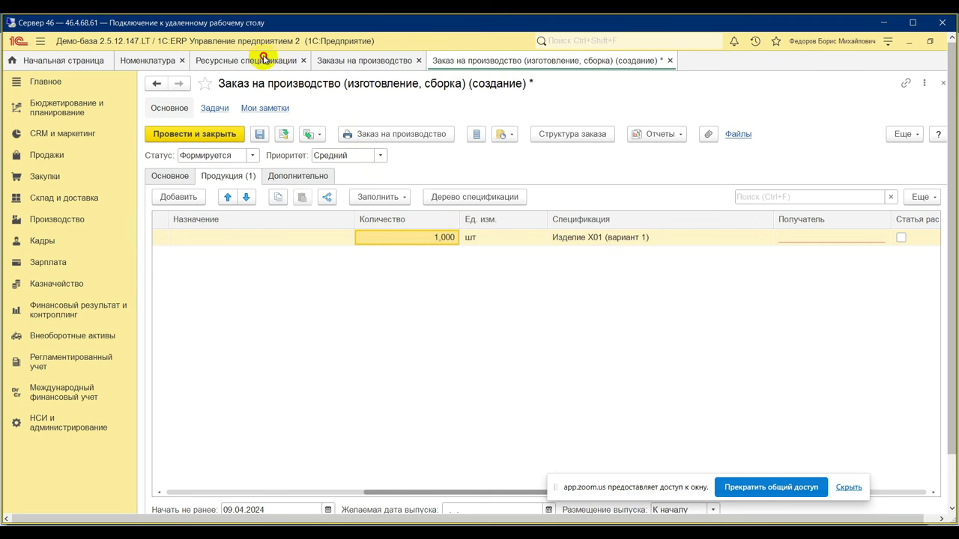
right_click(247, 232)
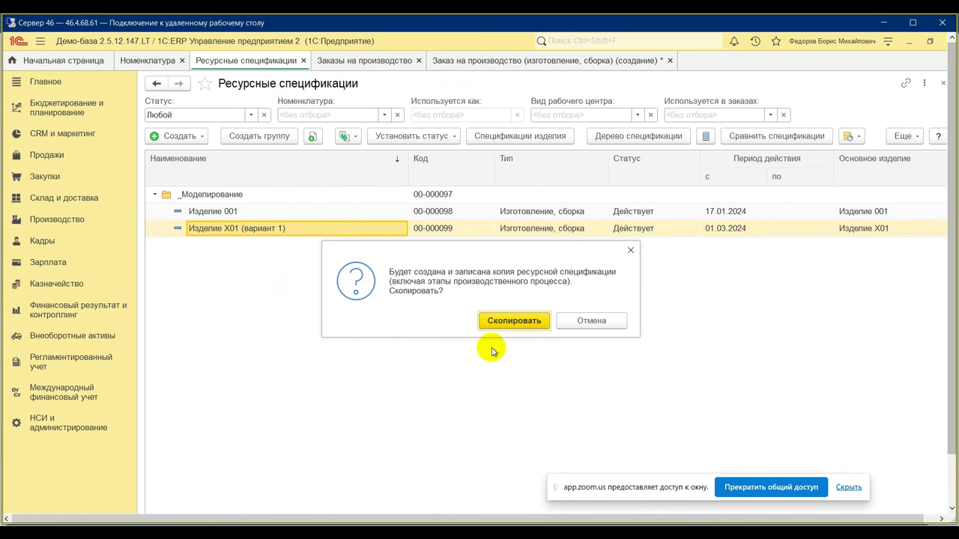
click(533, 321)
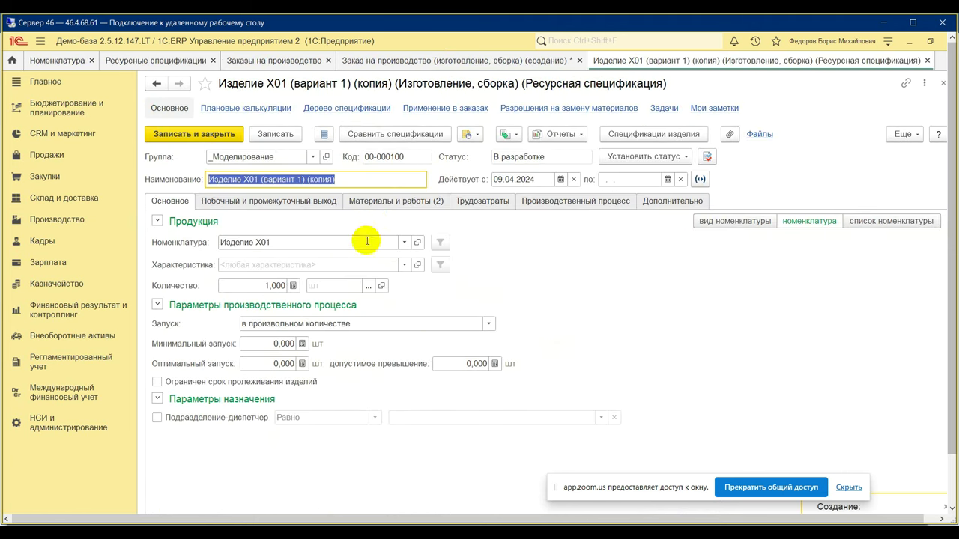
click(305, 179)
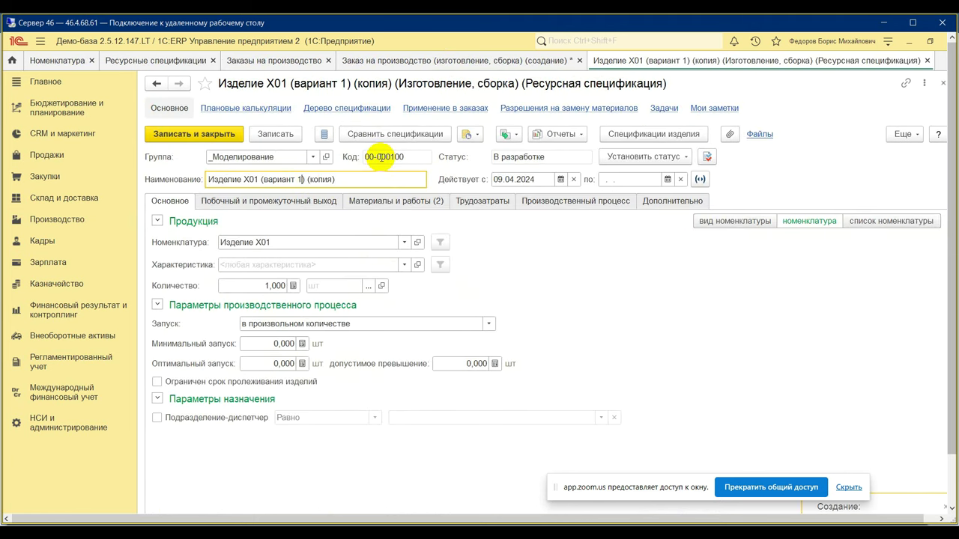
key(BackSpace)
click(339, 179)
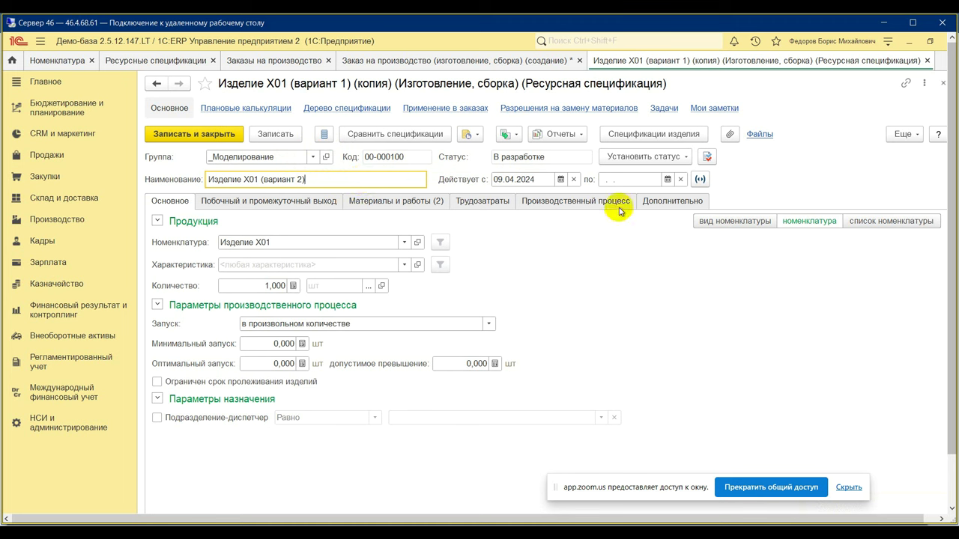
Check the materials of the copied specification, set its status to Действует, and save and close it
click(416, 207)
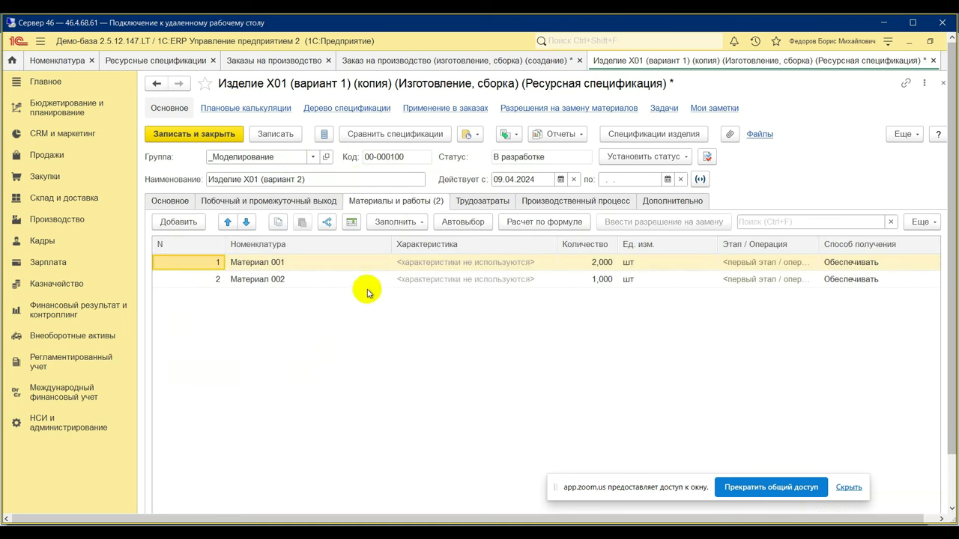
click(172, 204)
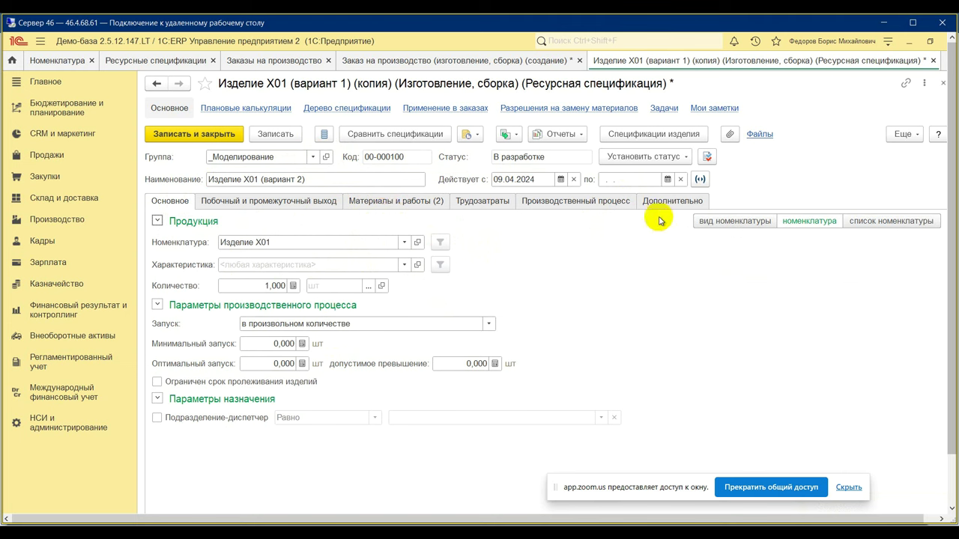
click(687, 157)
click(618, 157)
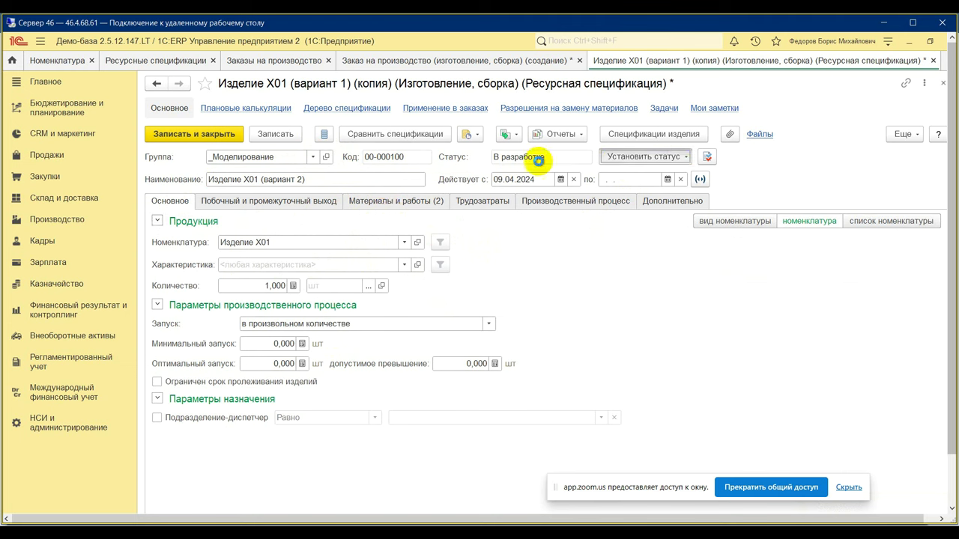
click(186, 133)
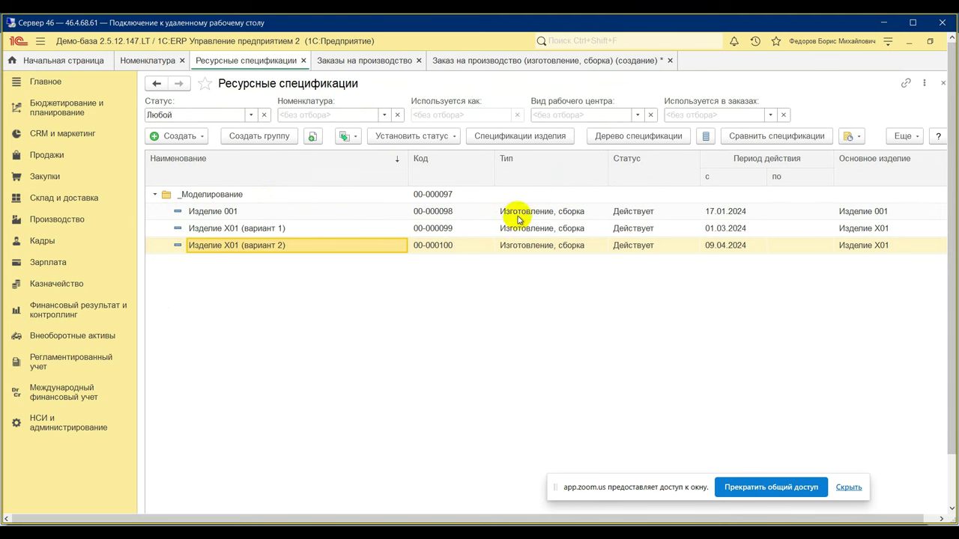
Reselect Изделие X01 and characteristic Вариант А in the open production order's product line, and close the order, saving the changes
click(543, 61)
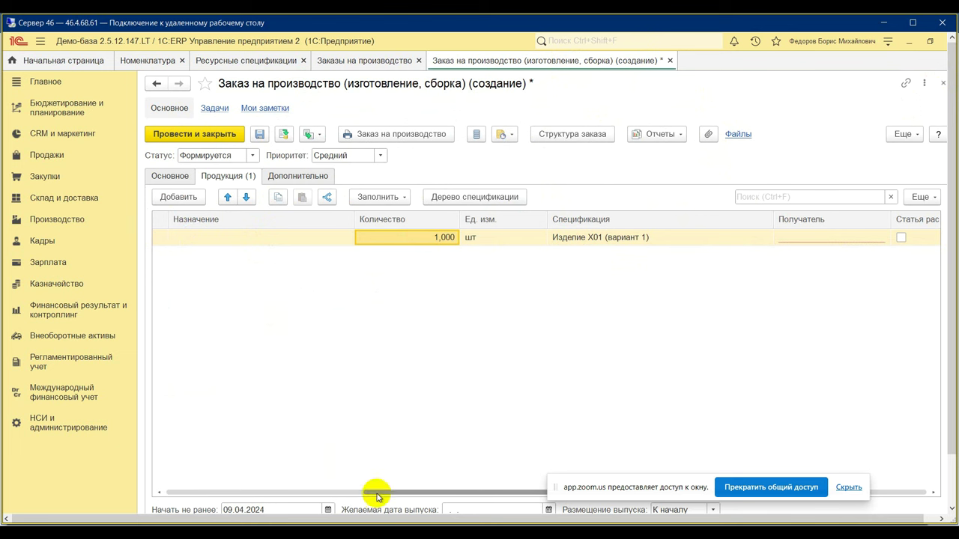
drag(392, 494, 124, 471)
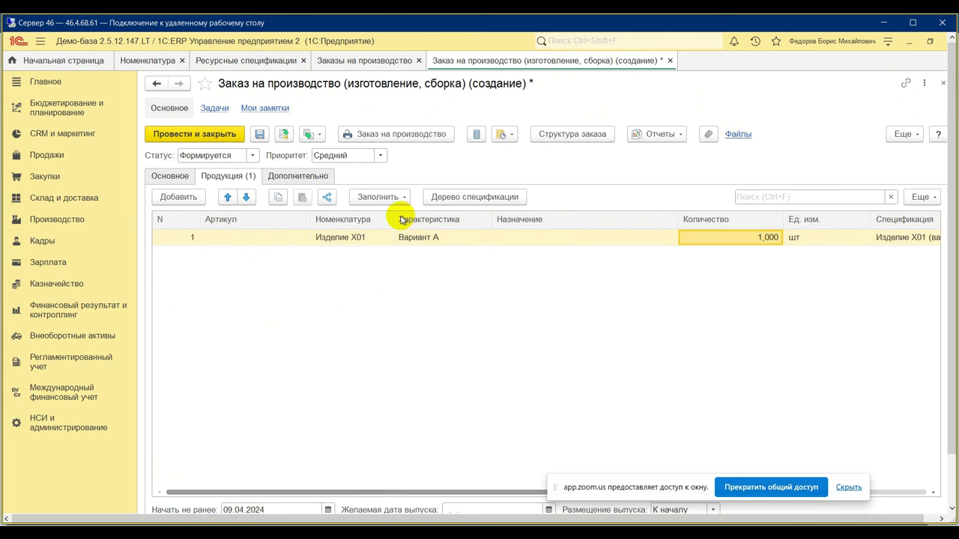
drag(391, 217, 456, 217)
double_click(381, 238)
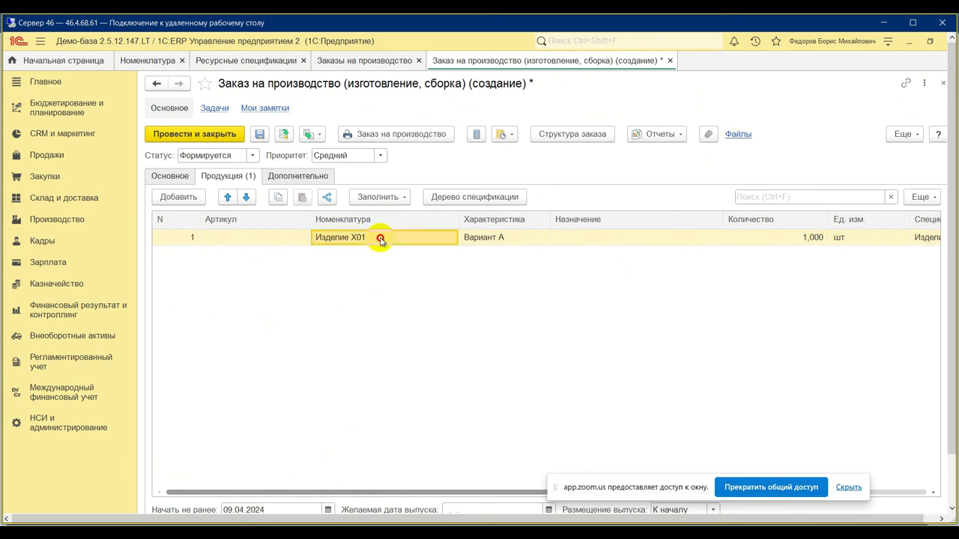
click(375, 256)
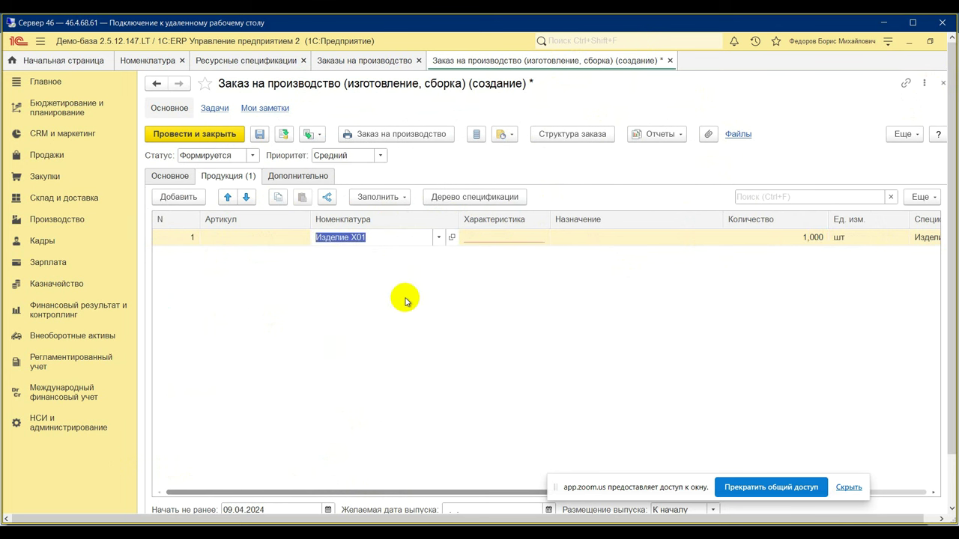
double_click(513, 237)
click(505, 257)
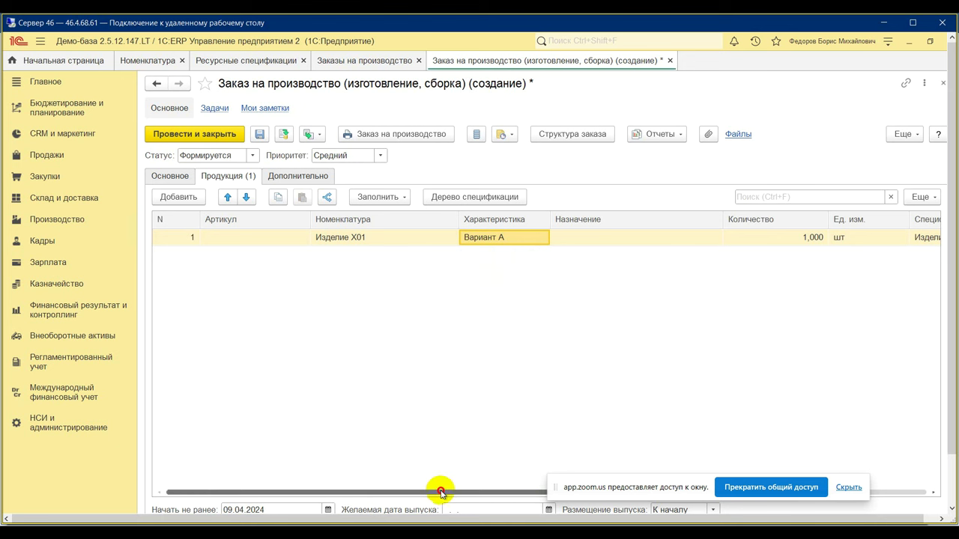
drag(437, 487, 631, 488)
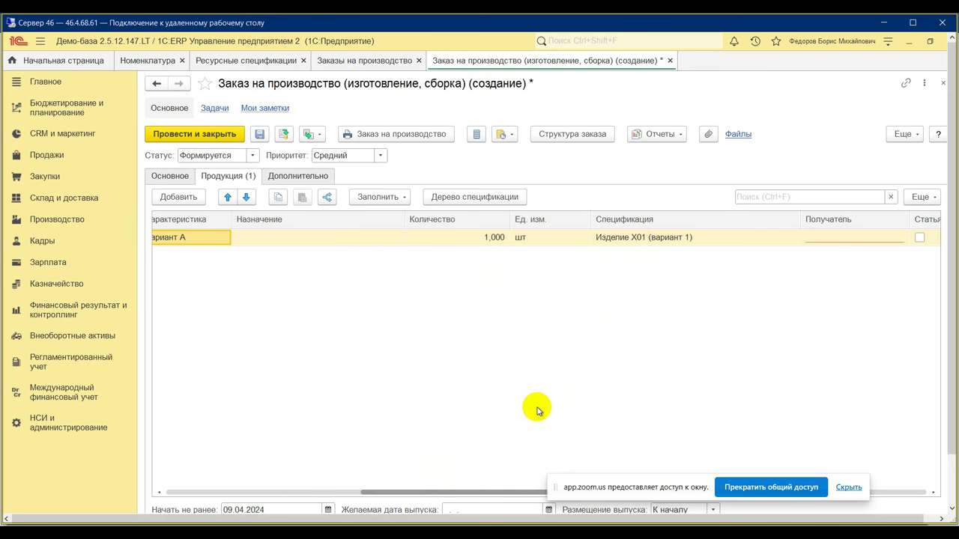
click(943, 83)
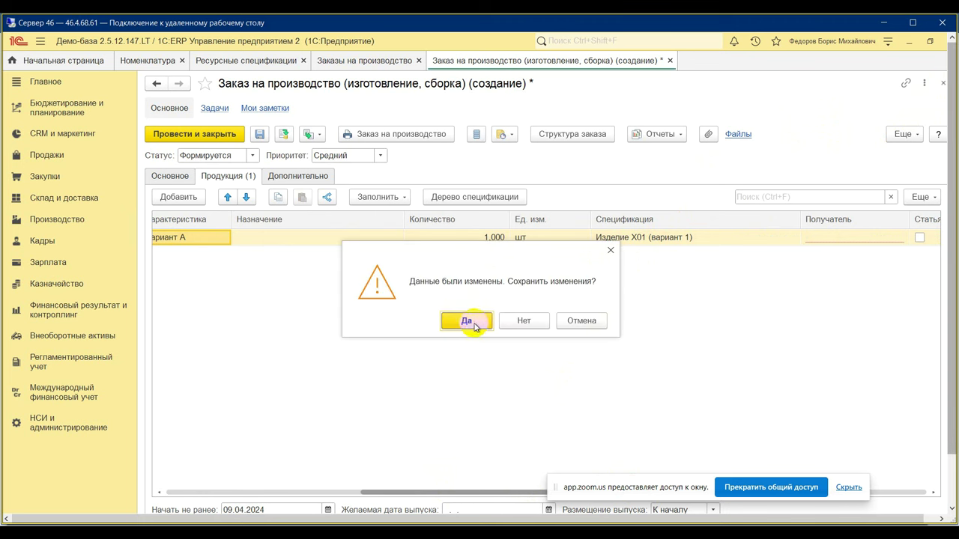
click(483, 326)
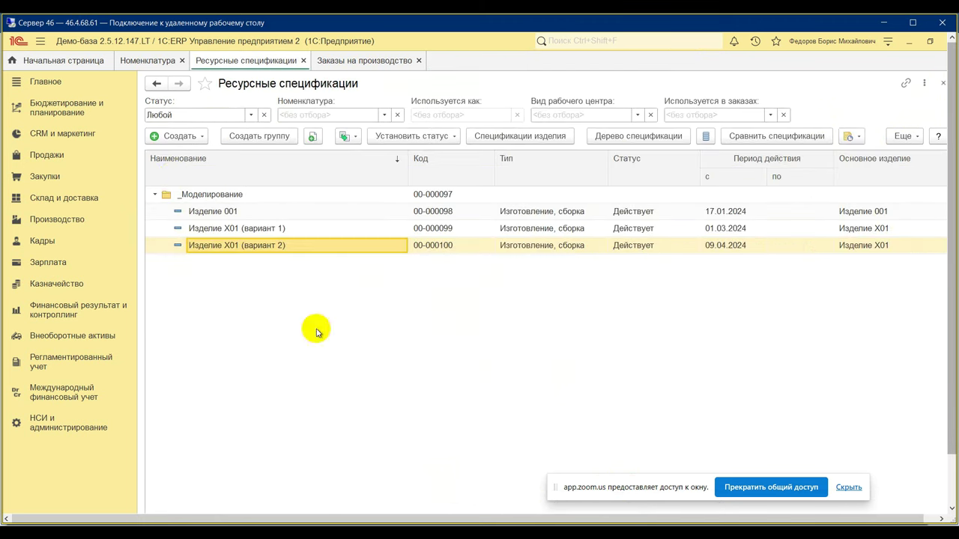
click(173, 138)
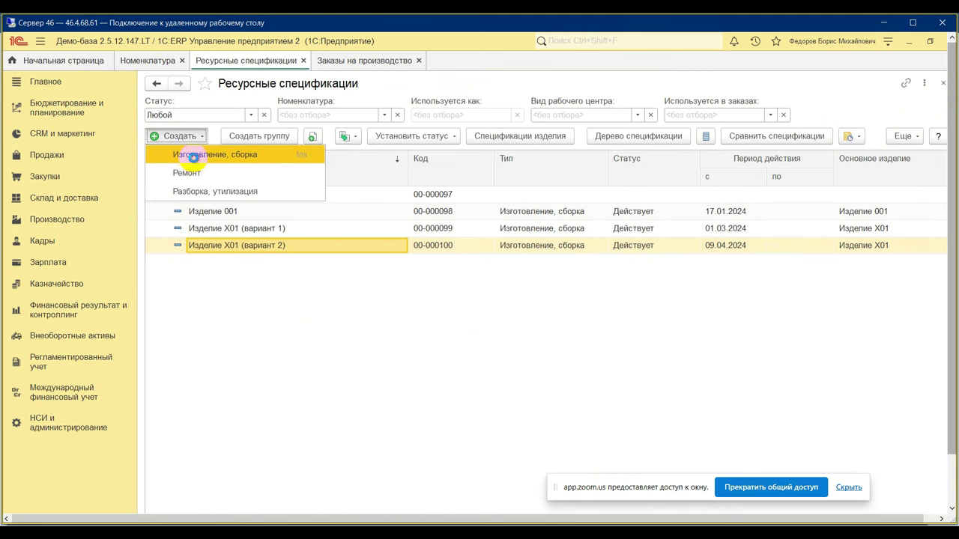
click(194, 157)
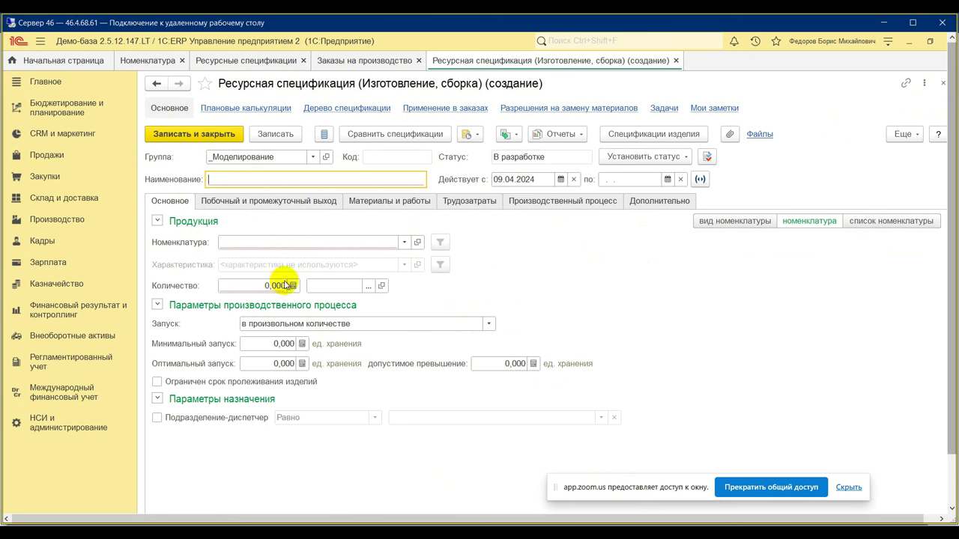
click(363, 242)
click(303, 267)
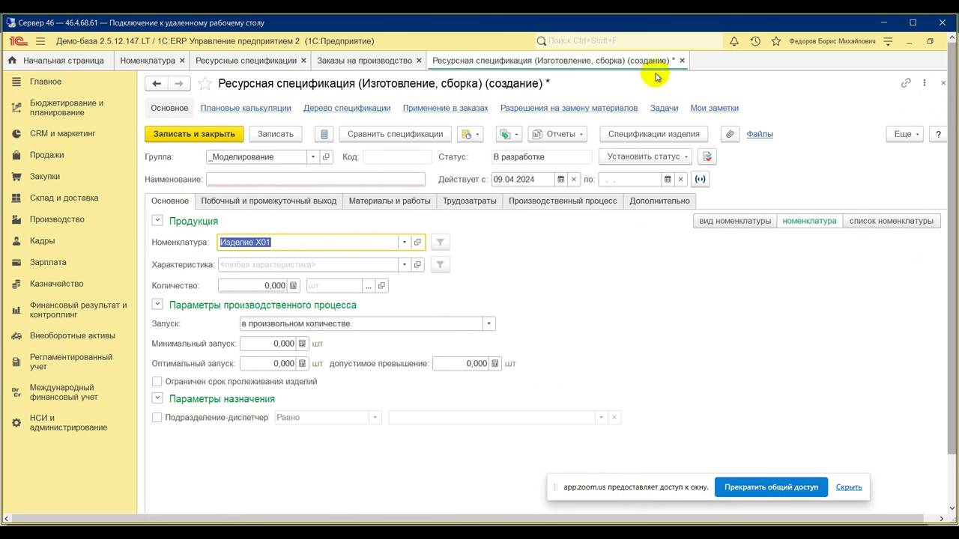
click(681, 61)
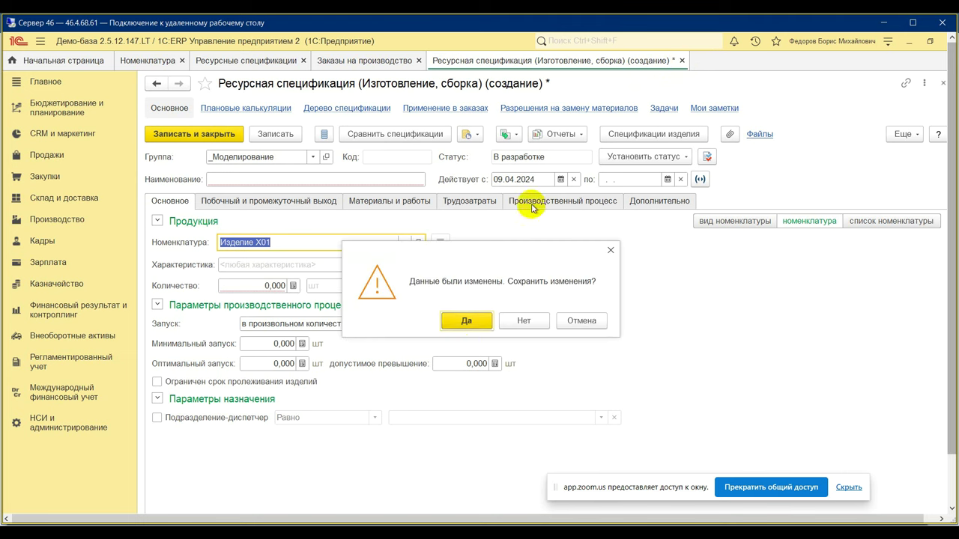
click(525, 322)
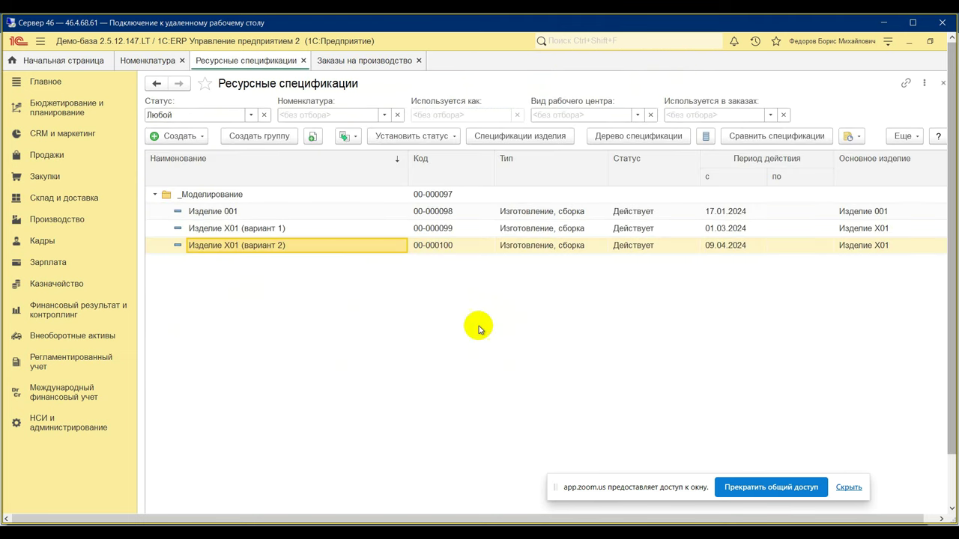
Create another manufacturing production order with the organization Орион and the dispatching department _ПДО №1
click(332, 61)
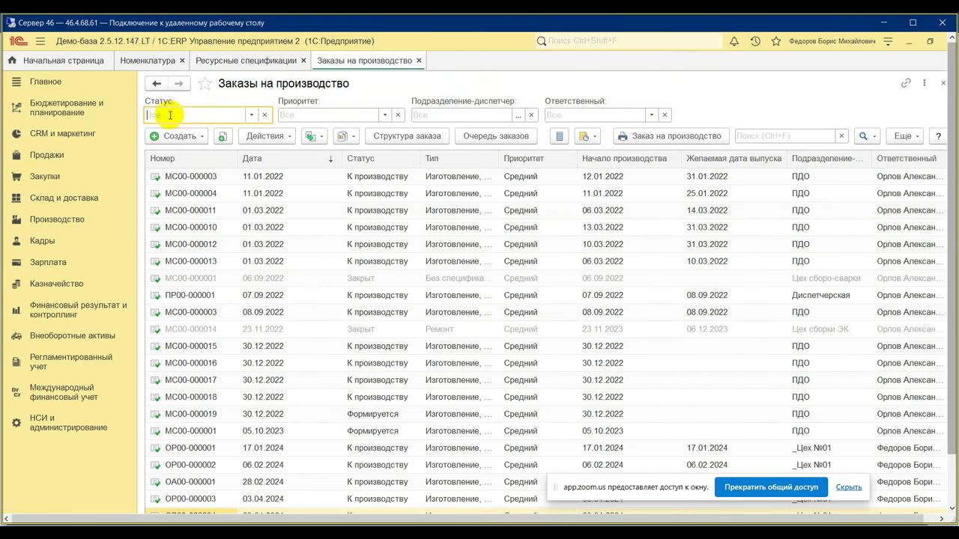
click(187, 140)
click(196, 159)
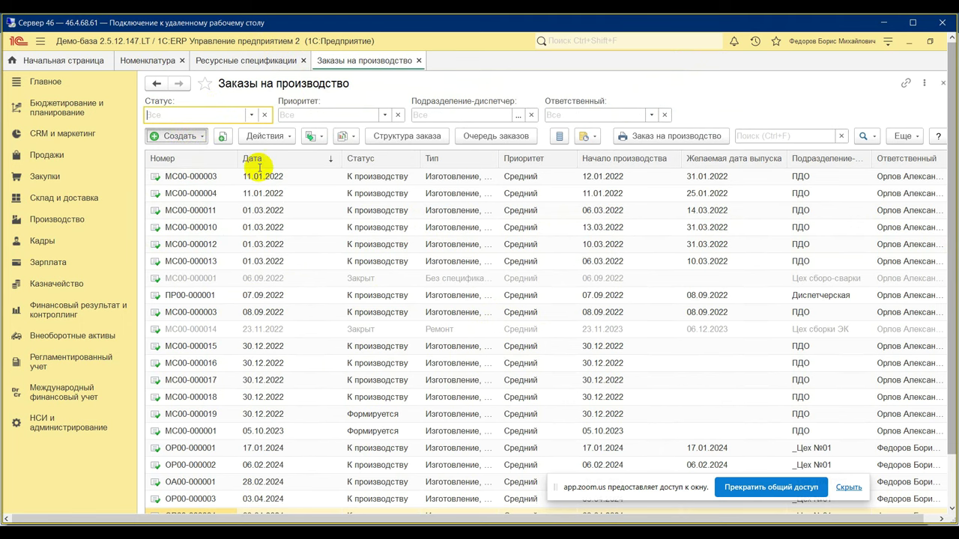
click(374, 217)
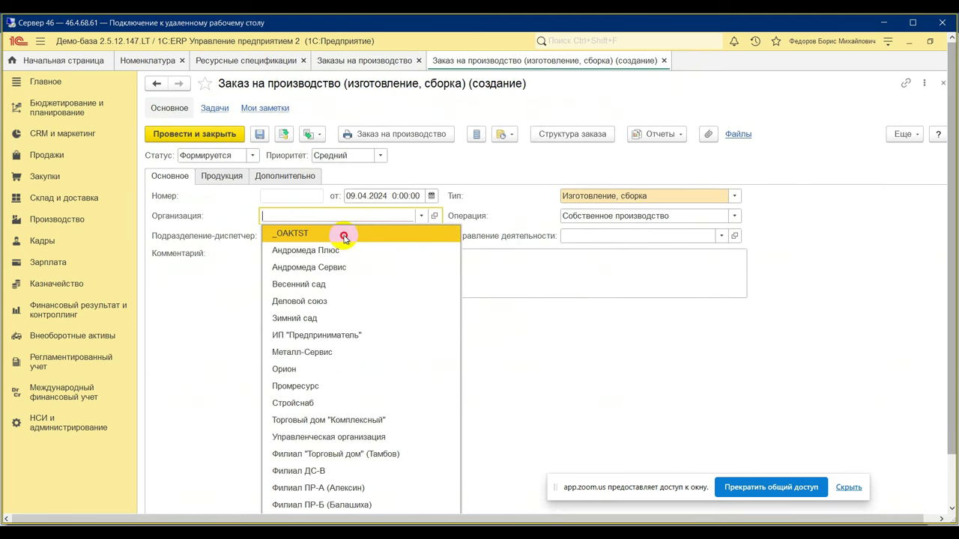
click(347, 231)
click(364, 235)
click(421, 216)
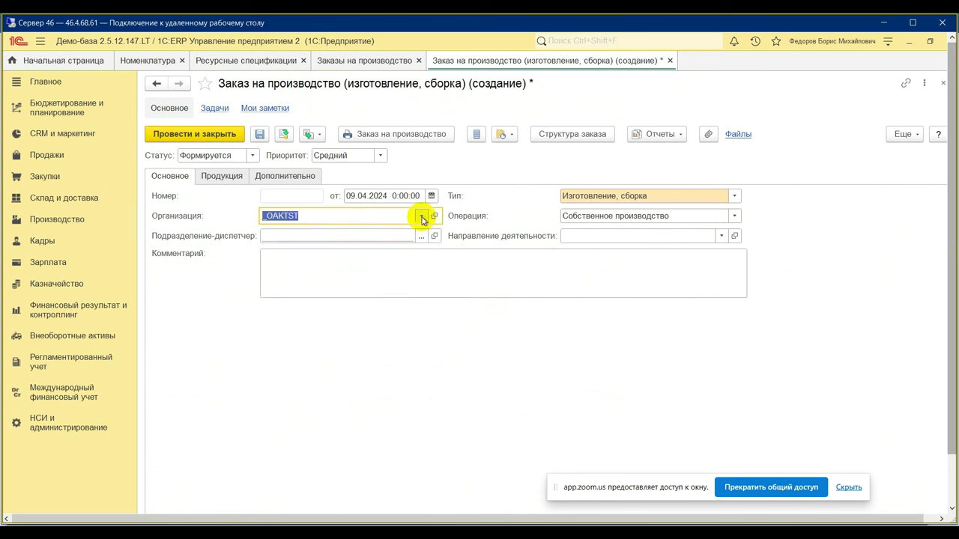
click(283, 370)
click(312, 238)
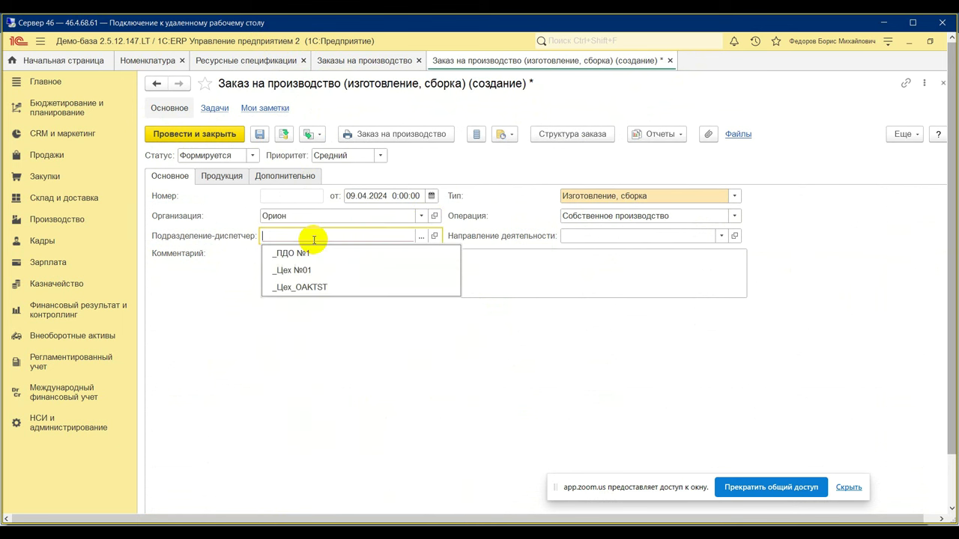
click(307, 252)
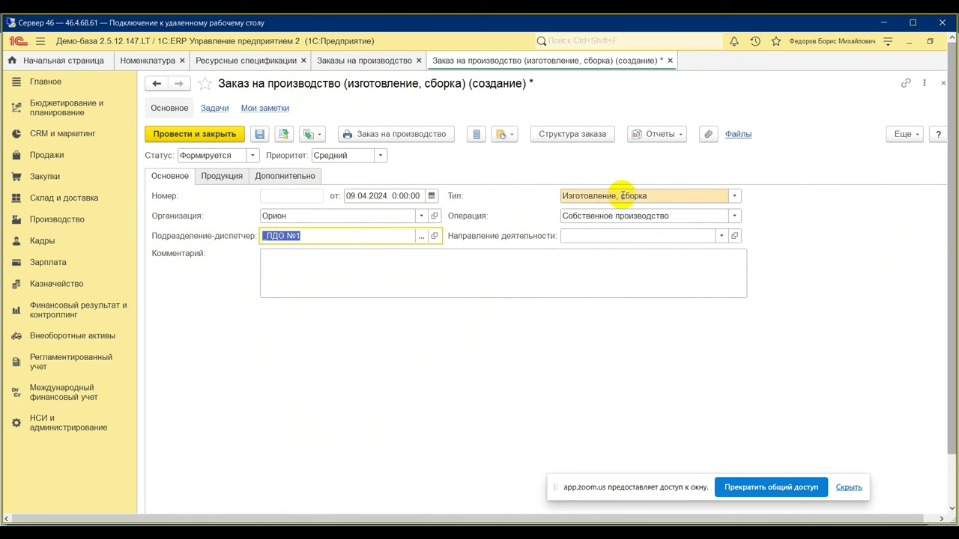
Add a product line to the new order with Изделие X01 and characteristic Вариант А
click(223, 177)
click(193, 201)
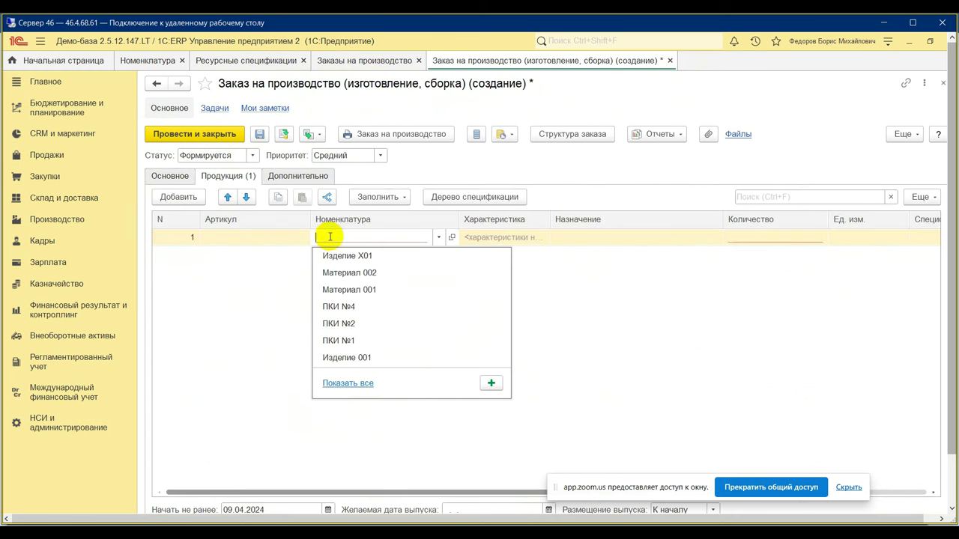
click(362, 257)
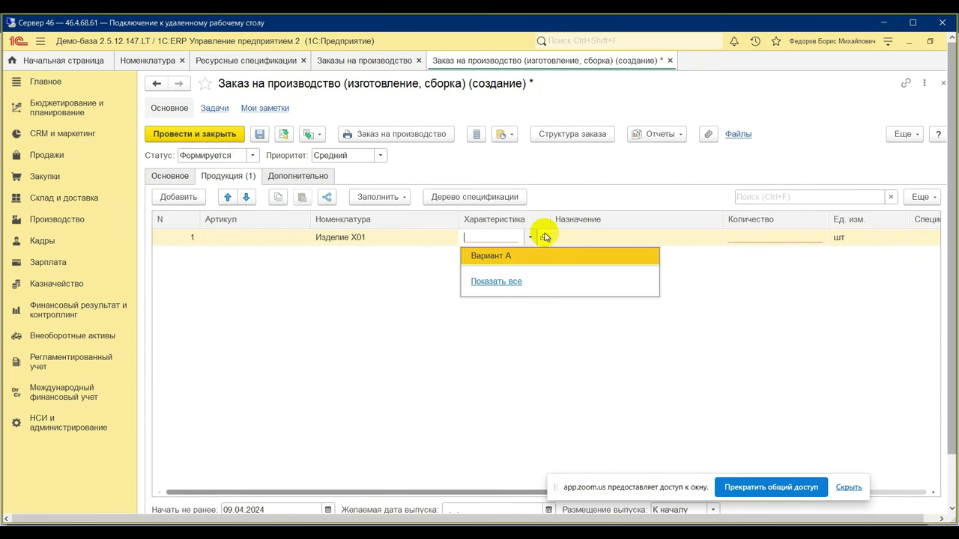
click(530, 256)
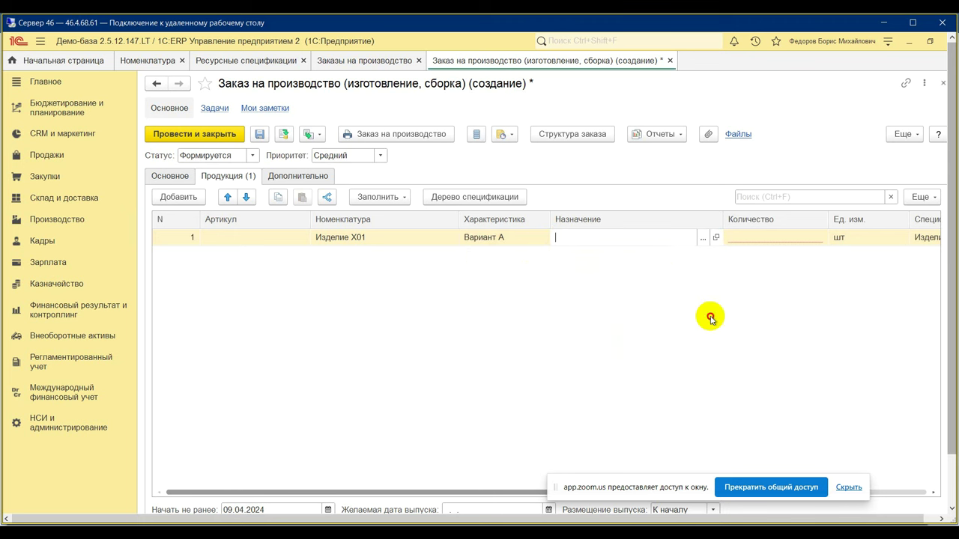
Open the selection of resource specifications for the order's product line to examine the available variants and their validity dates
drag(520, 496, 798, 487)
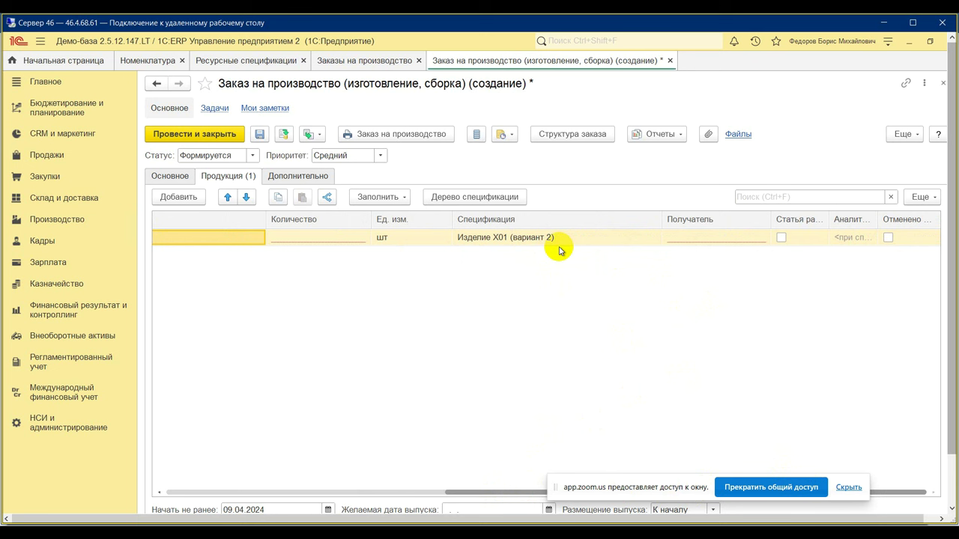
click(625, 235)
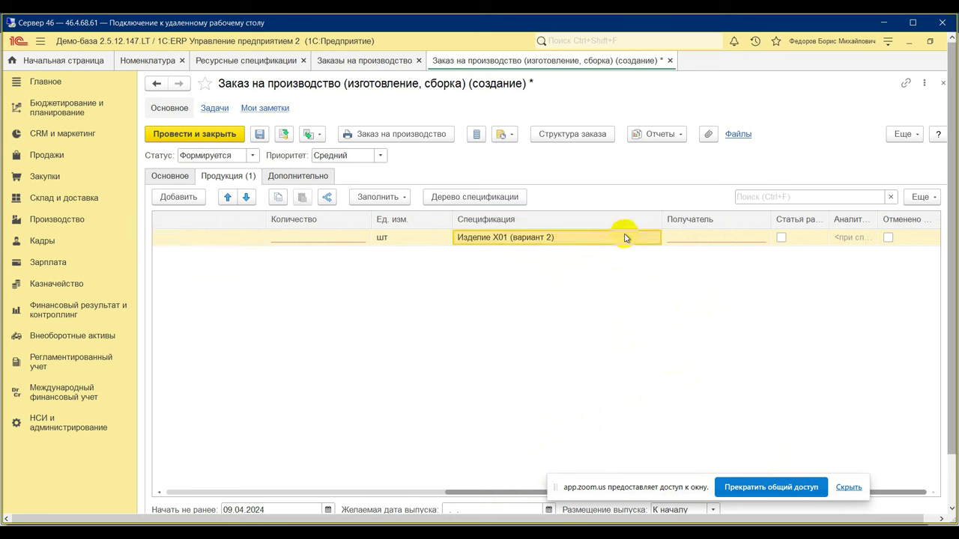
click(625, 235)
click(642, 238)
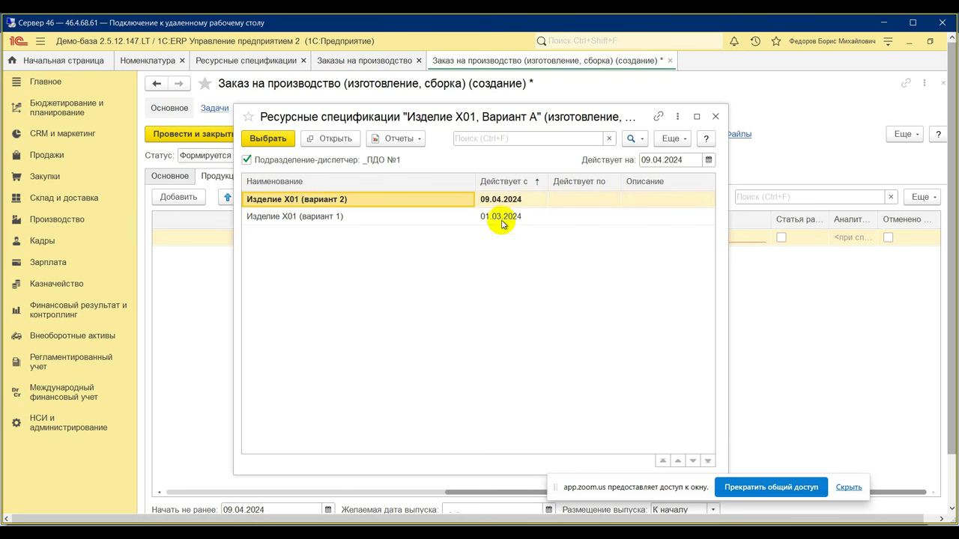
Examine the resource specifications Изделие X01 (вариант 2) and Изделие X01 (вариант 1), including their validity start dates, closing each one
click(242, 60)
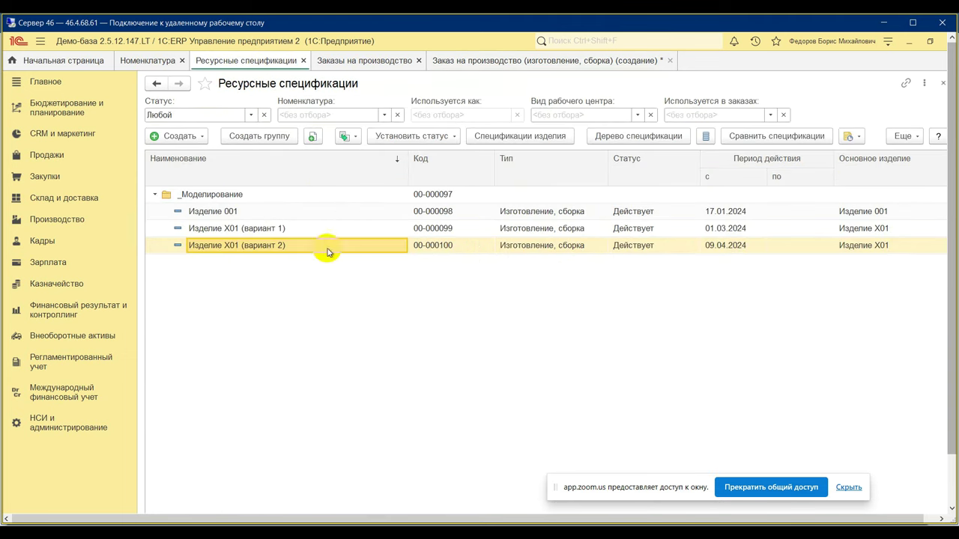
double_click(290, 245)
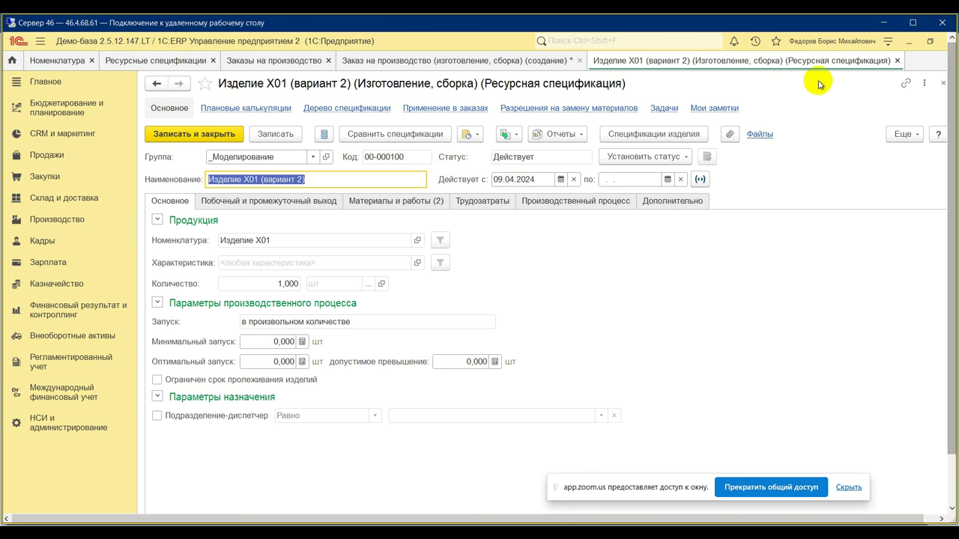
click(897, 60)
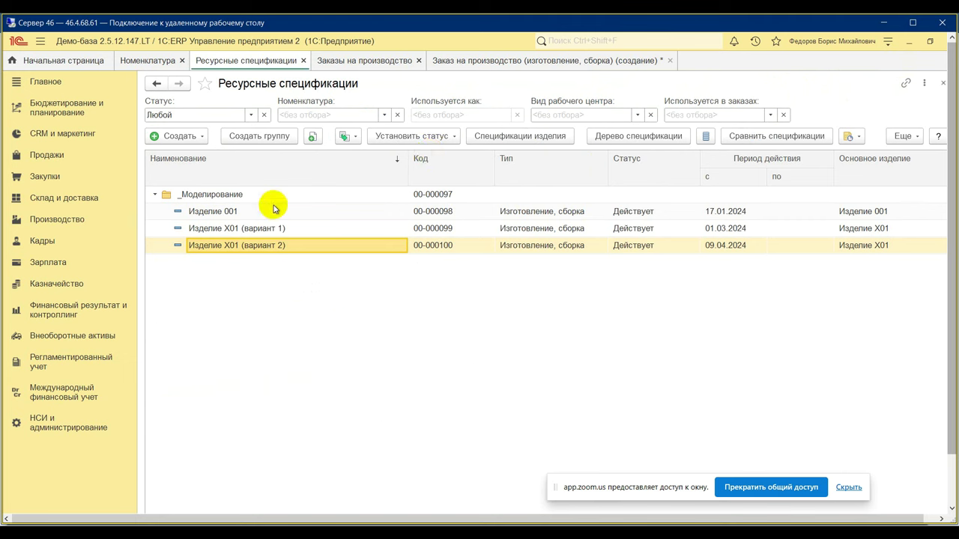
click(259, 228)
double_click(259, 227)
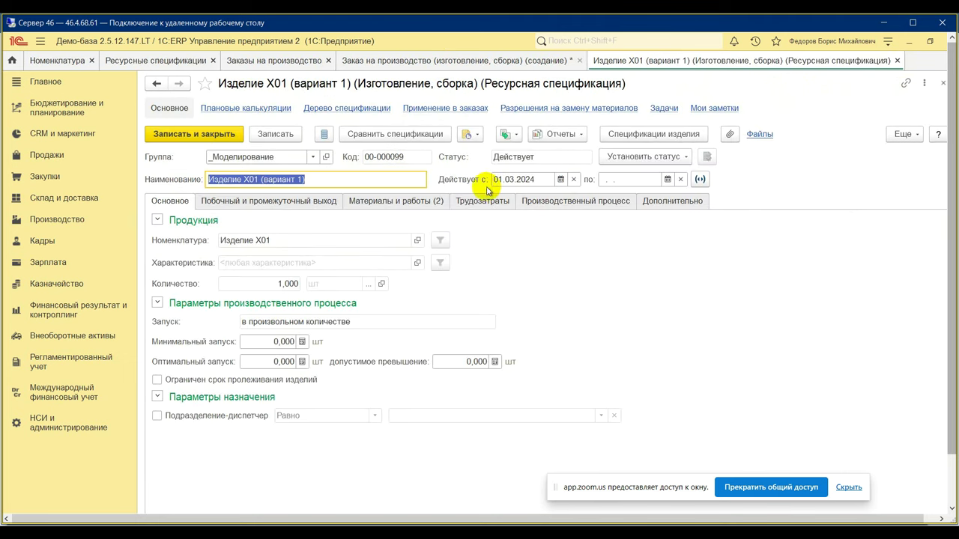
click(898, 60)
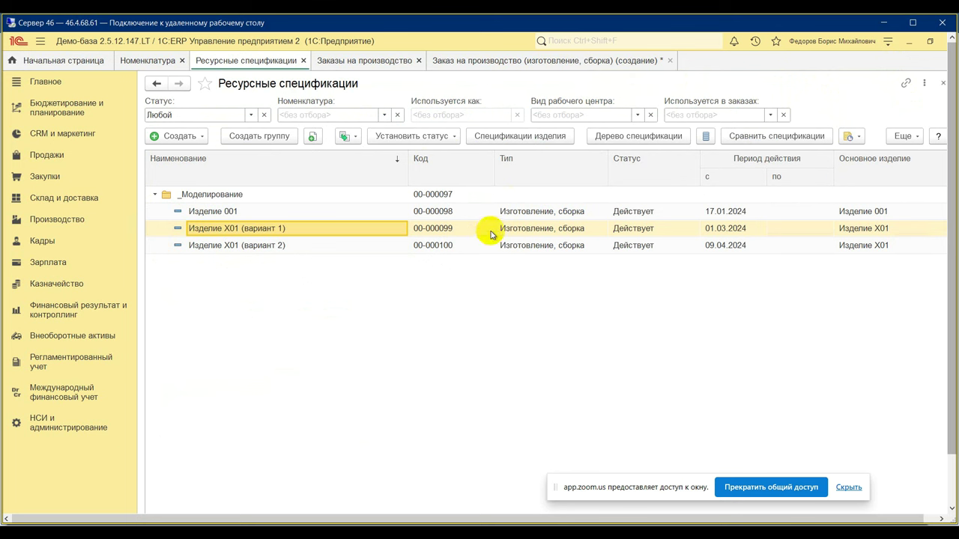
Open the resource specification Изделие X01 (вариант 2) and set its status to В разработке
double_click(257, 247)
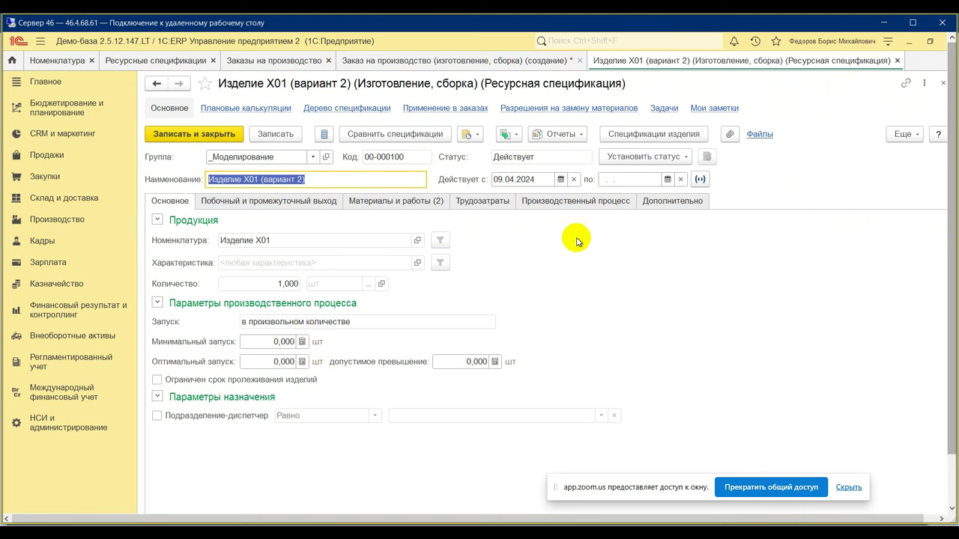
click(673, 157)
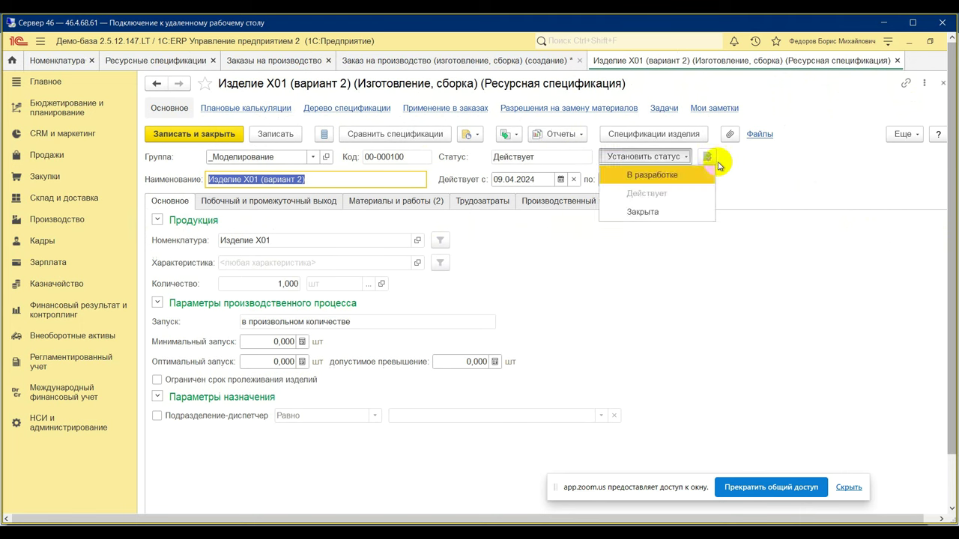
click(674, 176)
click(396, 256)
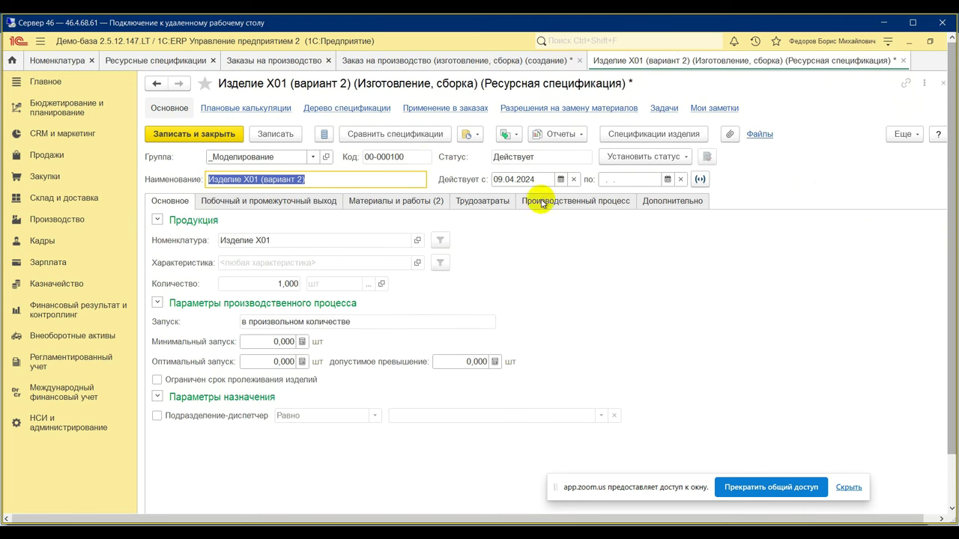
Set the validity start date of Изделие X01 (вариант 2) to 01.02.2024
click(560, 179)
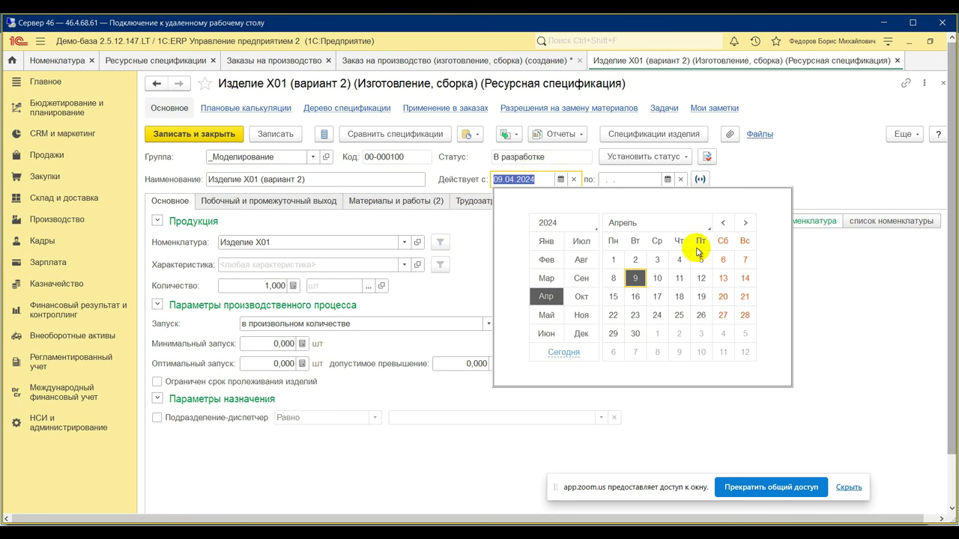
click(723, 223)
click(722, 223)
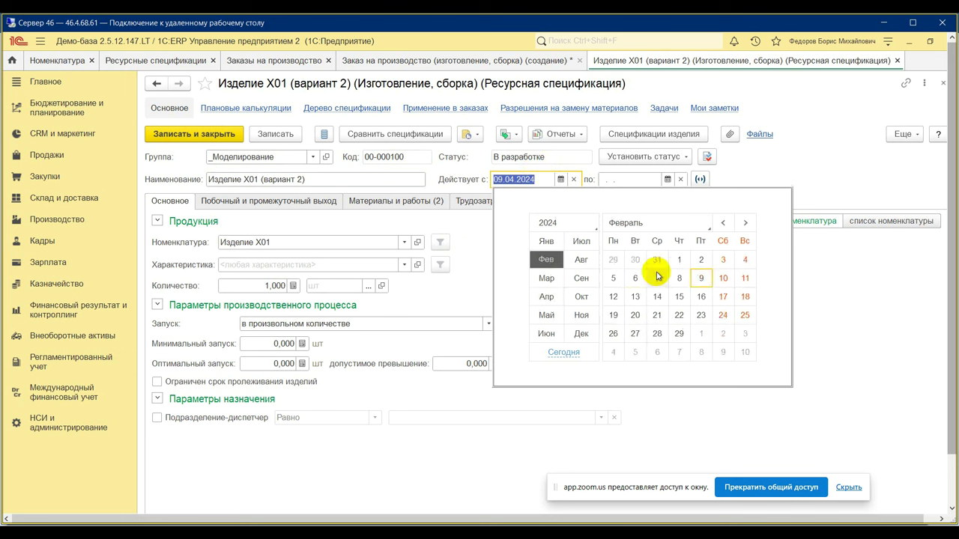
click(679, 260)
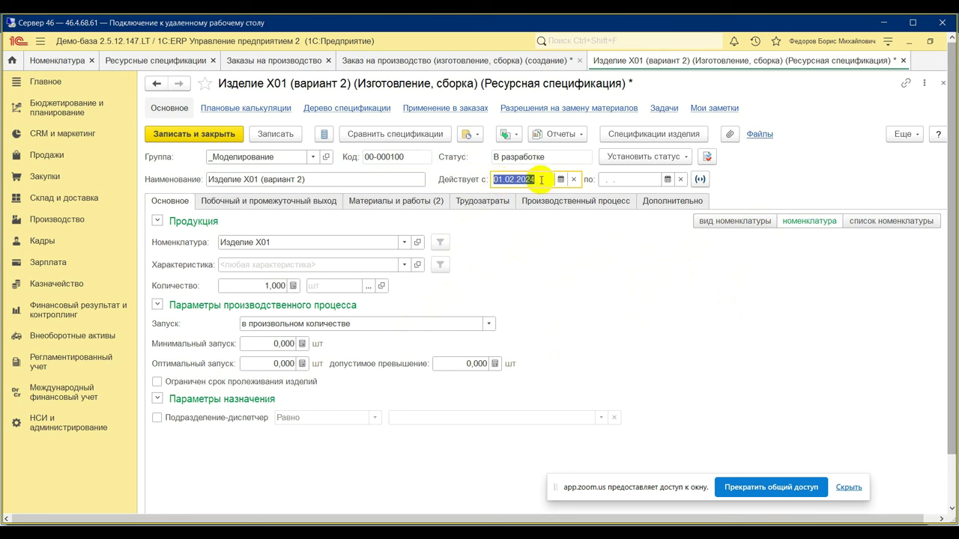
Set the specification's status to Действует, then save and close it
click(666, 157)
click(647, 189)
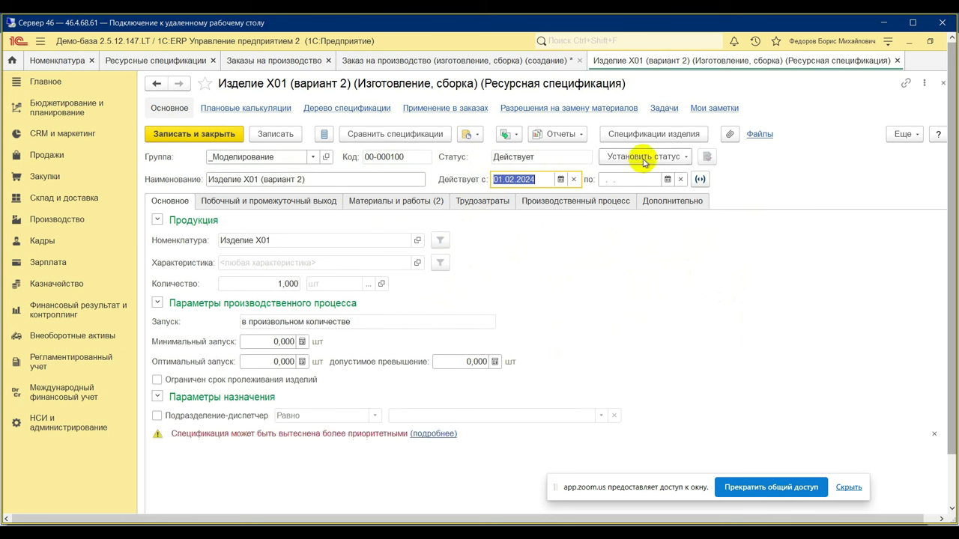
click(194, 134)
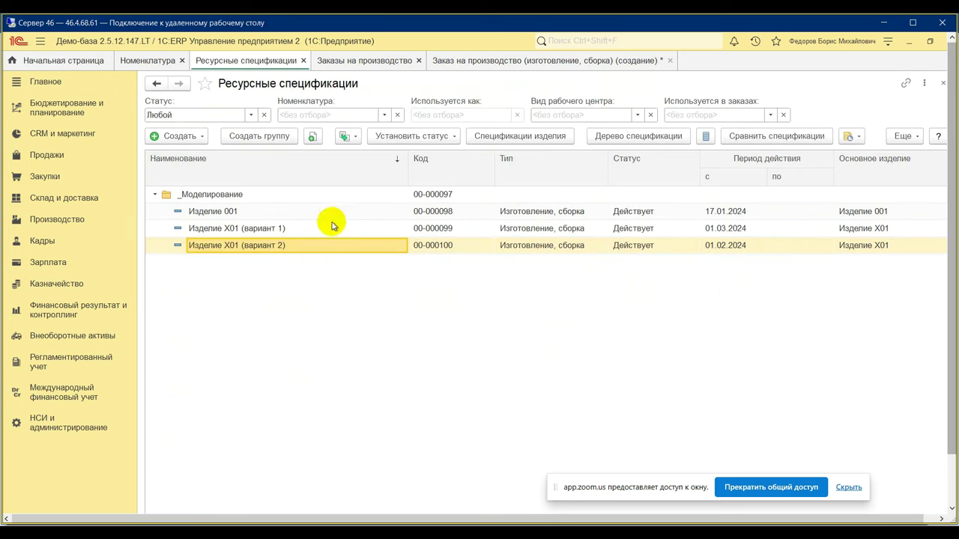
Close the specification selection and the unsaved production order without saving, and return to the list of production orders
click(669, 63)
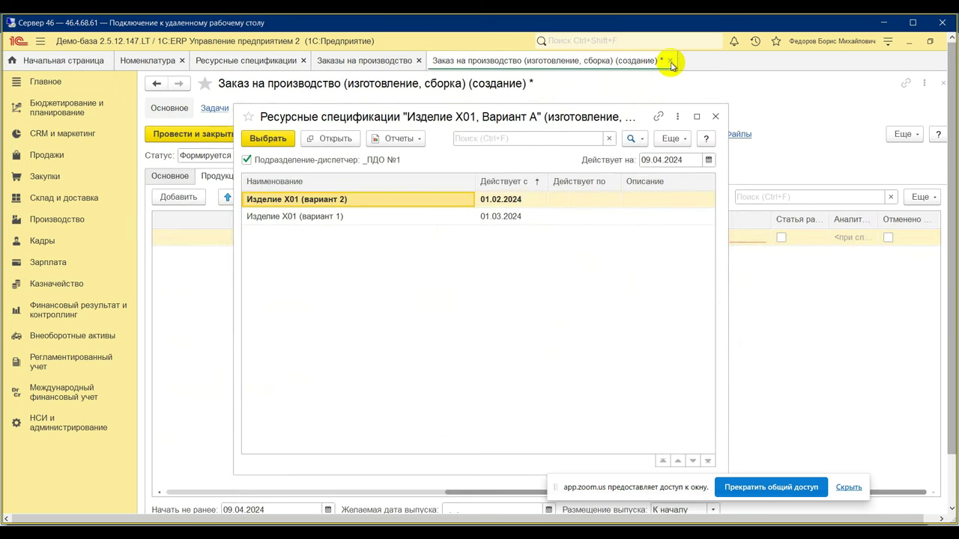
click(716, 118)
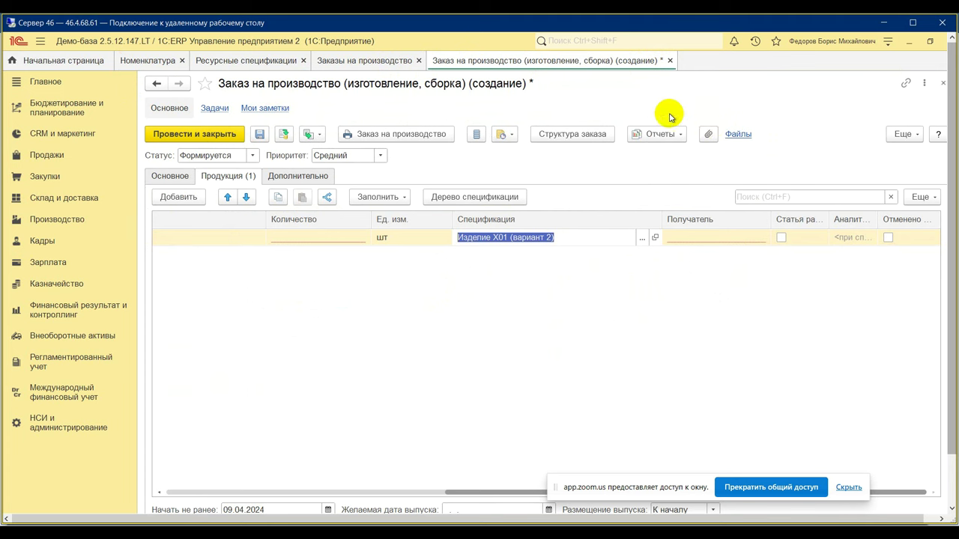
click(670, 61)
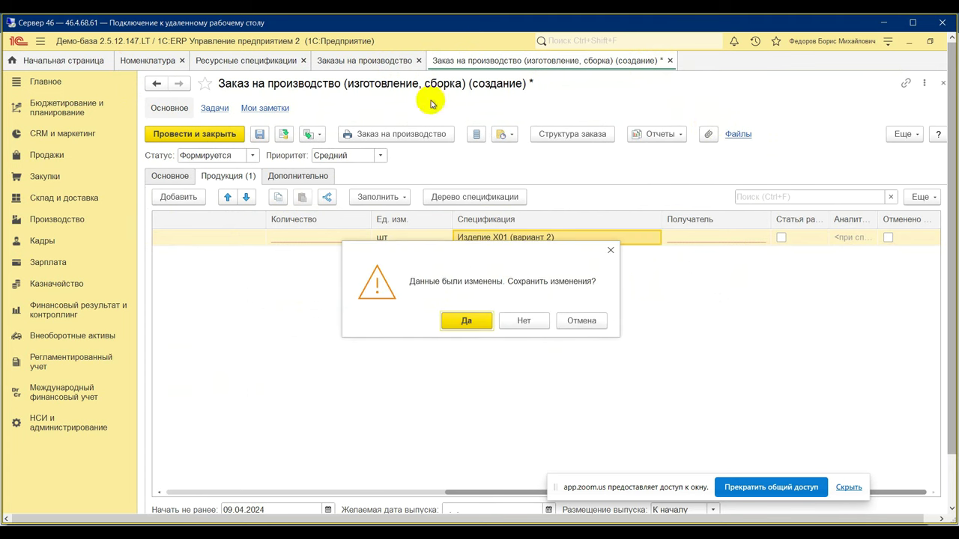
click(513, 321)
click(382, 63)
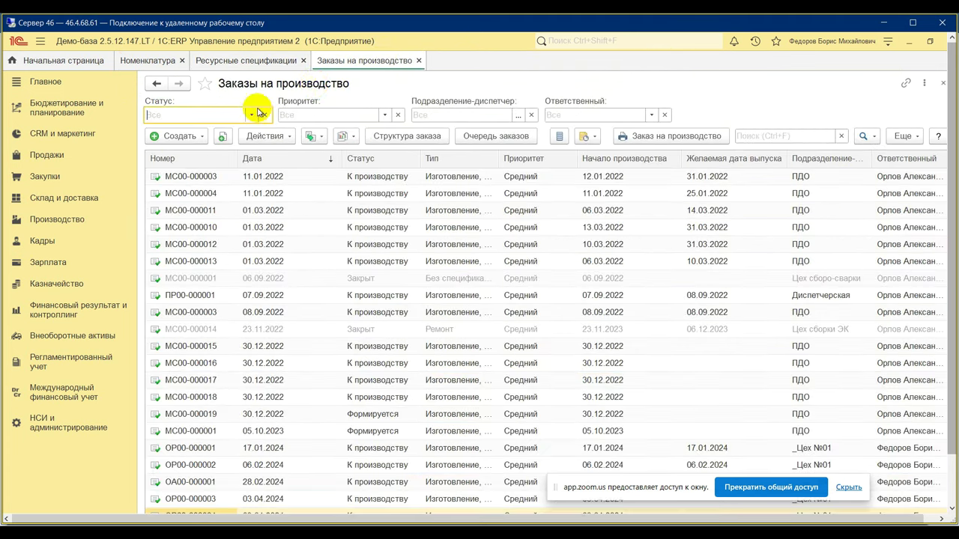
Create a new manufacturing production order with the organization Орион and the dispatching department _ПДО №1
click(183, 135)
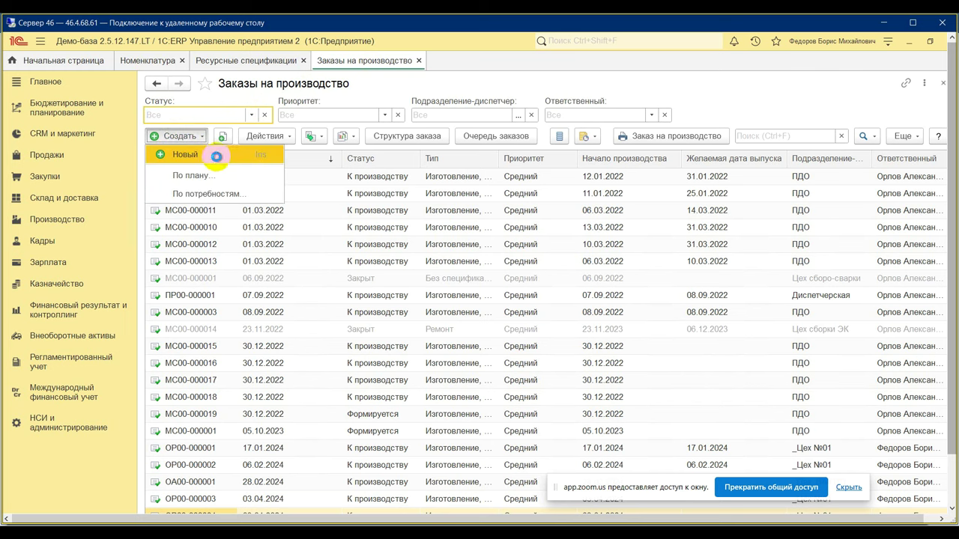
click(216, 156)
click(321, 217)
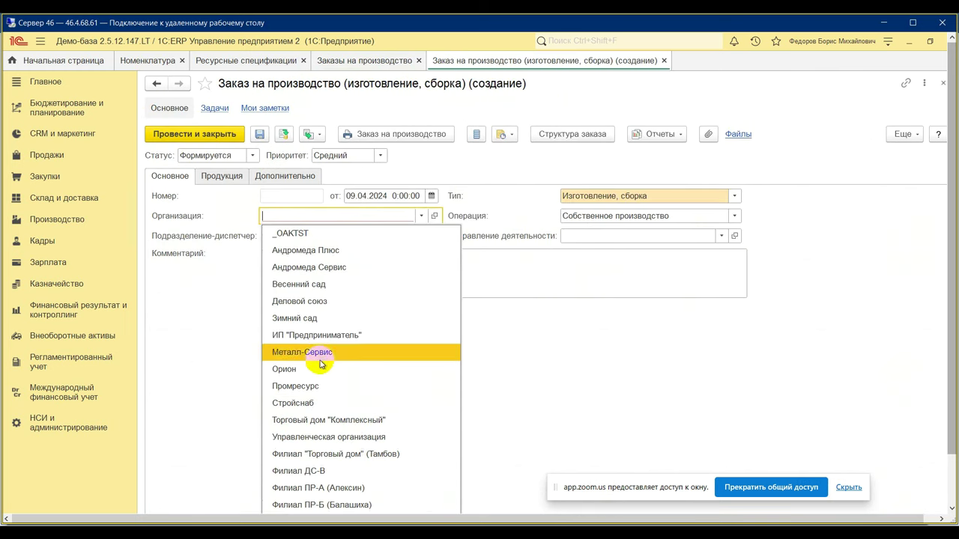
click(312, 369)
click(324, 239)
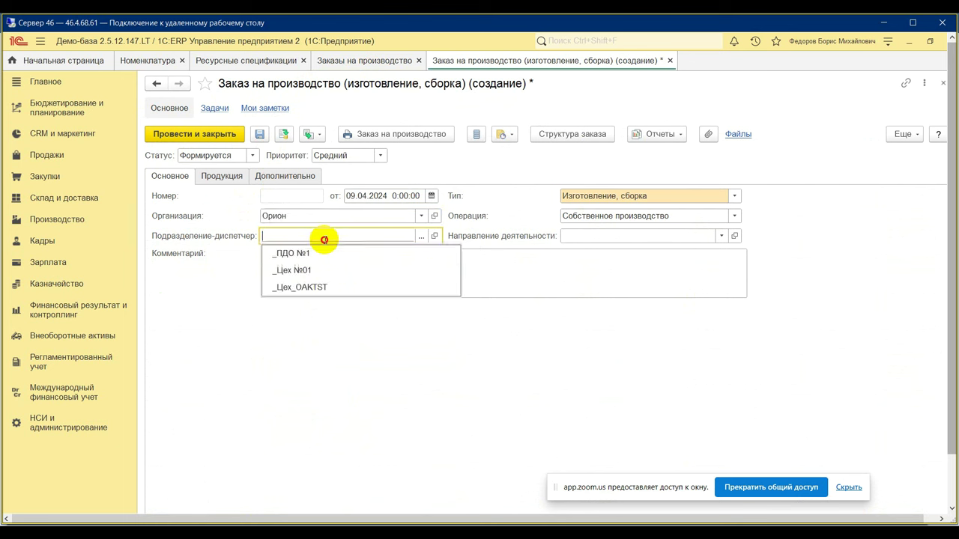
click(325, 252)
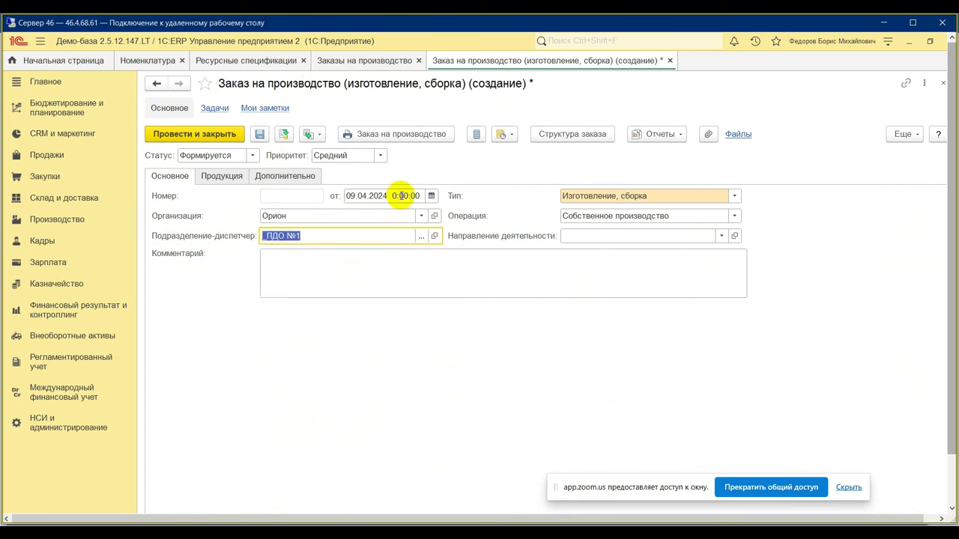
Add a product line with Изделие X01 and characteristic Вариант А to the new production order
click(242, 178)
click(182, 197)
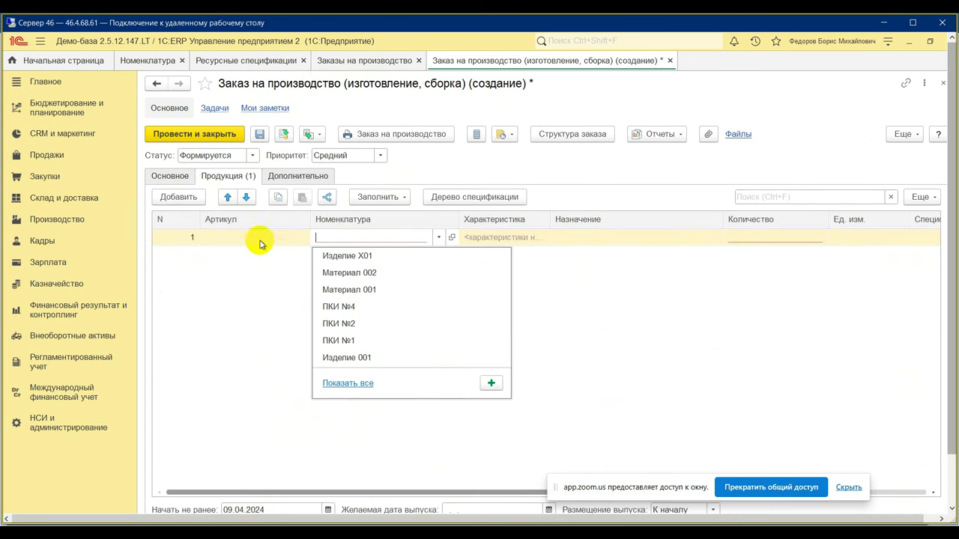
click(340, 256)
click(503, 256)
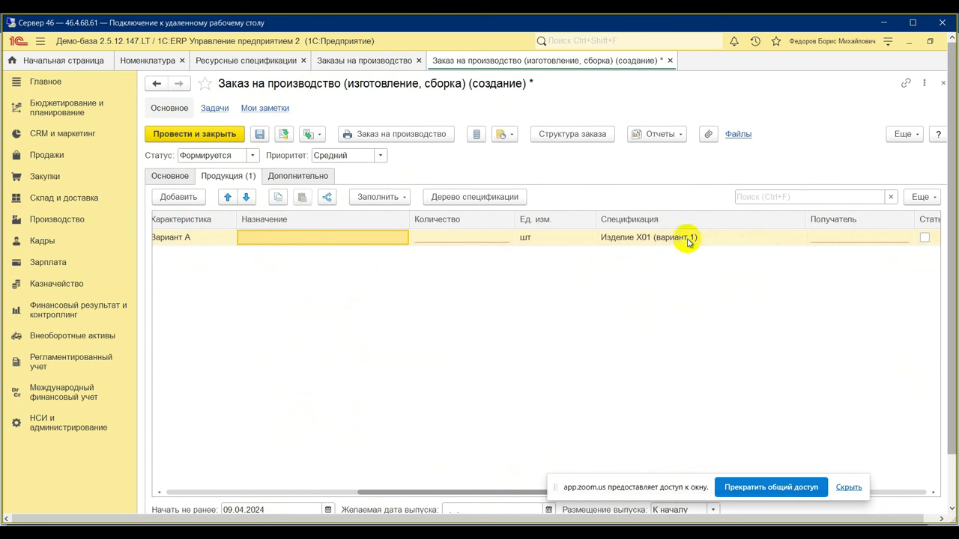
Open the selection of resource specifications for the order's product line to examine the variants' order and start dates, then close it
click(715, 236)
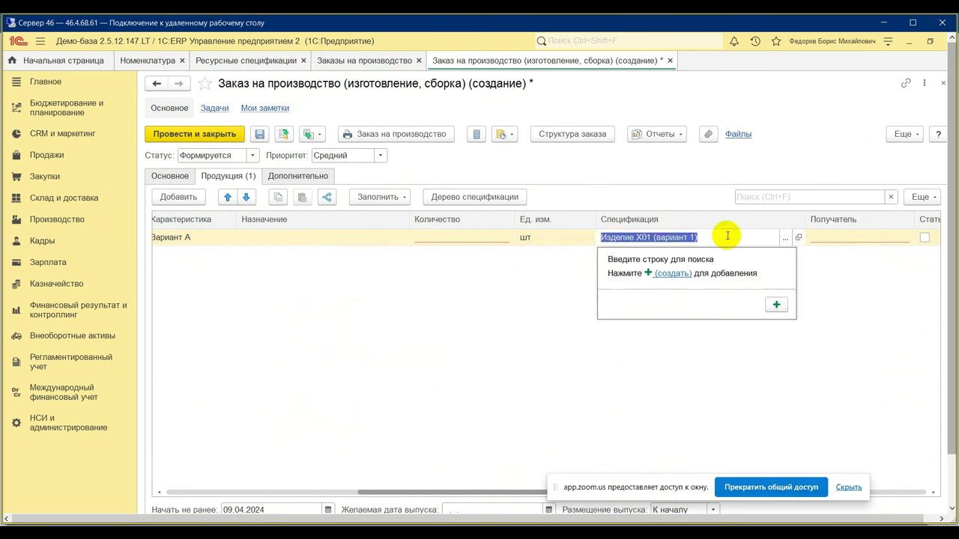
click(786, 237)
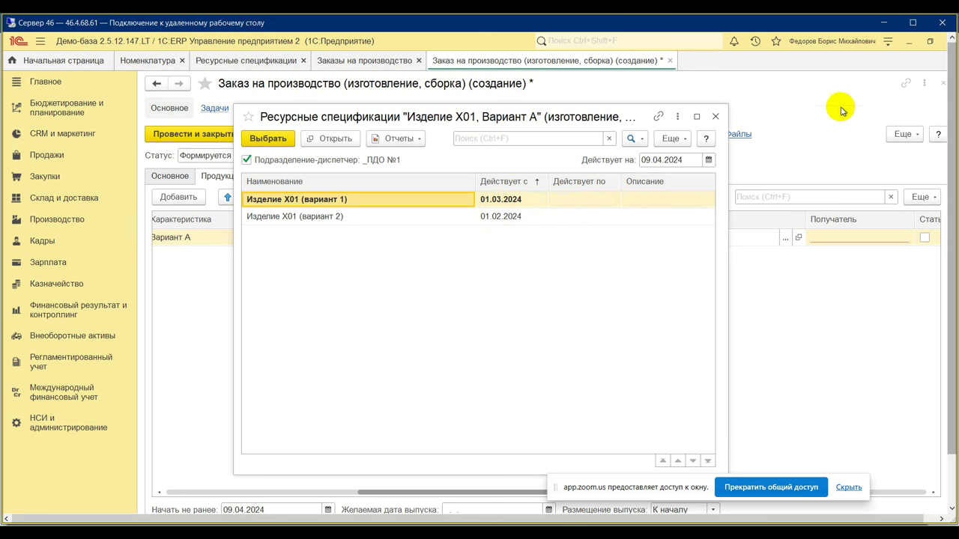
click(716, 116)
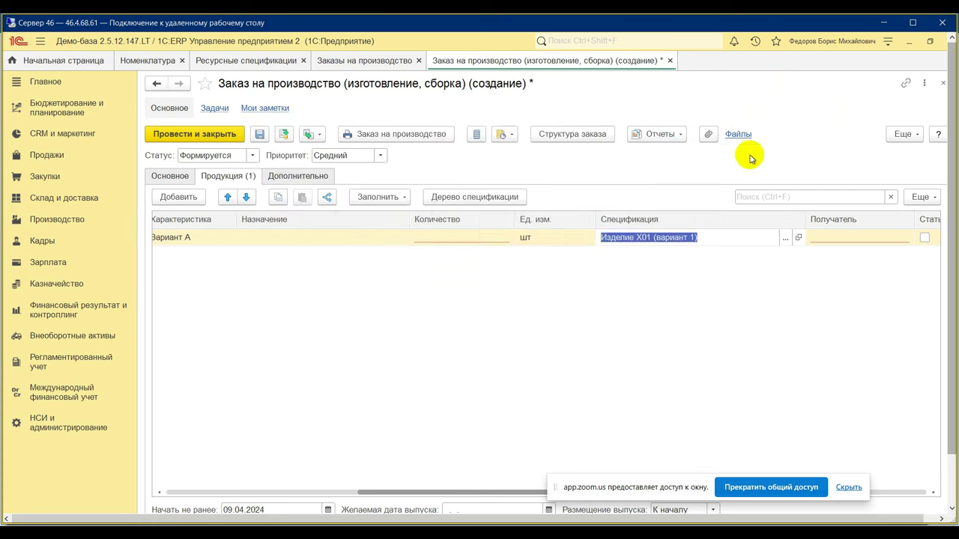
click(642, 334)
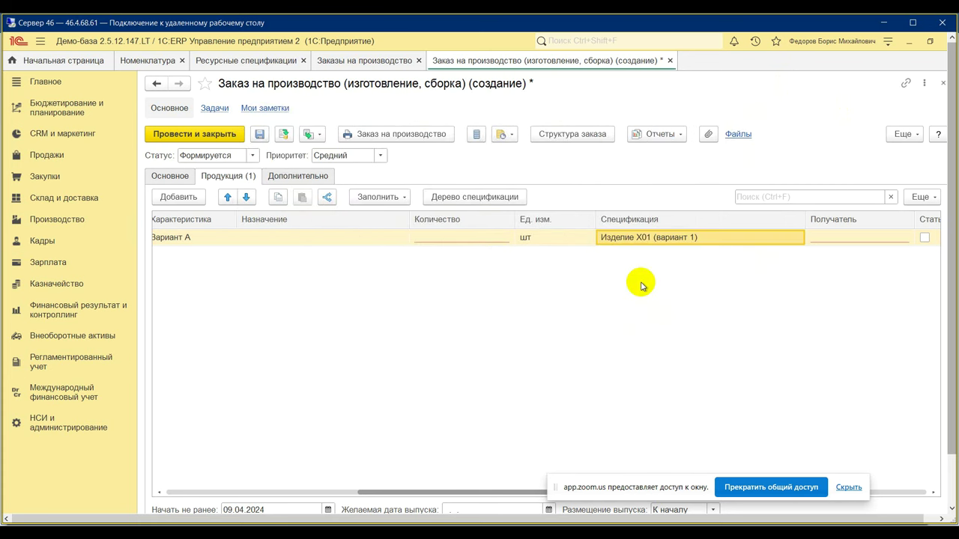
Switch to the Zoom meeting in the browser, read the conference chat, close it and return to 1C:ERP
key(alt+Tab)
key(alt+Tab)
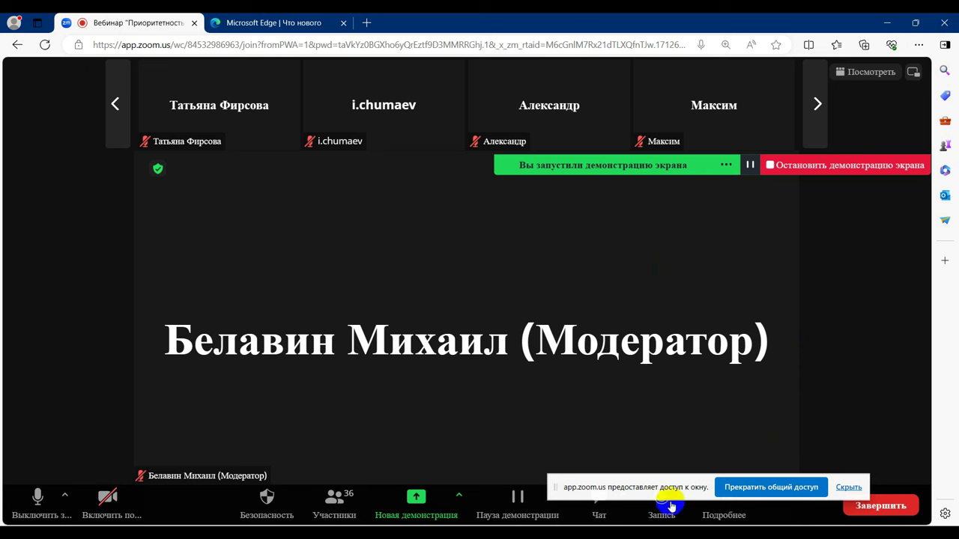
click(598, 498)
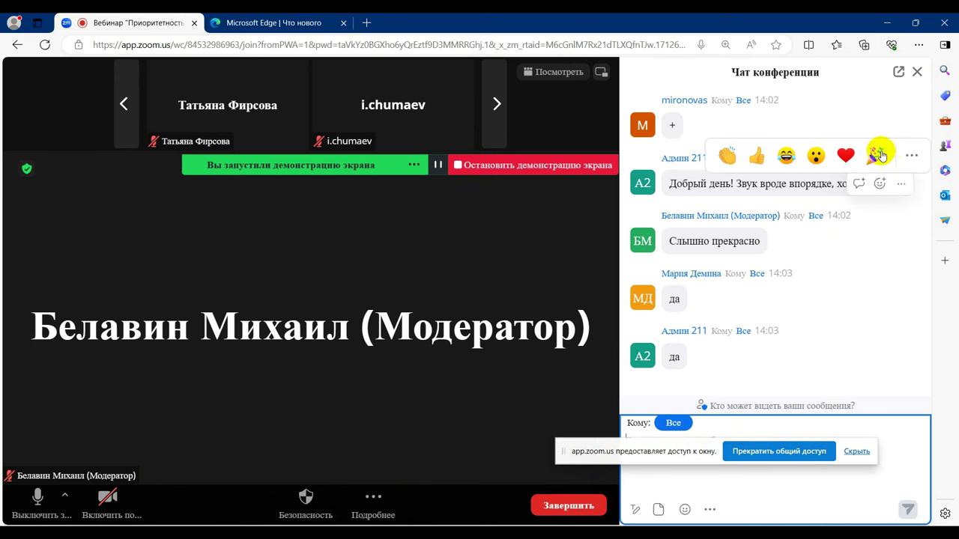
click(915, 72)
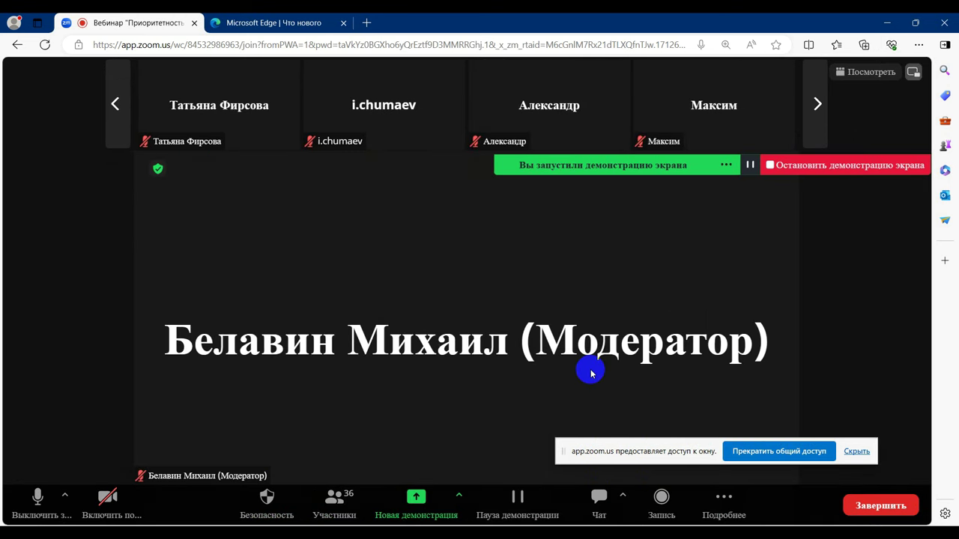
key(alt+Tab)
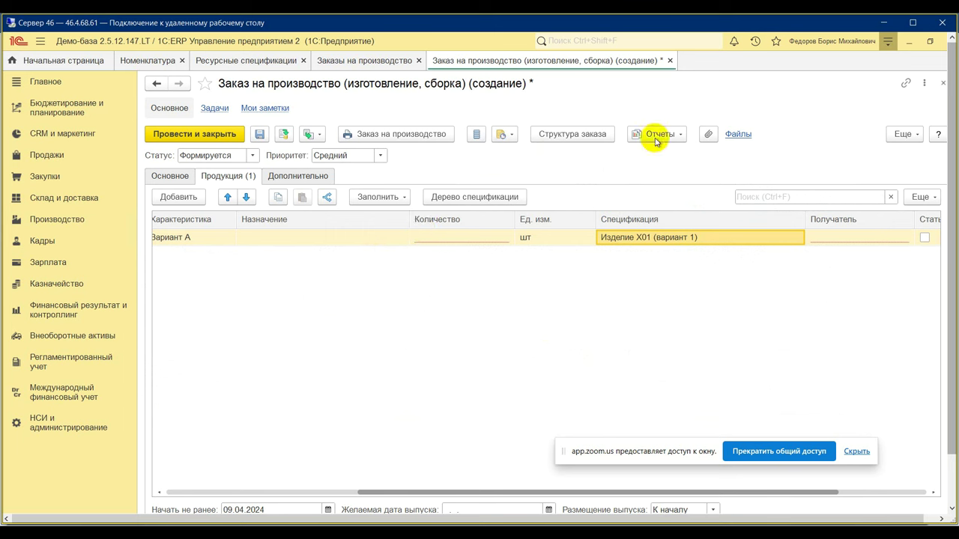
Close the new production order without saving the changes
click(671, 61)
click(523, 321)
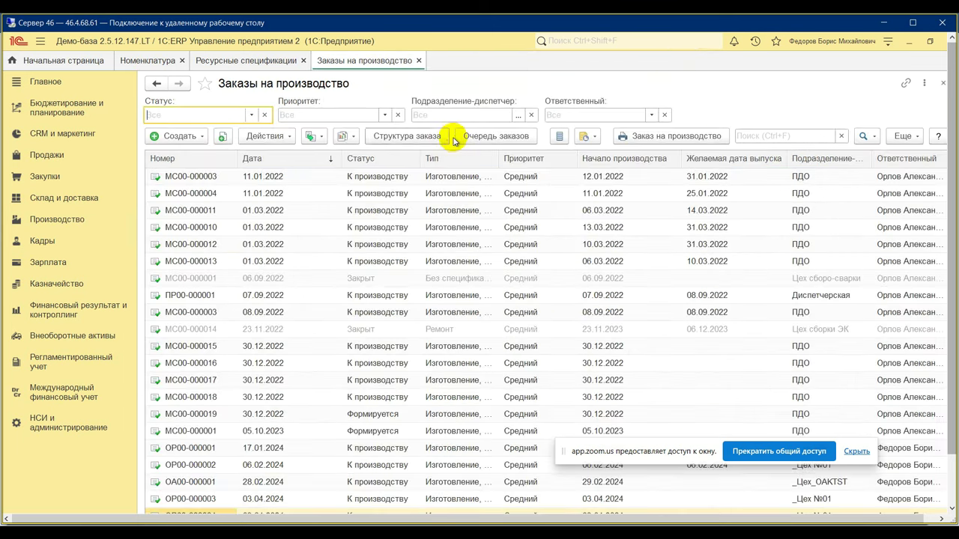
Return to the list of resource specifications
click(257, 61)
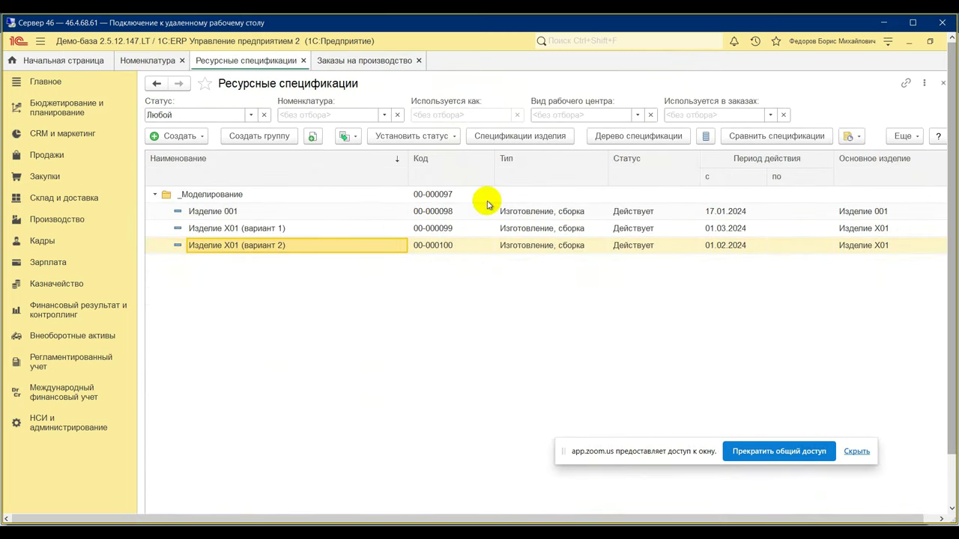
right_click(252, 247)
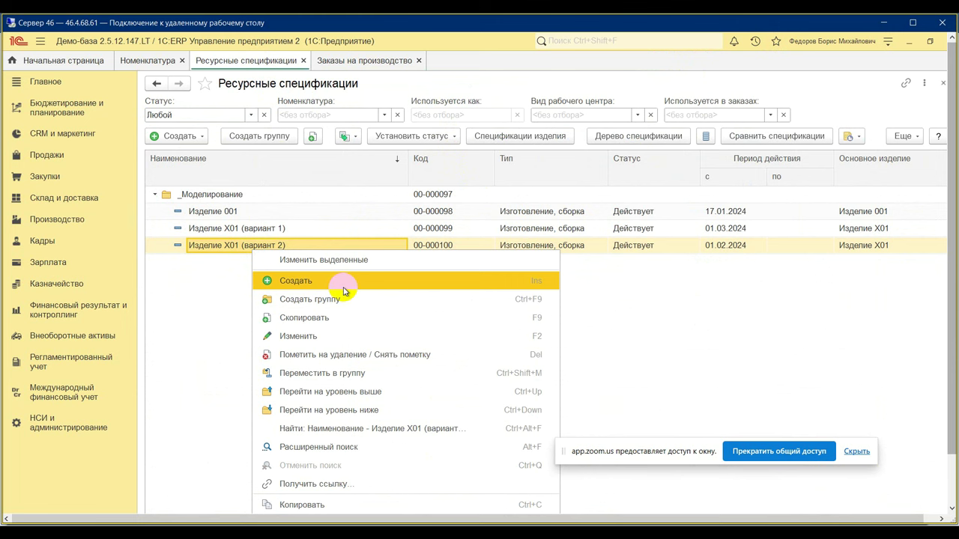
click(343, 289)
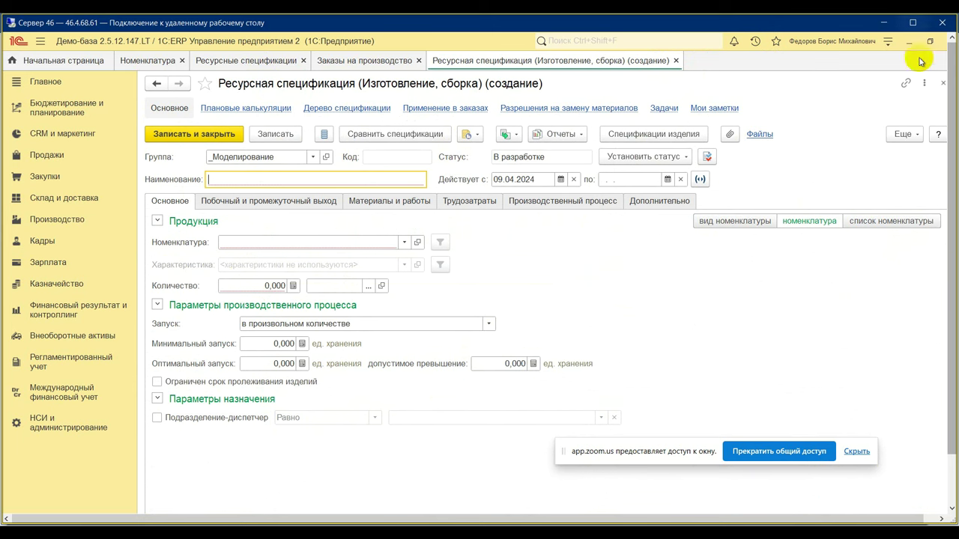
click(943, 82)
Copy the resource specification Изделие X01 (вариант 2) and confirm creating the copy
right_click(234, 248)
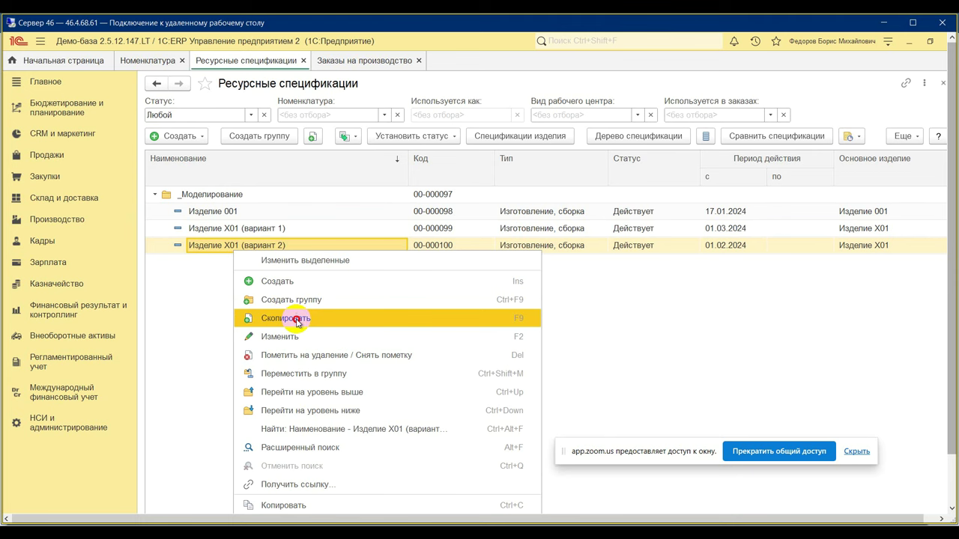
click(297, 322)
click(517, 322)
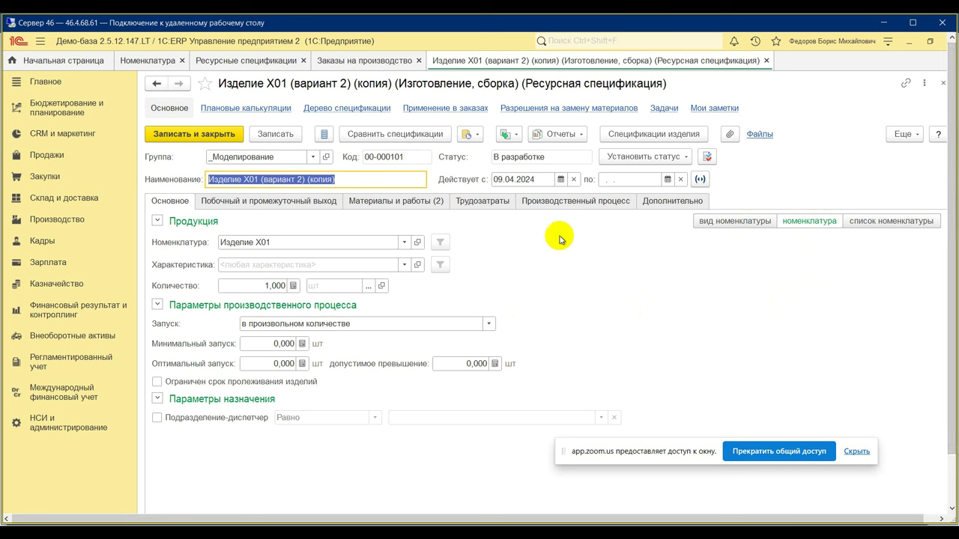
Try defining the copied specification's output as an item list with a second product line, cancel the line and return to a single item
click(404, 269)
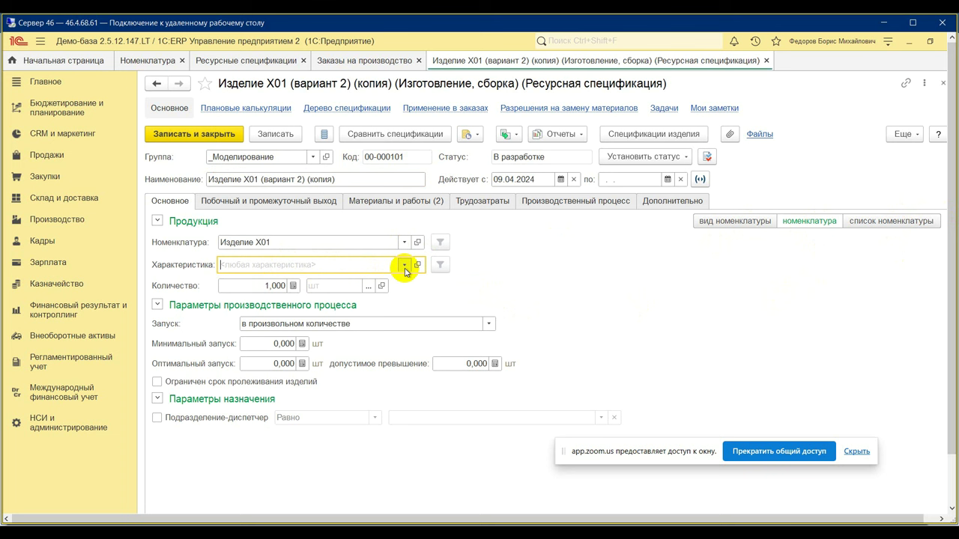
click(405, 266)
click(520, 243)
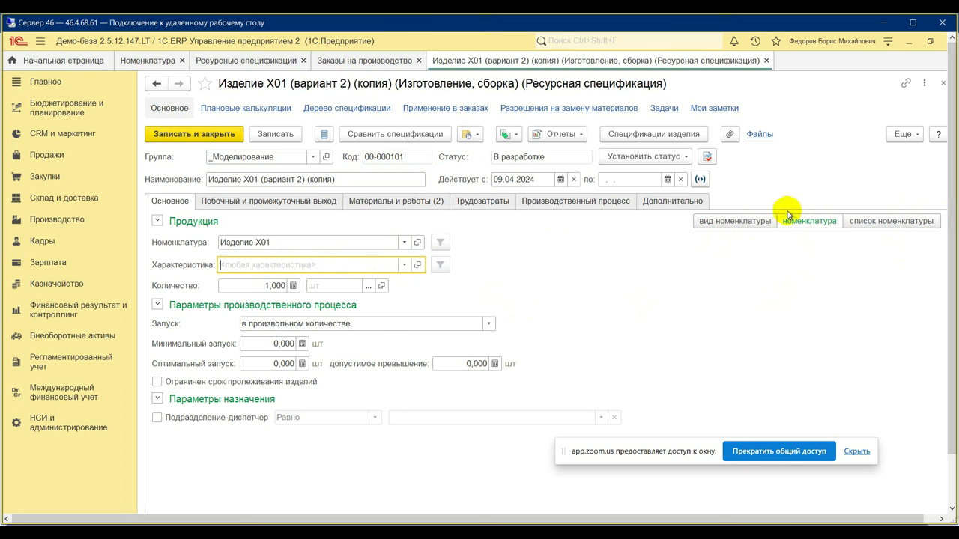
click(870, 226)
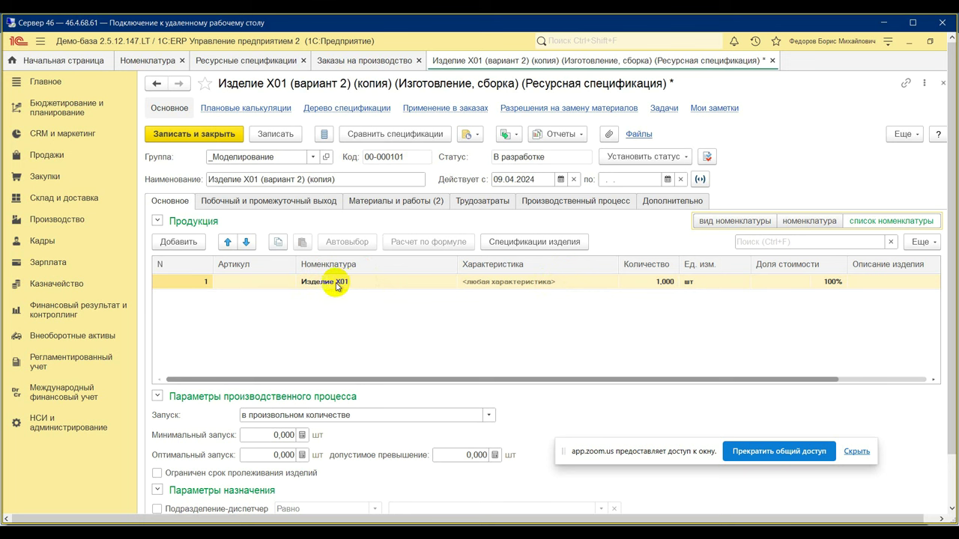
scroll(719, 364, right, 1)
click(445, 365)
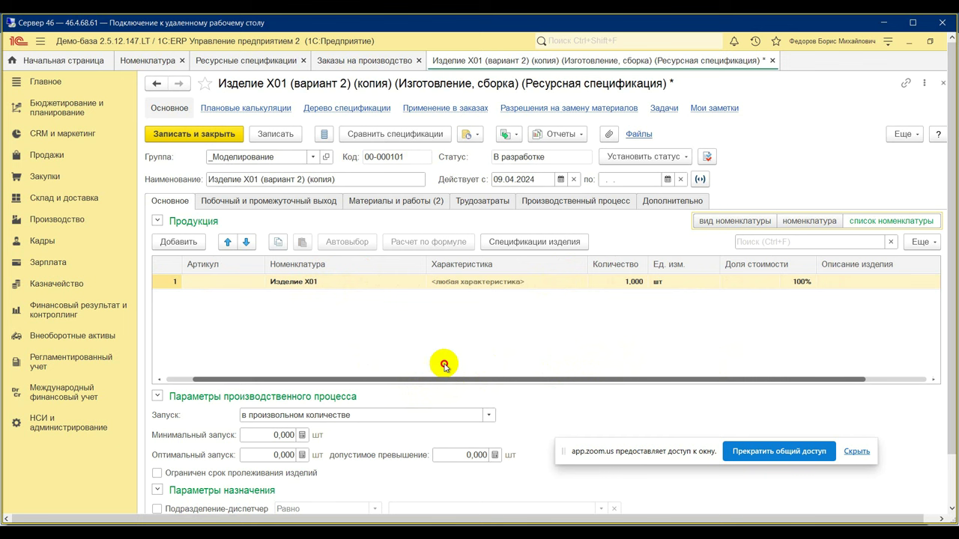
click(178, 242)
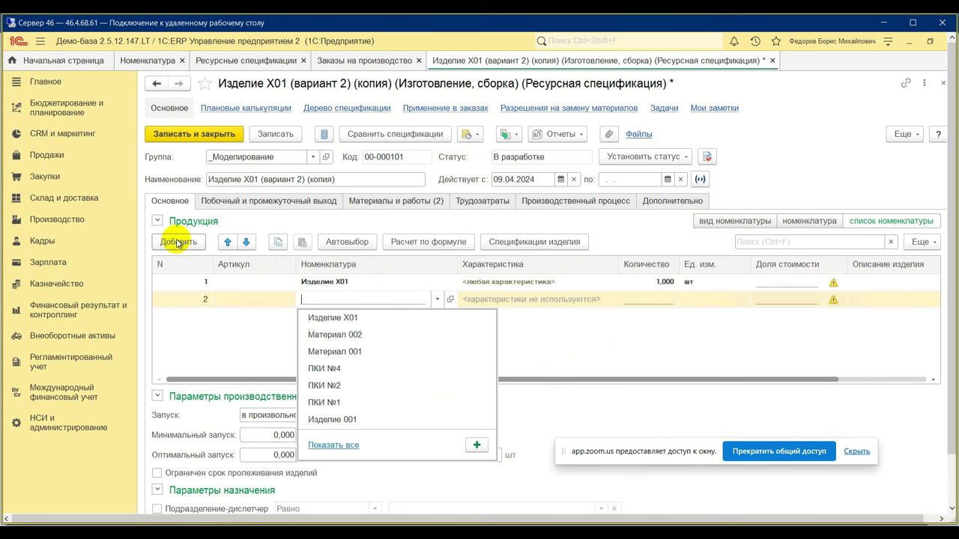
key(Escape)
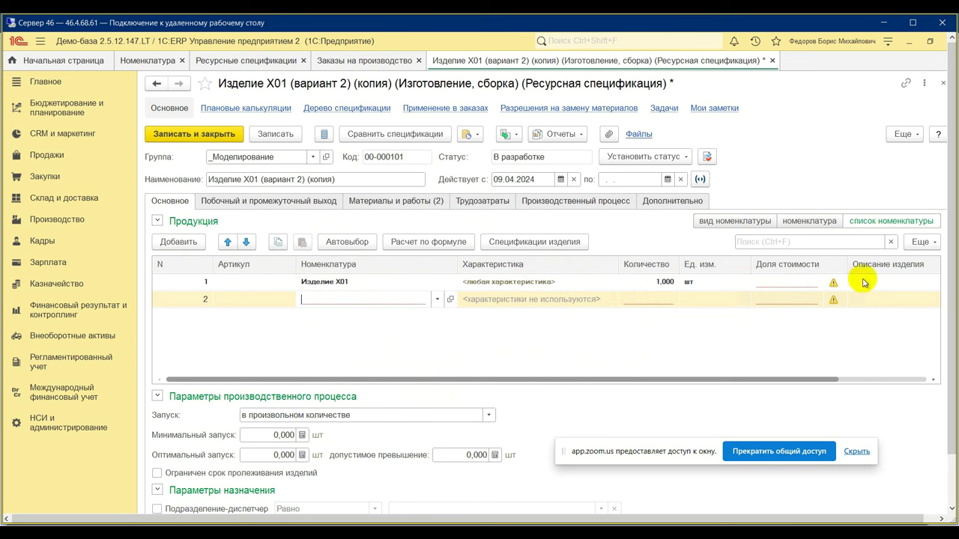
key(Escape)
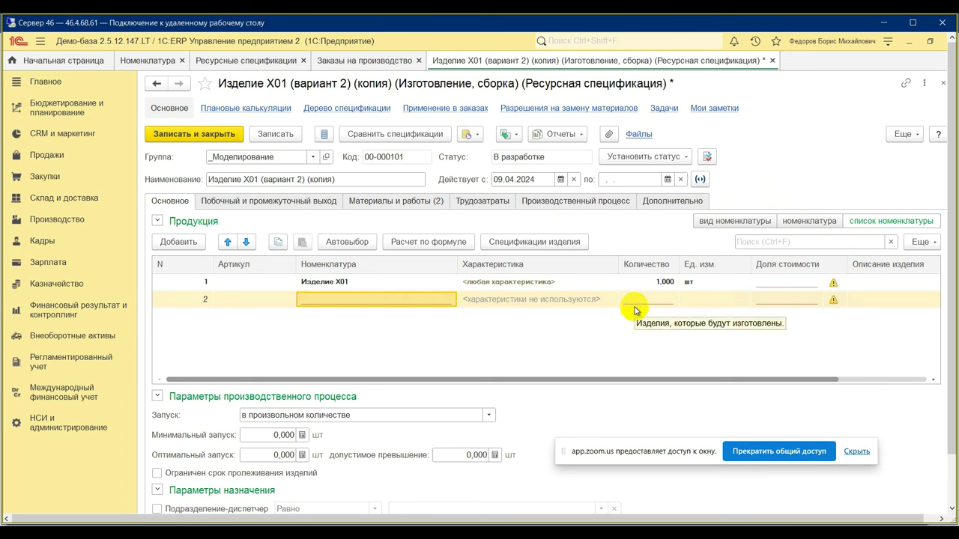
key(Escape)
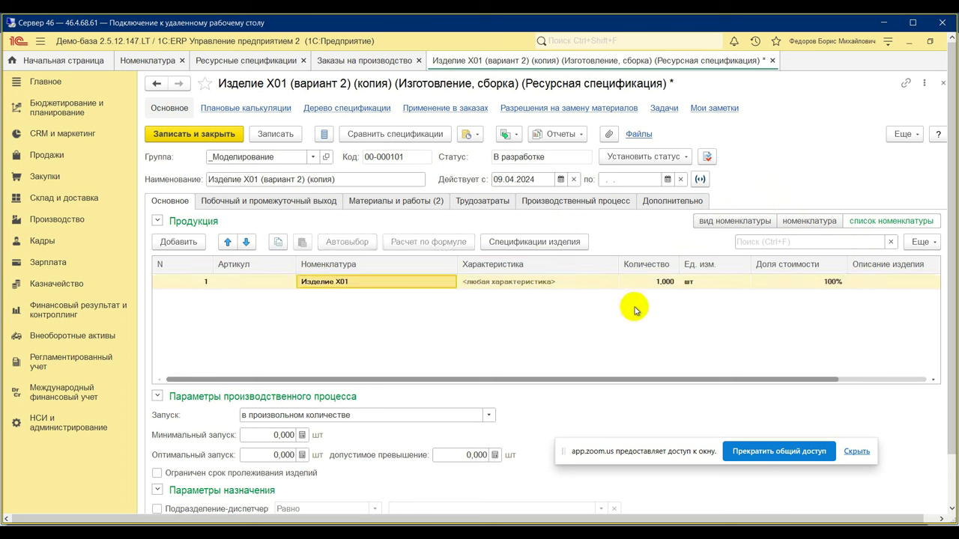
click(826, 223)
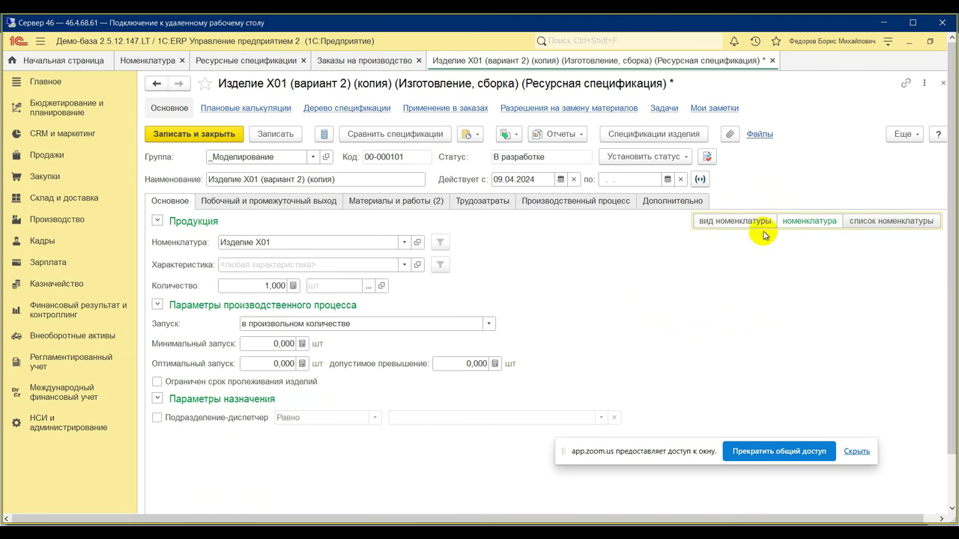
Set the copied specification's characteristic to Вариант А and rename it Изделие X01 (характеристика А)
click(408, 267)
click(255, 279)
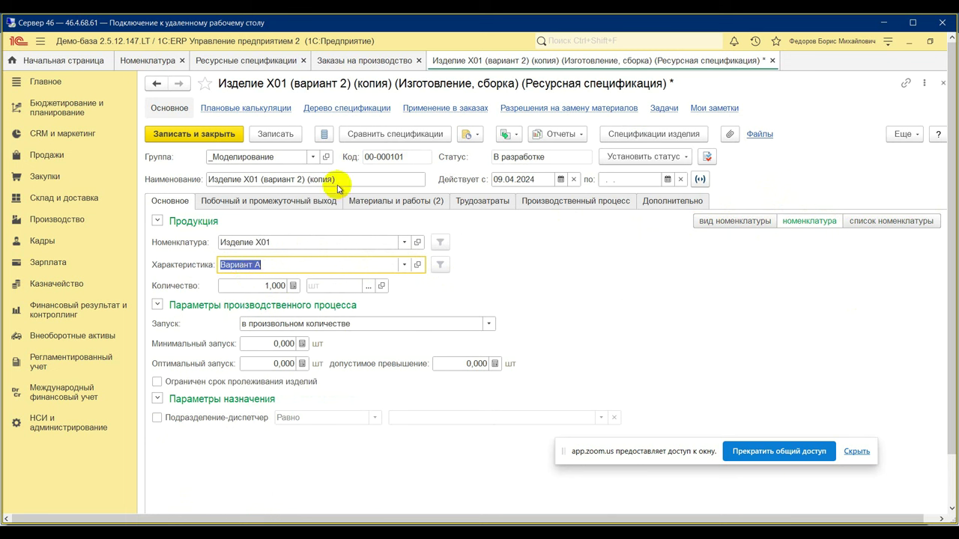
click(272, 178)
click(280, 180)
text((характеристика )
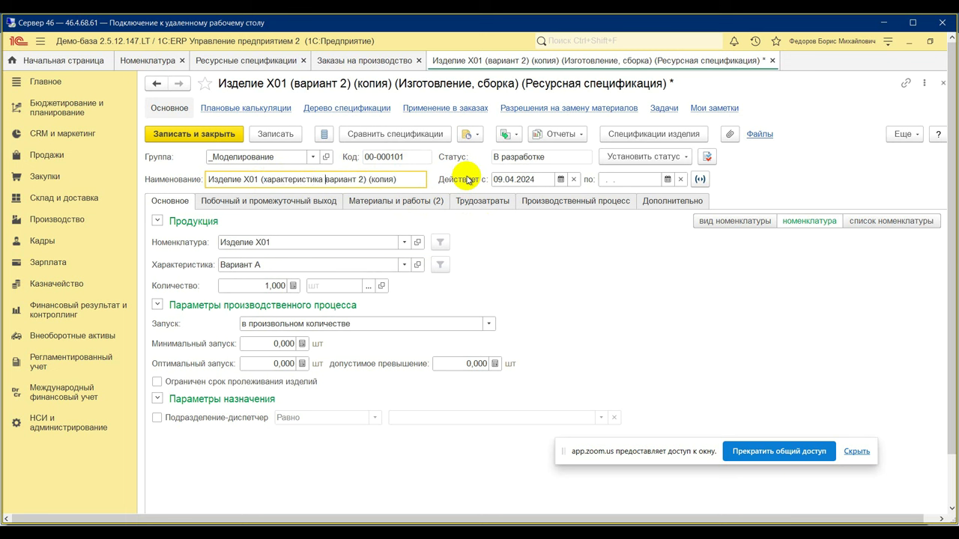
text(А)
click(407, 177)
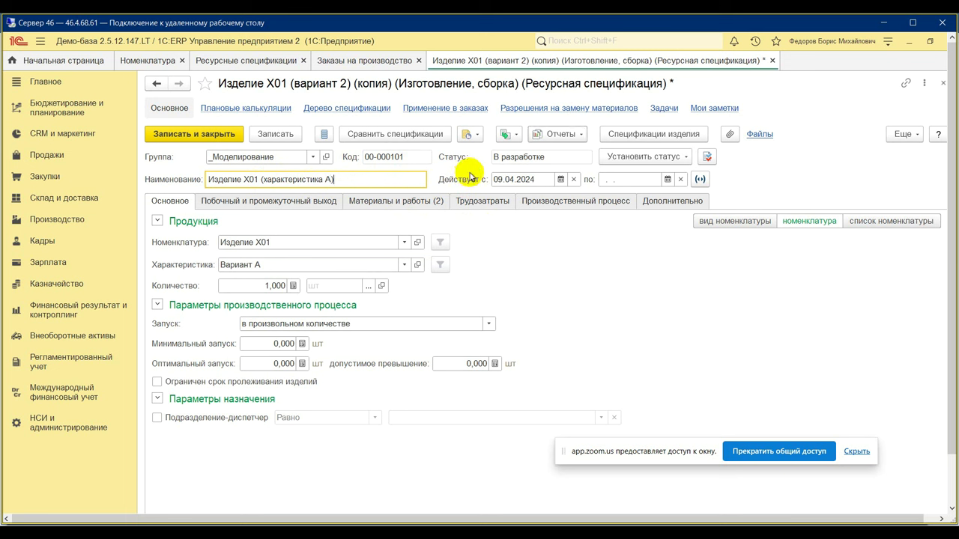
Make the характеристика А specification valid from 01.04.2024 with status Действует, and save and close it
click(560, 179)
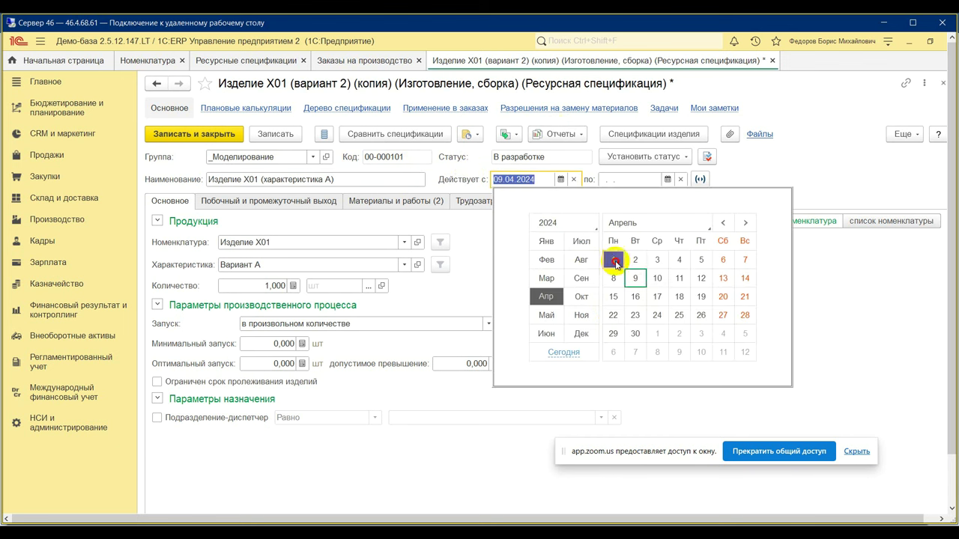
click(613, 262)
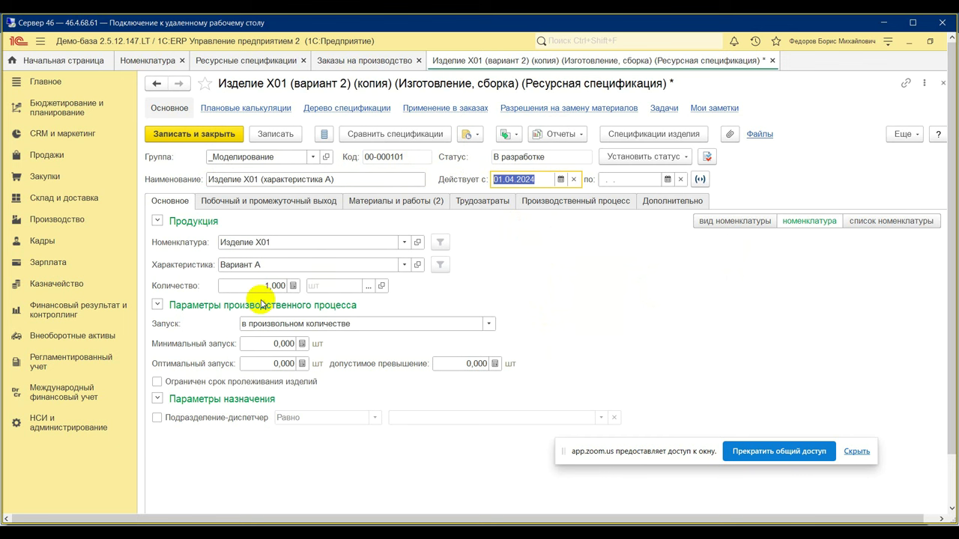
click(682, 158)
click(650, 194)
click(193, 135)
Create another copy of the resource specification Изделие X01 (вариант 2)
right_click(253, 248)
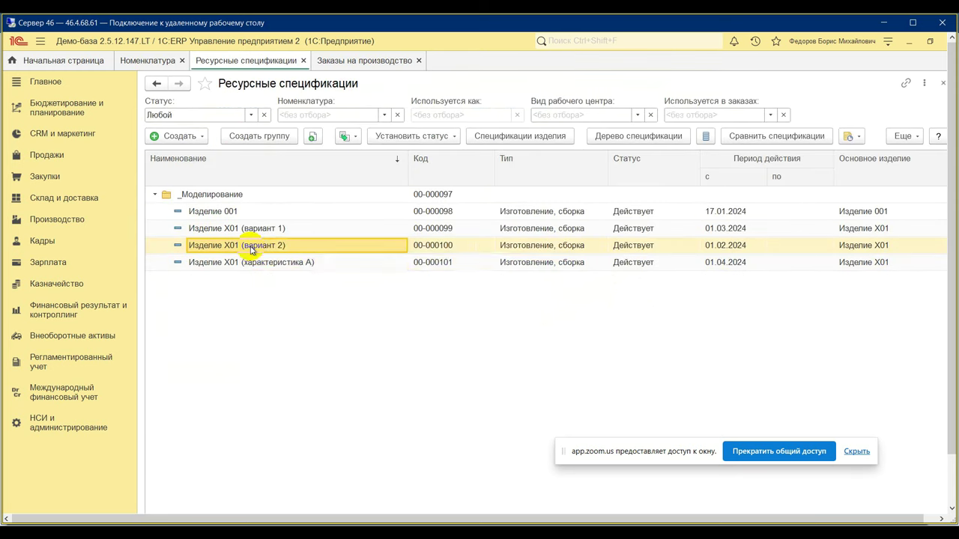
click(324, 314)
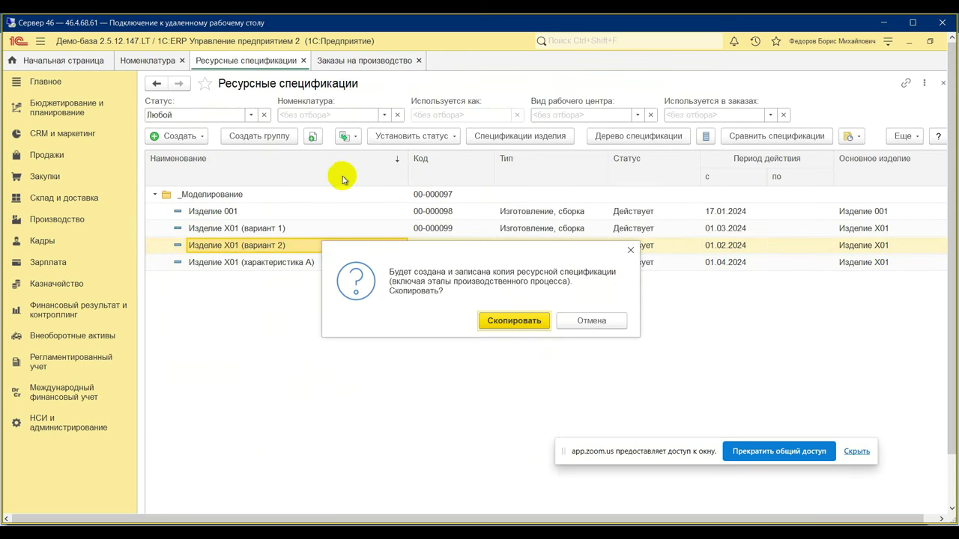
click(513, 322)
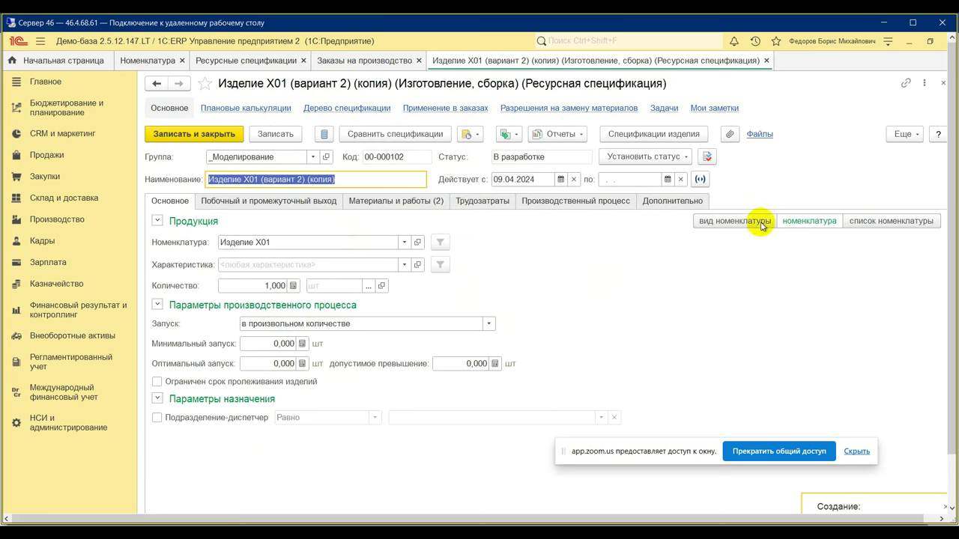
Define the new copy's output by item kind Готовая продукция (характеристики), with шт as the quantity unit
click(719, 221)
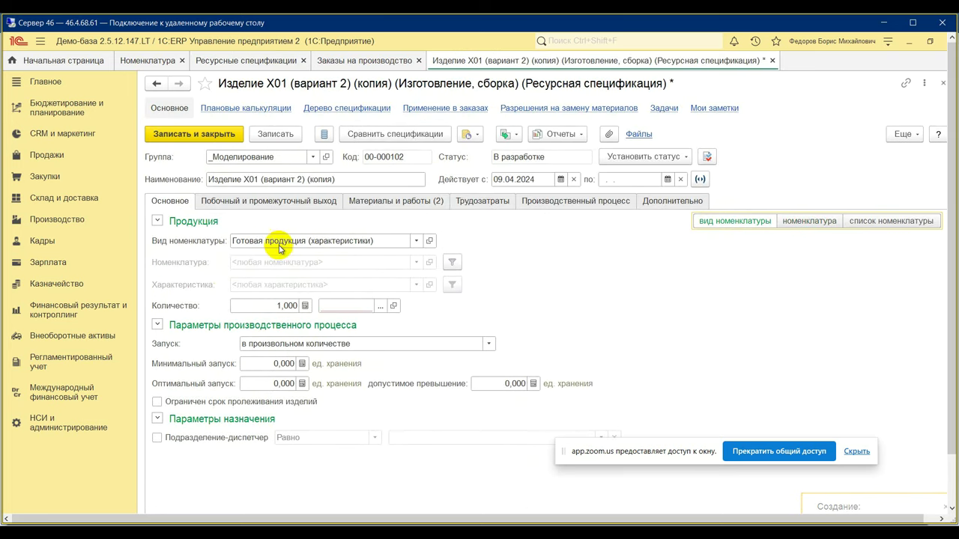
click(331, 305)
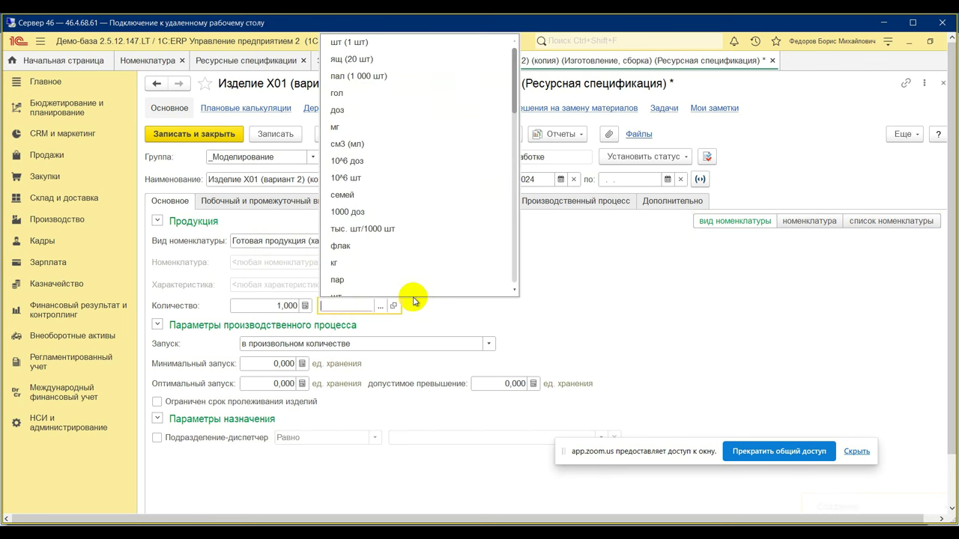
click(334, 313)
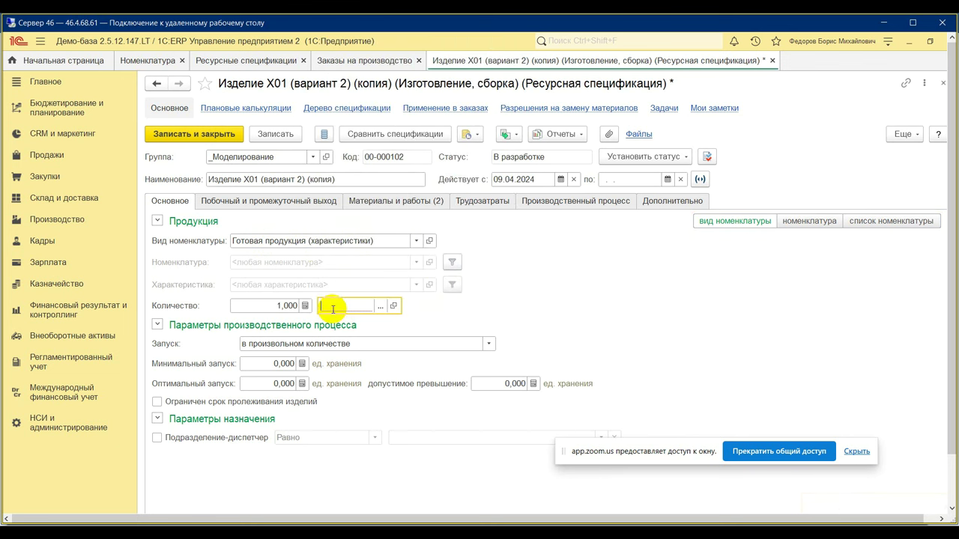
text(шт)
click(343, 323)
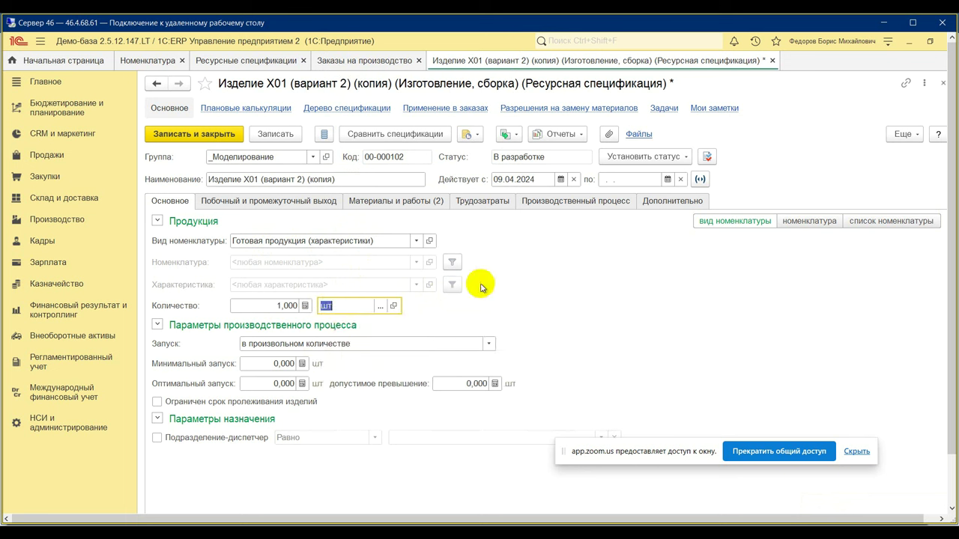
Rename the new specification copy Изделие X01 (вид номенклатуры)
triple_click(266, 182)
click(268, 179)
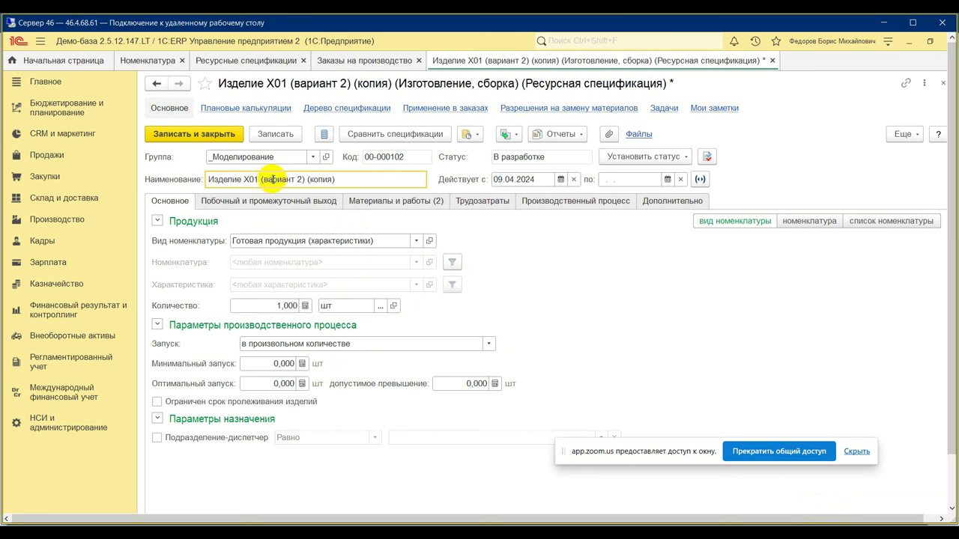
drag(301, 180, 268, 180)
text(ид номенклатуры)
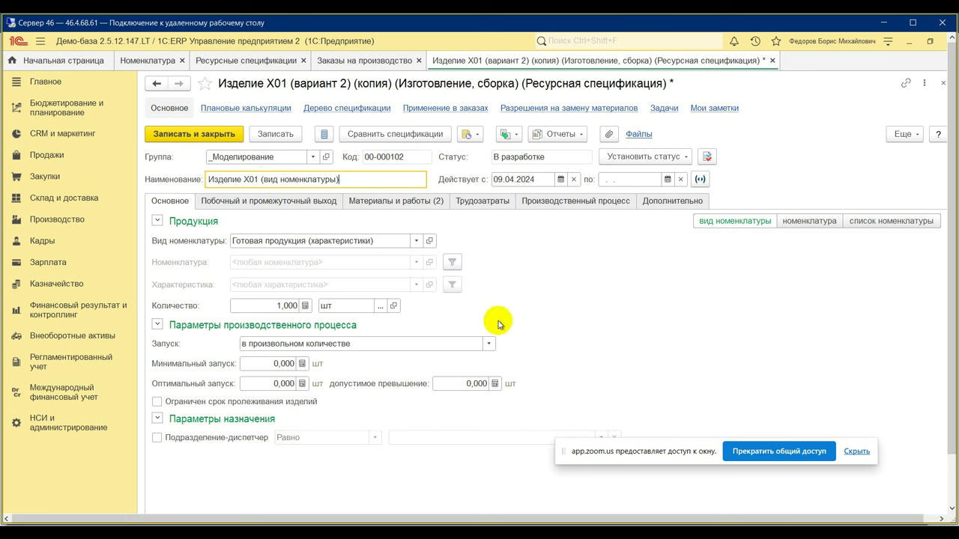
Make the вид номенклатуры specification valid from 08.04.2024 with status Действует, and save and close it
click(560, 179)
click(613, 278)
click(672, 156)
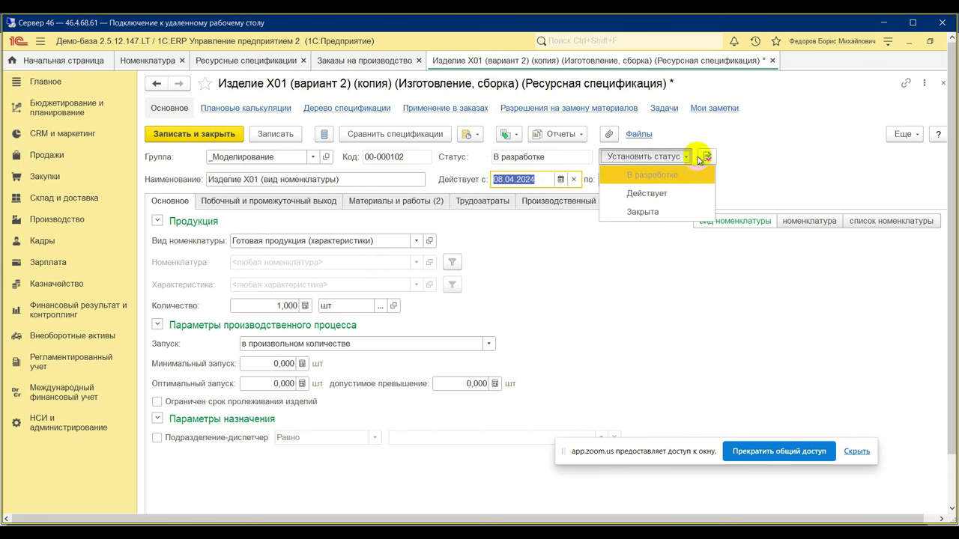
click(670, 192)
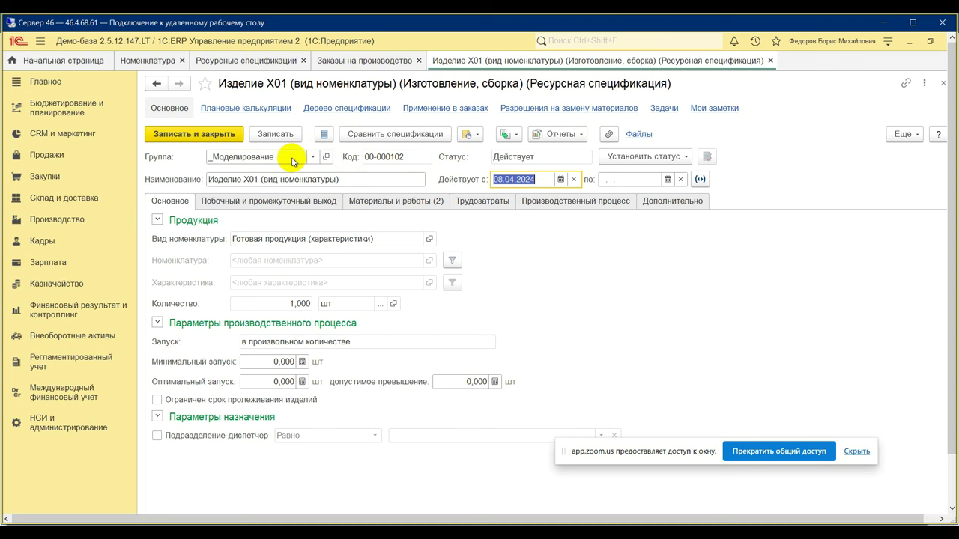
click(223, 133)
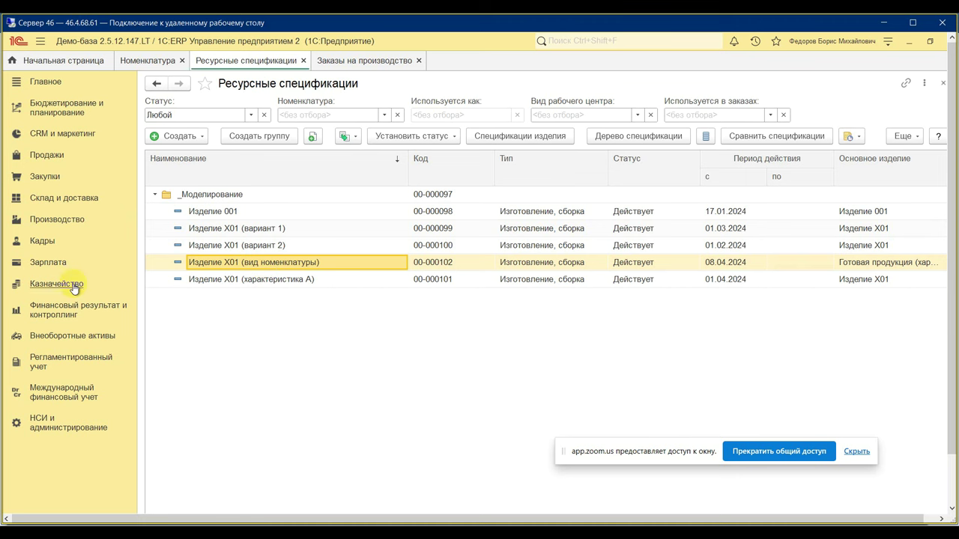
Create a new production order for organization Орион with _ПДО №1 as the dispatching department
click(68, 224)
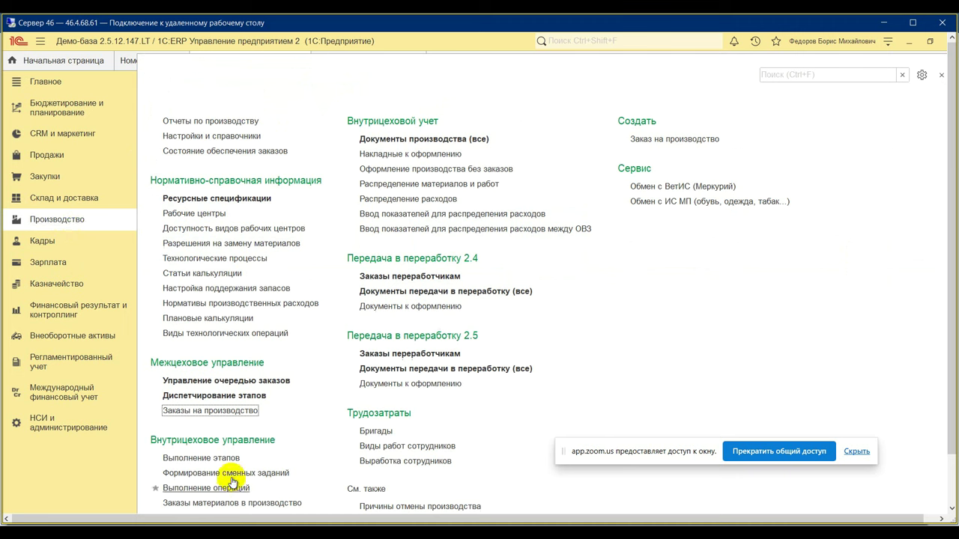
click(214, 412)
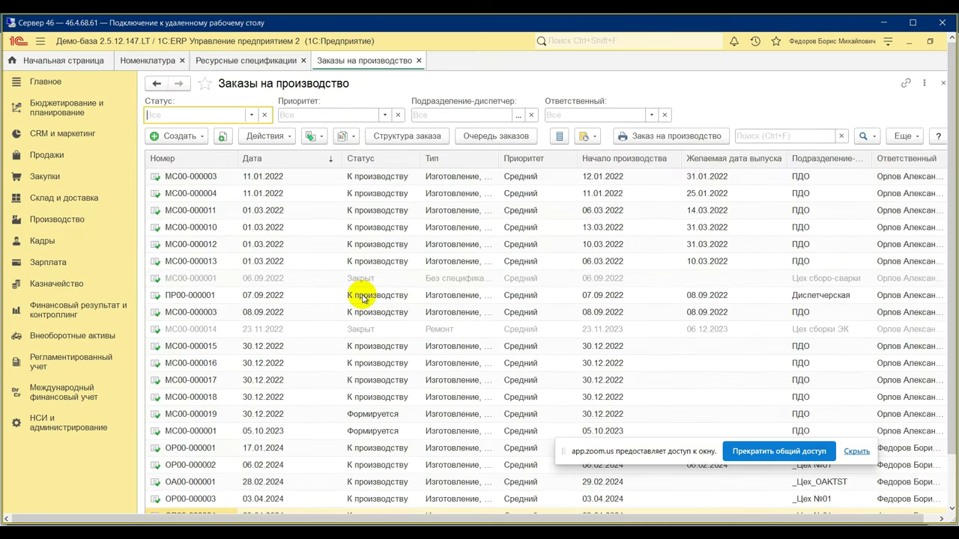
click(197, 136)
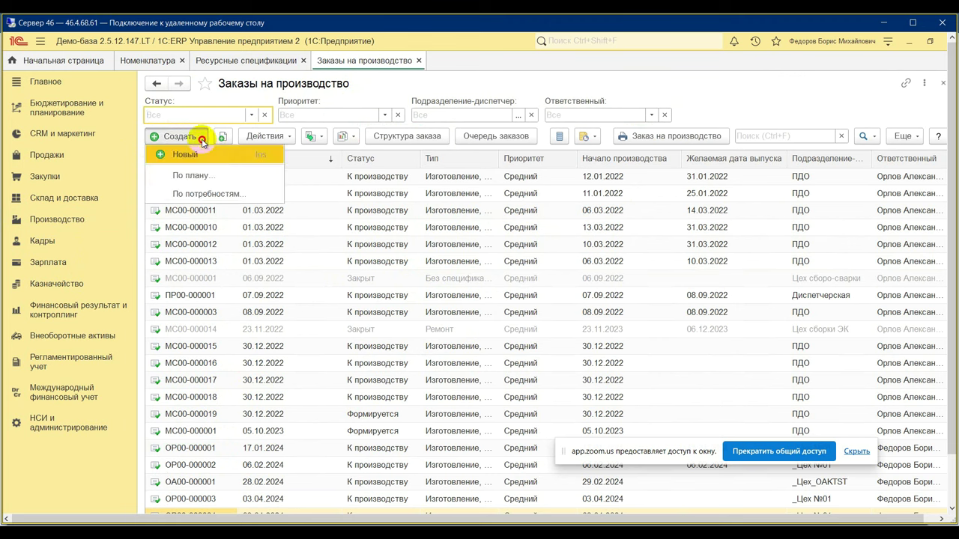
click(248, 155)
click(395, 216)
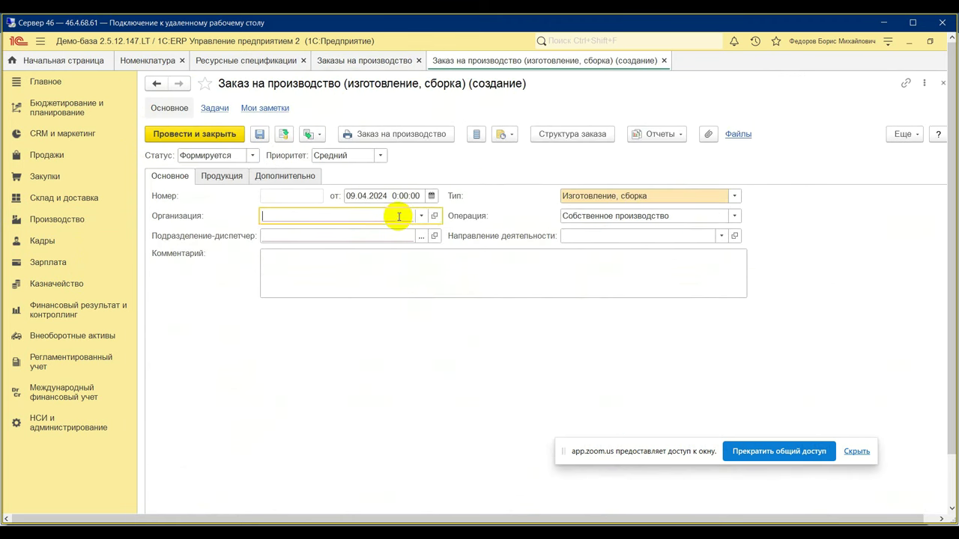
click(292, 369)
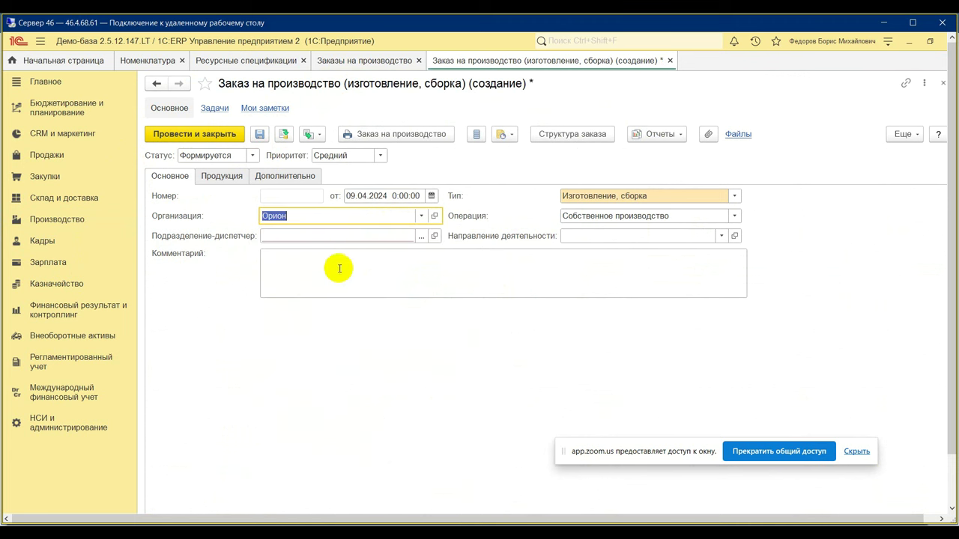
click(335, 235)
click(334, 255)
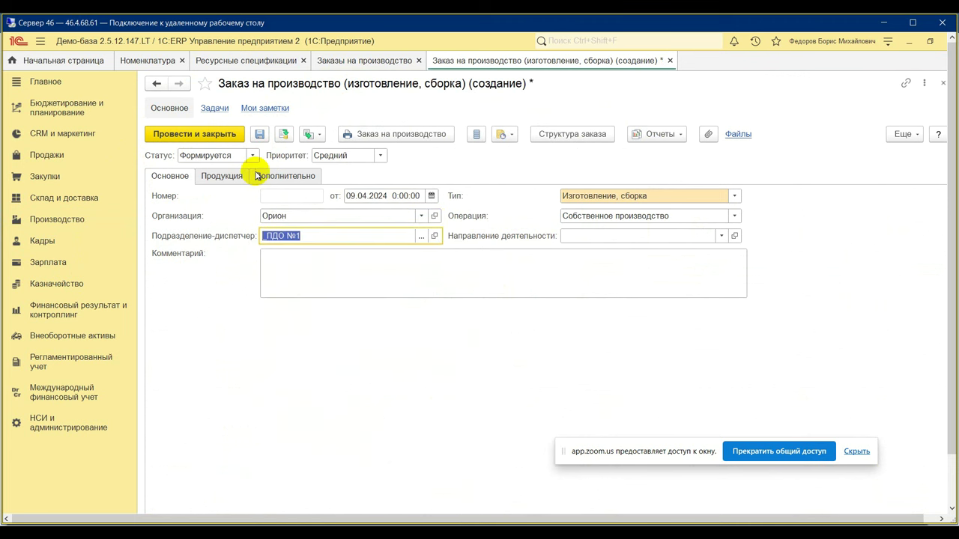
Add a product line for Изделие X01 with the characteristic Вариант А to the production order
click(221, 175)
click(177, 196)
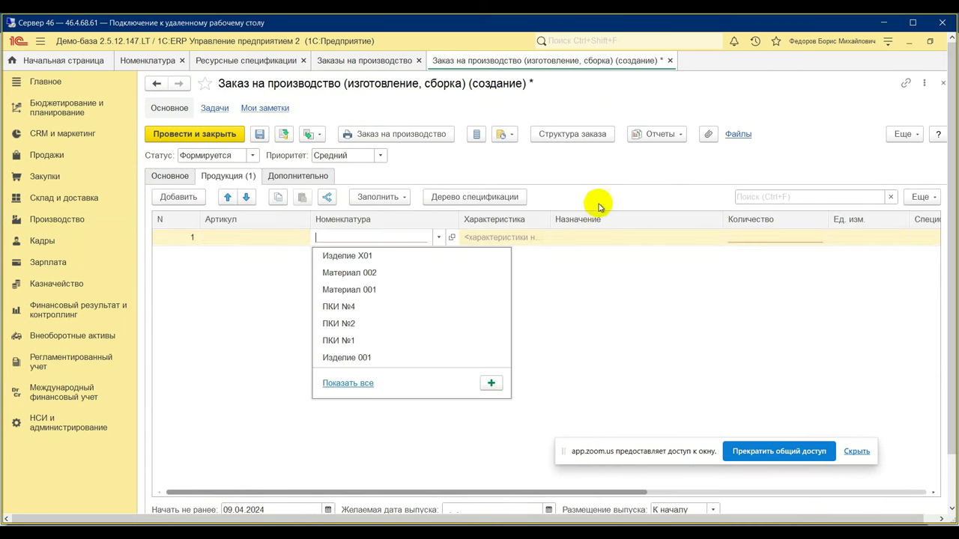
click(345, 272)
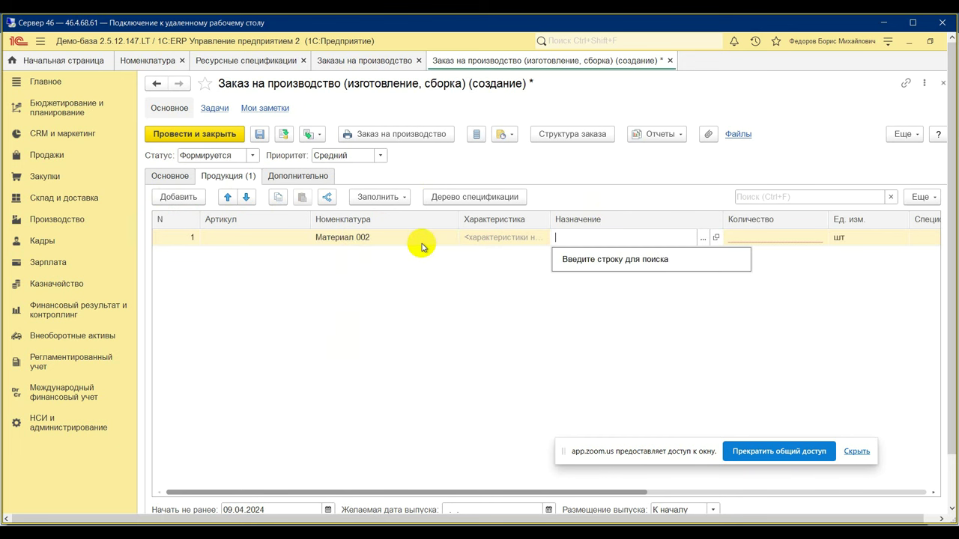
click(394, 237)
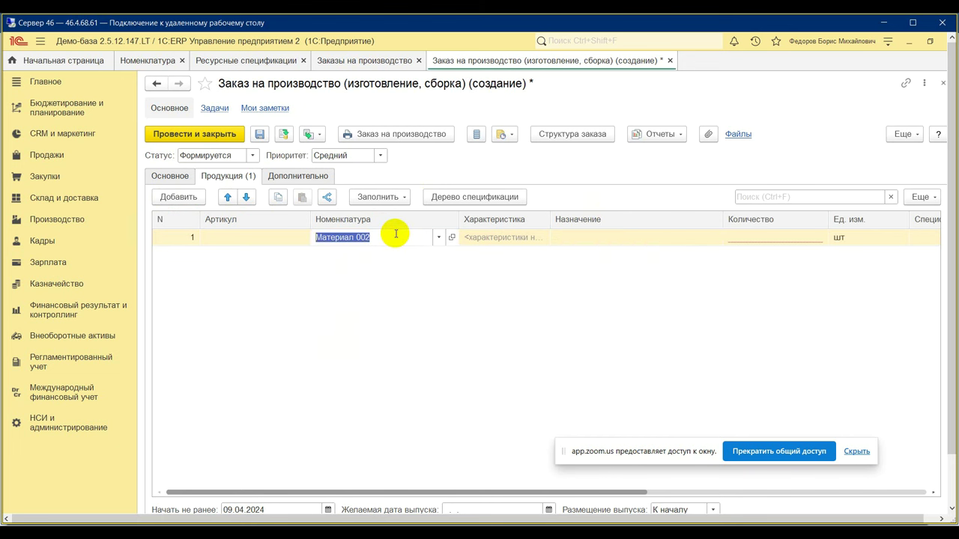
text(и)
click(381, 273)
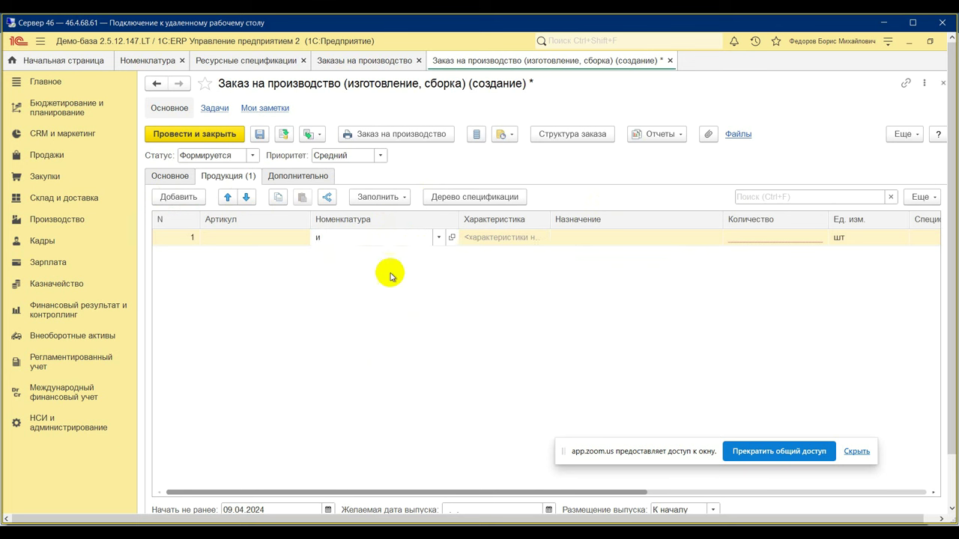
click(526, 243)
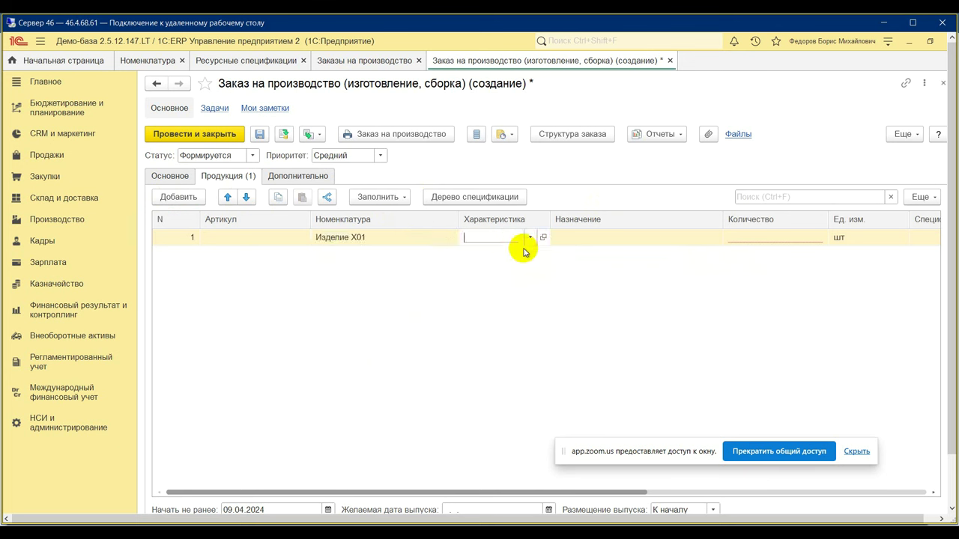
click(530, 237)
click(509, 259)
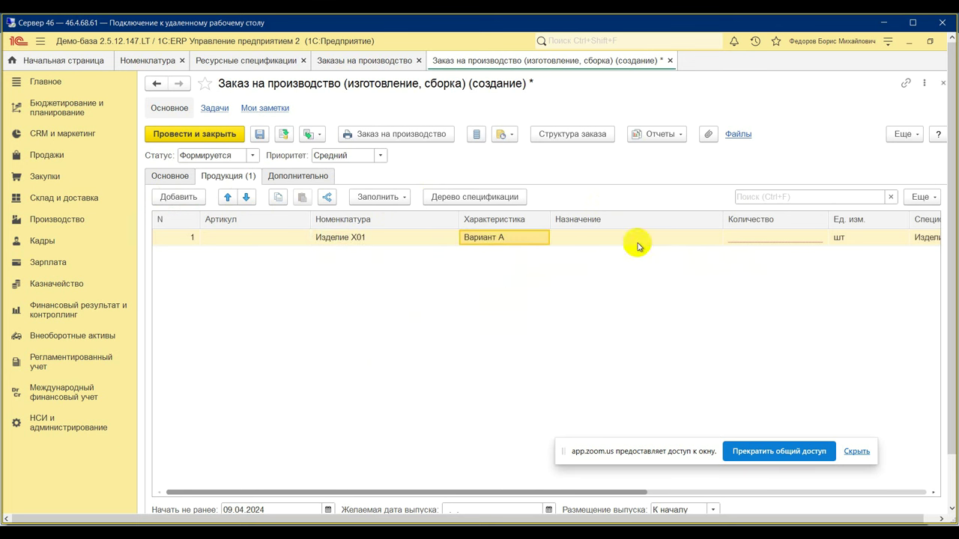
Examine the specification chosen for the order line and the available alternatives with their start dates, and close the order without saving
drag(428, 492, 608, 500)
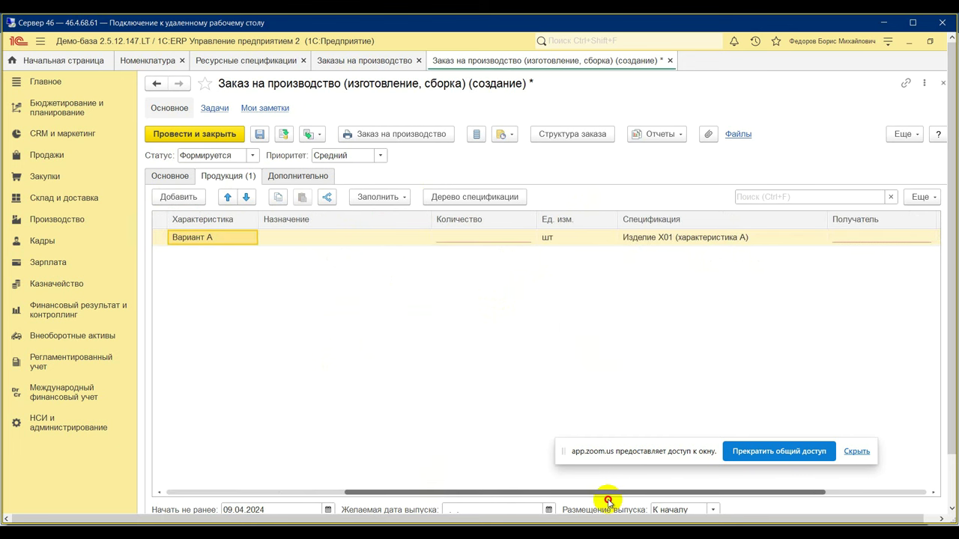
click(677, 238)
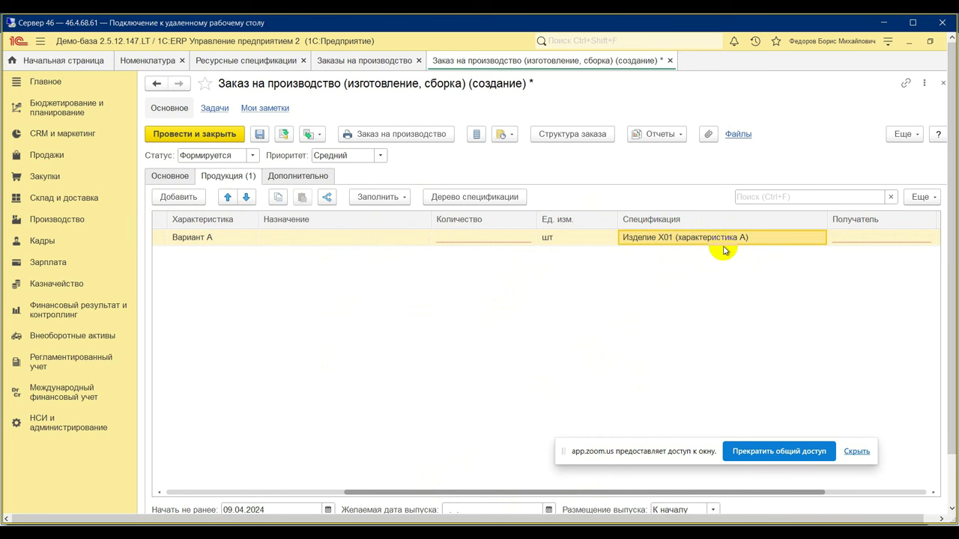
click(796, 240)
click(810, 239)
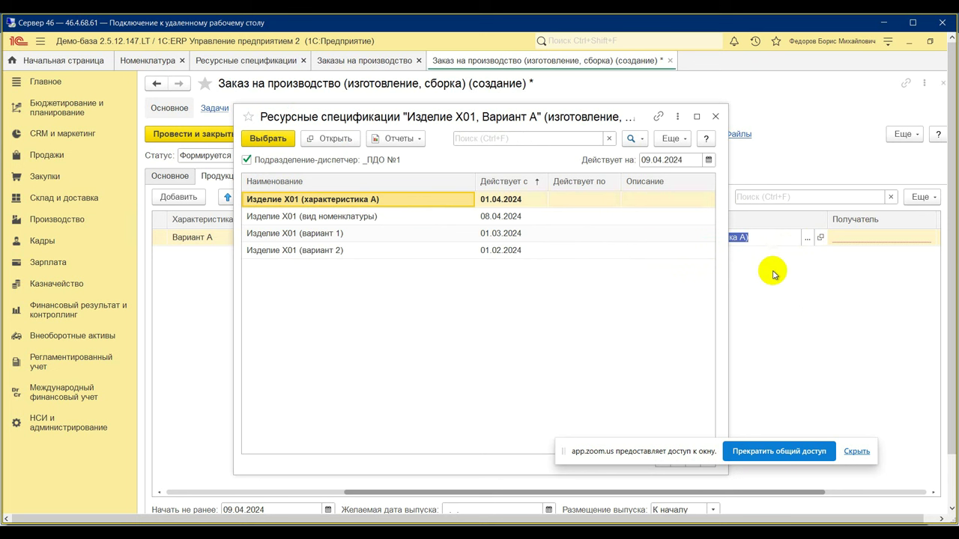
click(375, 221)
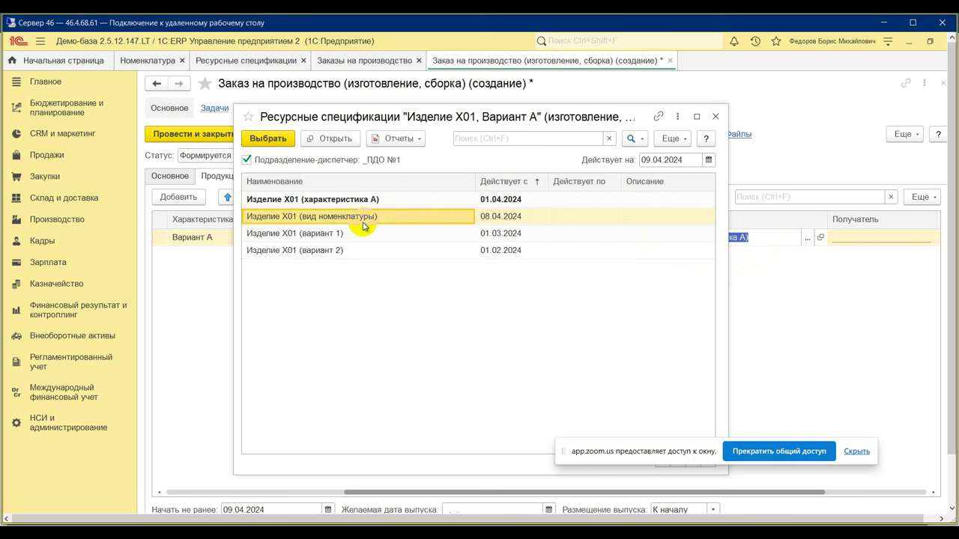
click(498, 218)
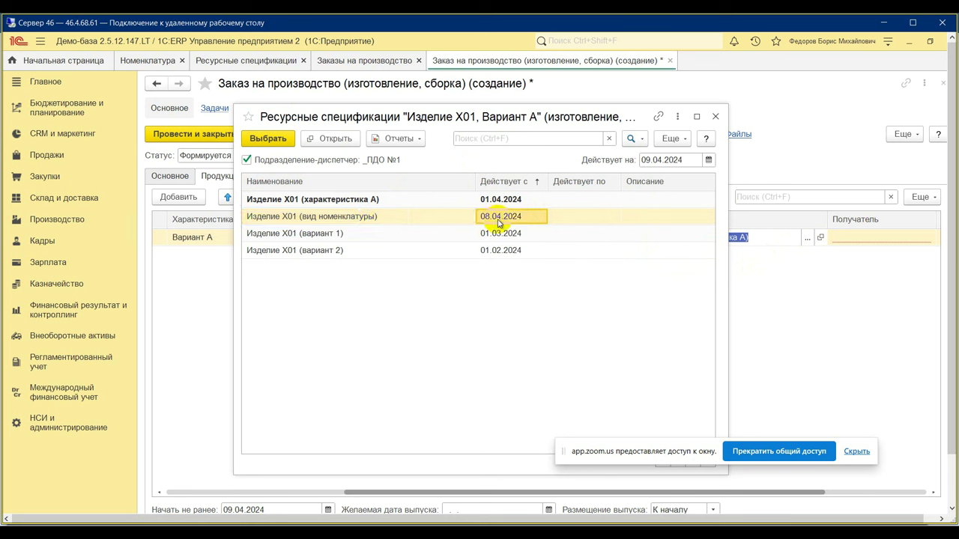
click(314, 220)
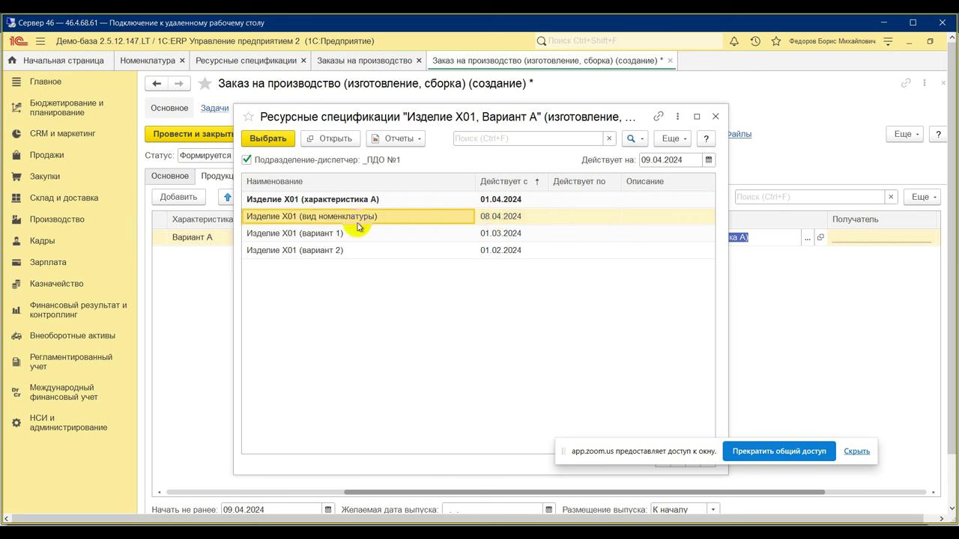
click(501, 220)
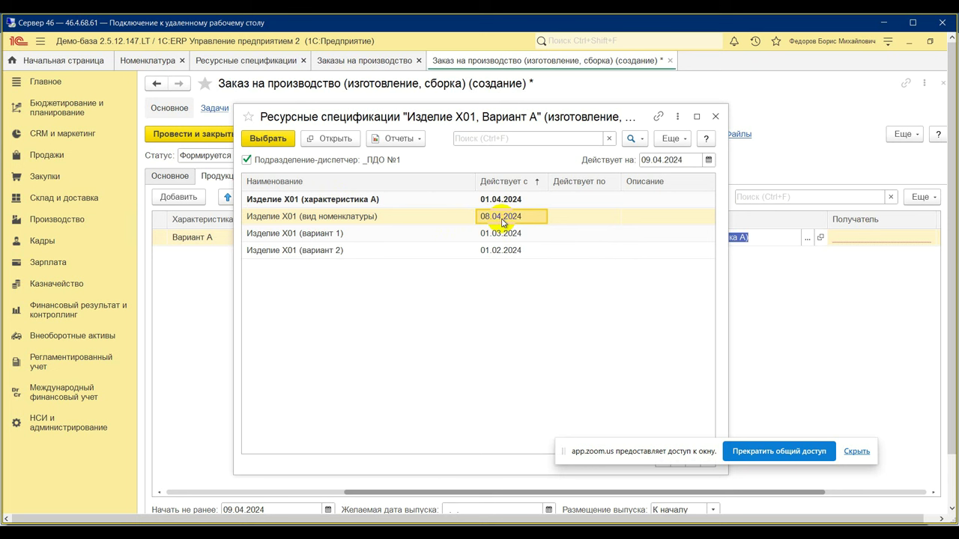
click(307, 222)
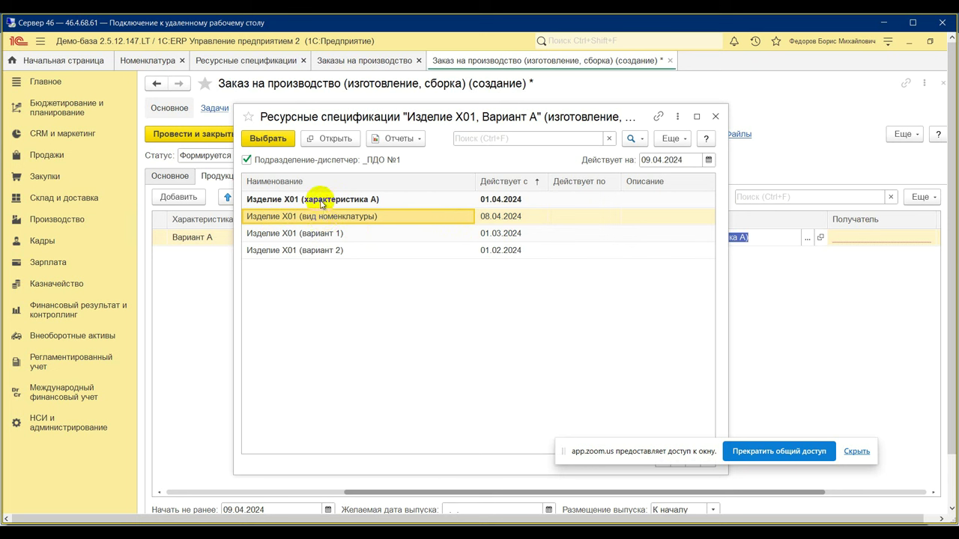
click(716, 118)
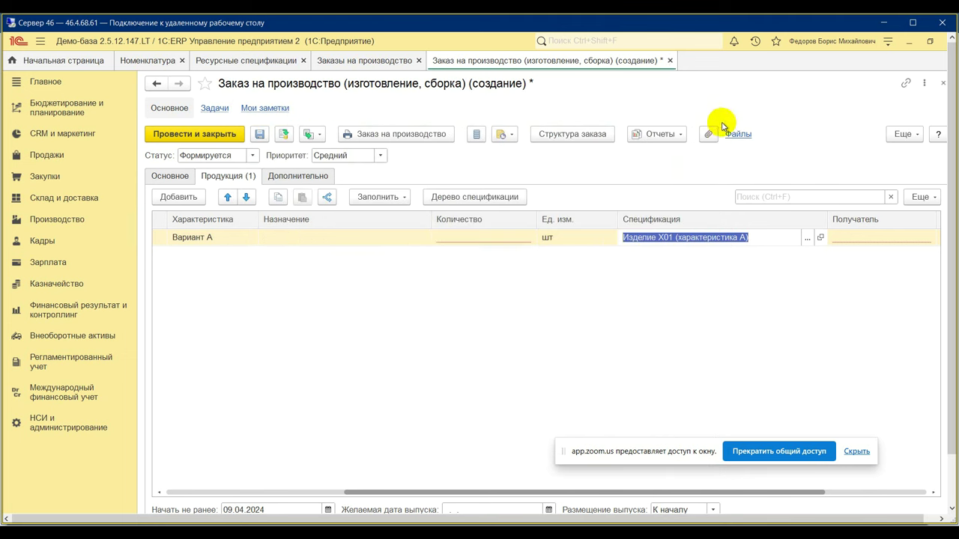
click(671, 61)
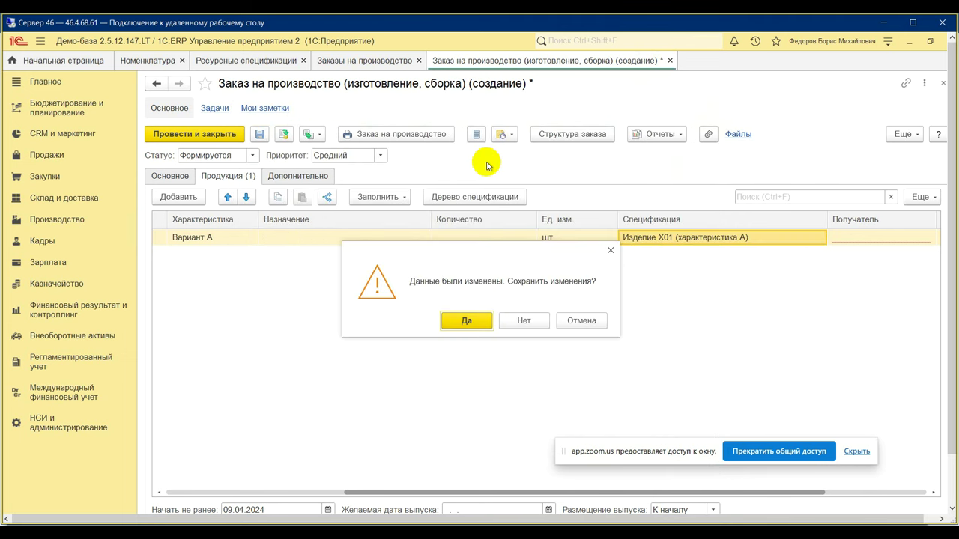
click(516, 321)
Set the start date of the resource specification Изделие X01 (вариант 1) to 05.04.2024, and save and close it
click(248, 60)
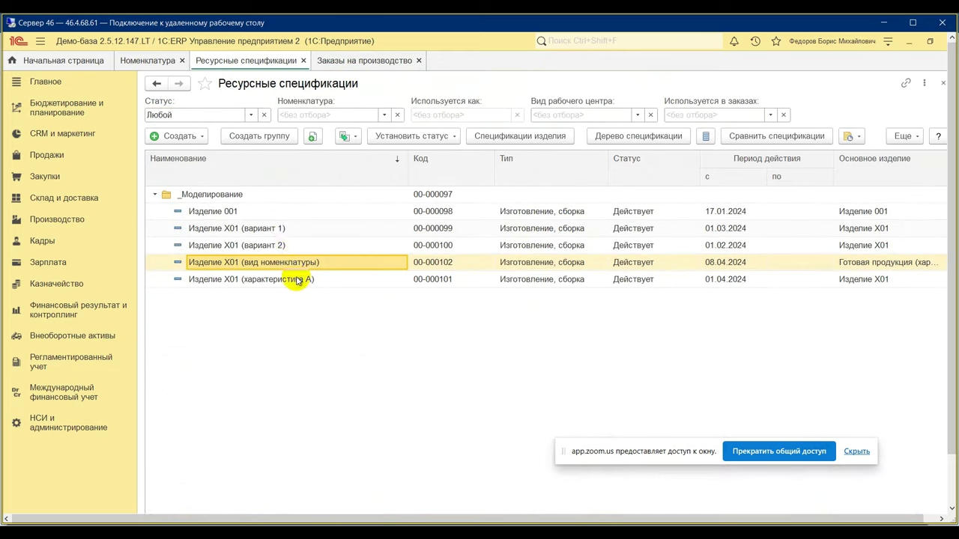
double_click(280, 229)
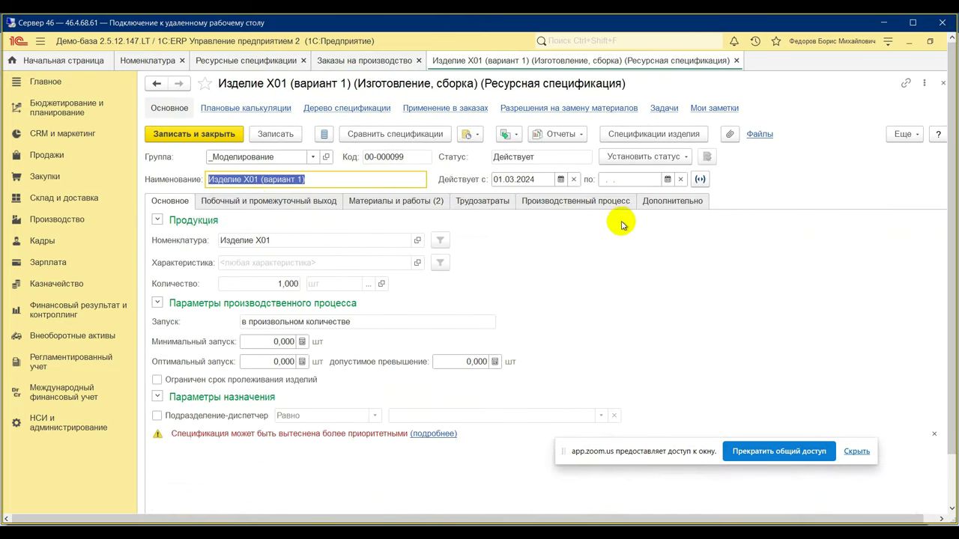
click(560, 180)
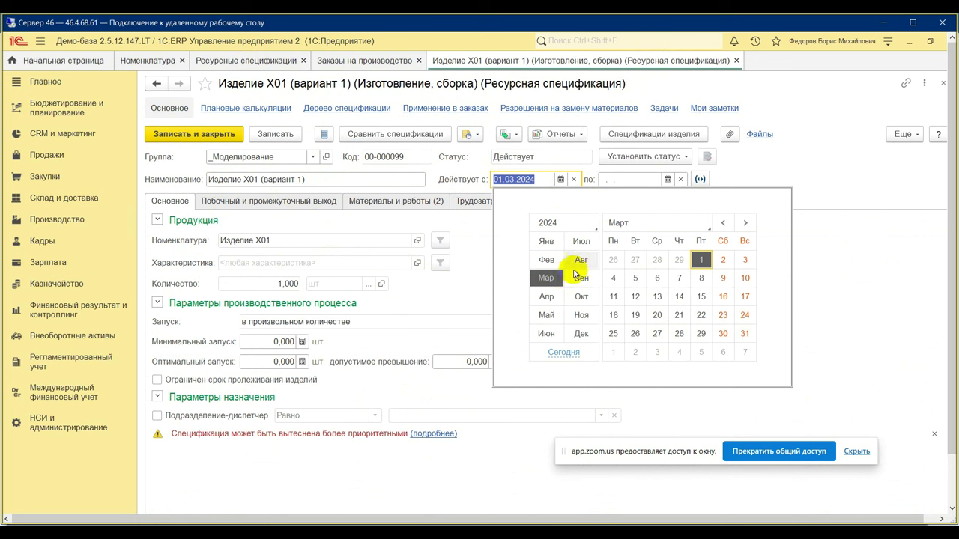
click(546, 299)
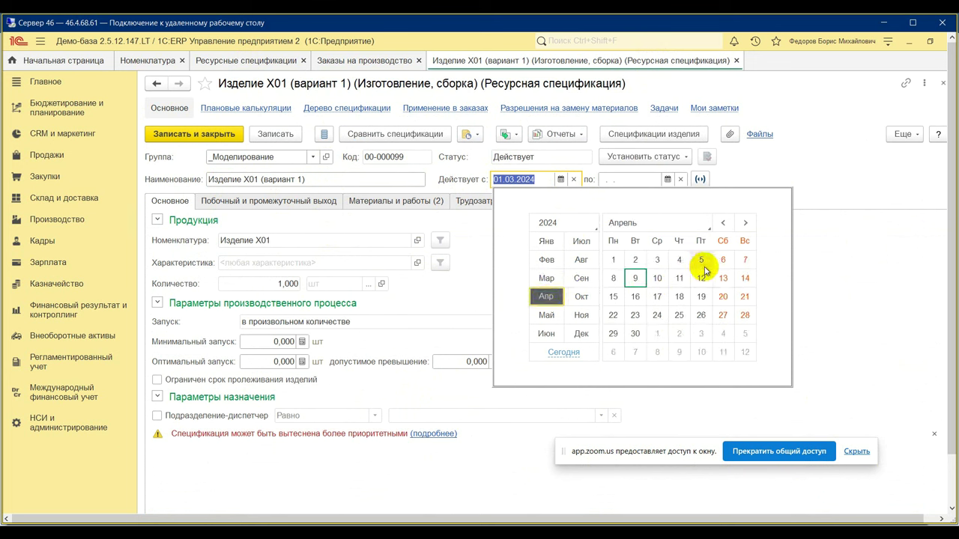
click(702, 261)
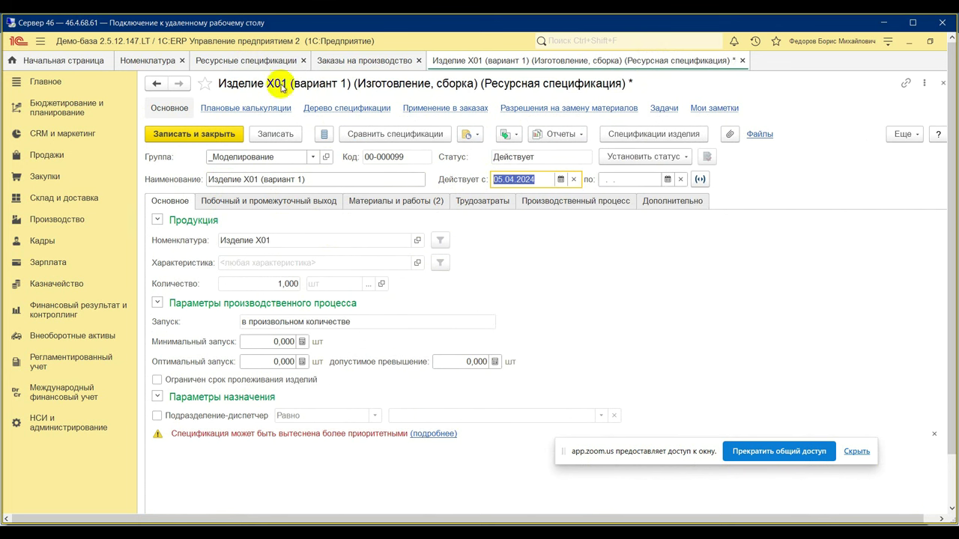
click(193, 134)
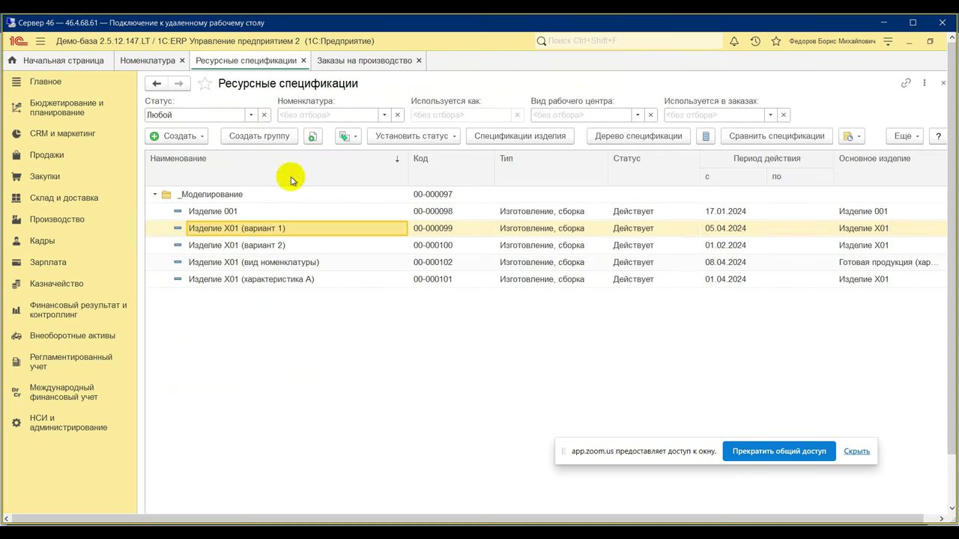
Create another production order with organization Орион and dispatching department _ПДО №1
click(341, 64)
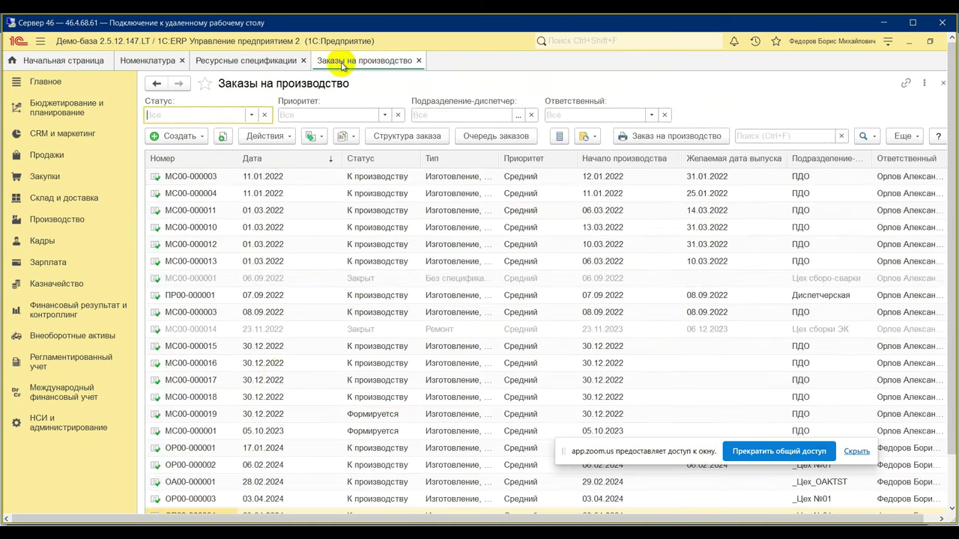
click(188, 133)
click(227, 155)
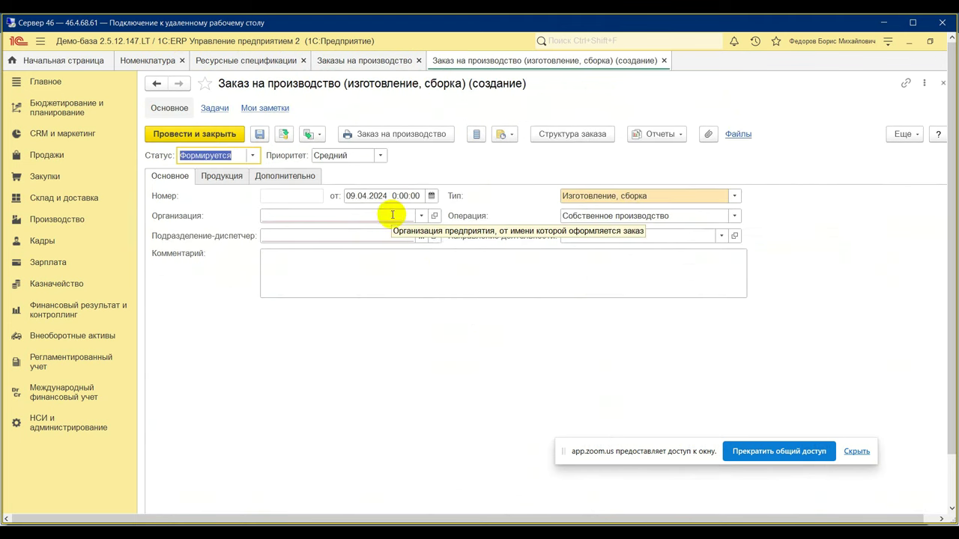
click(421, 215)
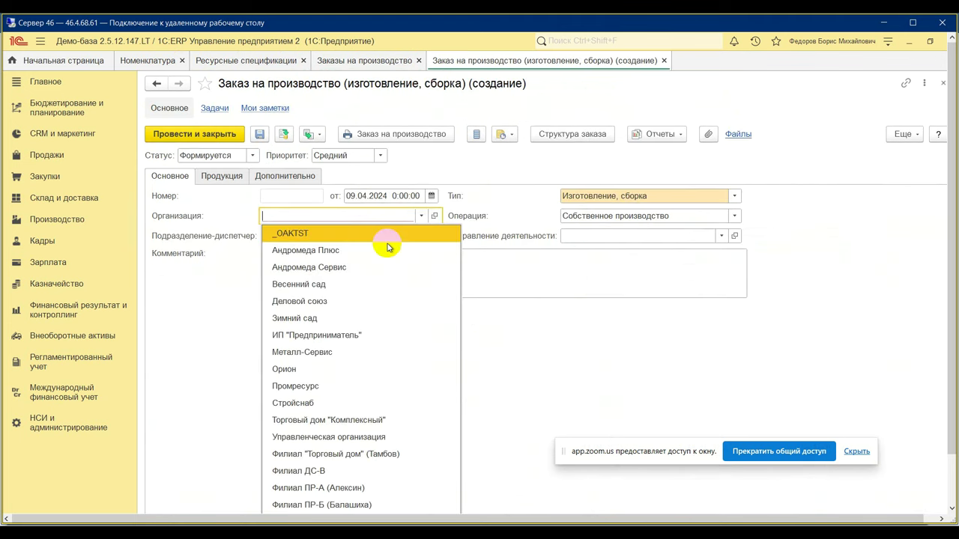
click(318, 371)
click(289, 238)
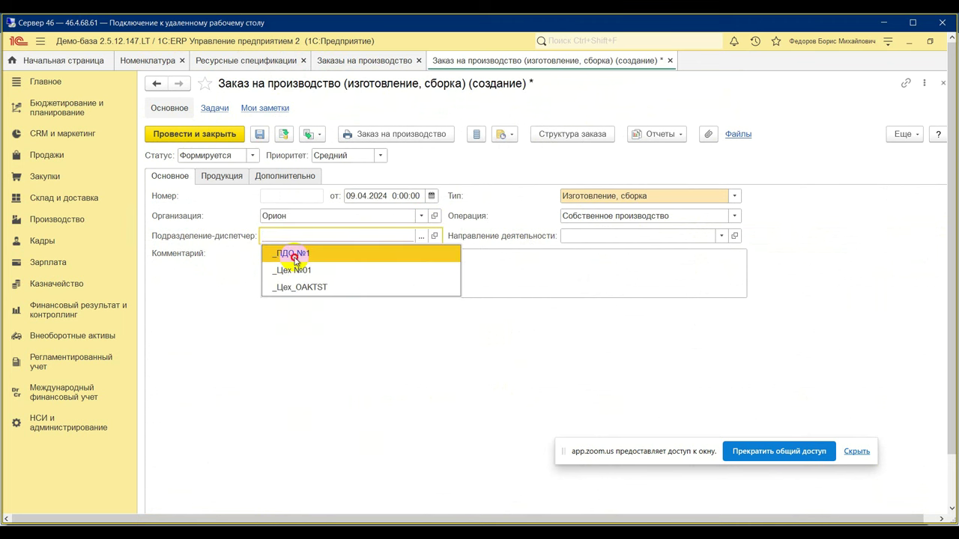
click(289, 249)
Add a product line for Изделие X01 with the characteristic Вариант А to the new order with dispatching department _ПДО №1
click(223, 176)
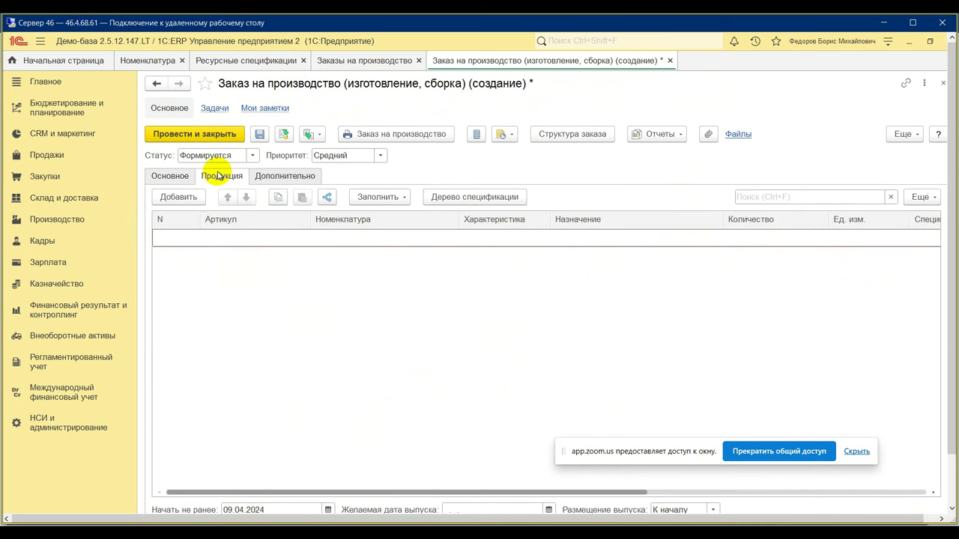
click(201, 198)
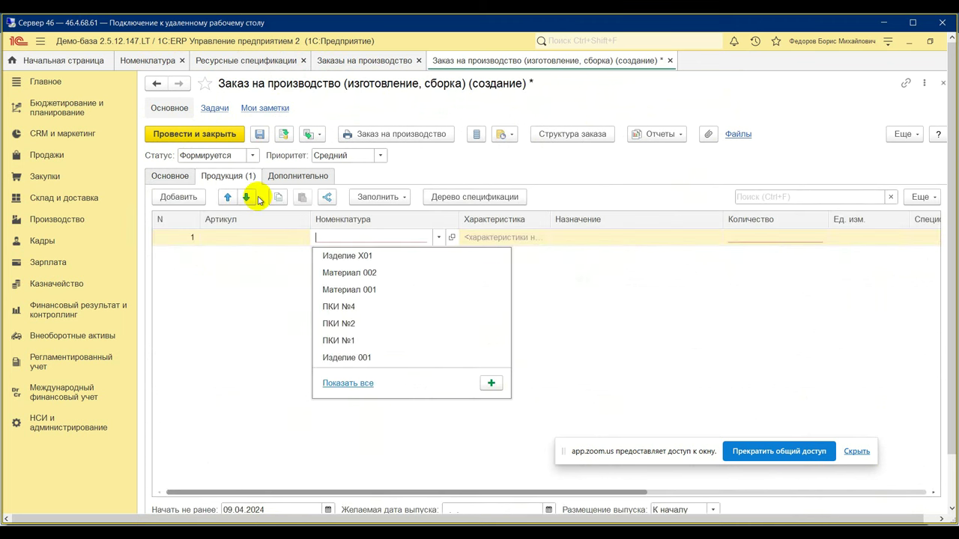
click(362, 263)
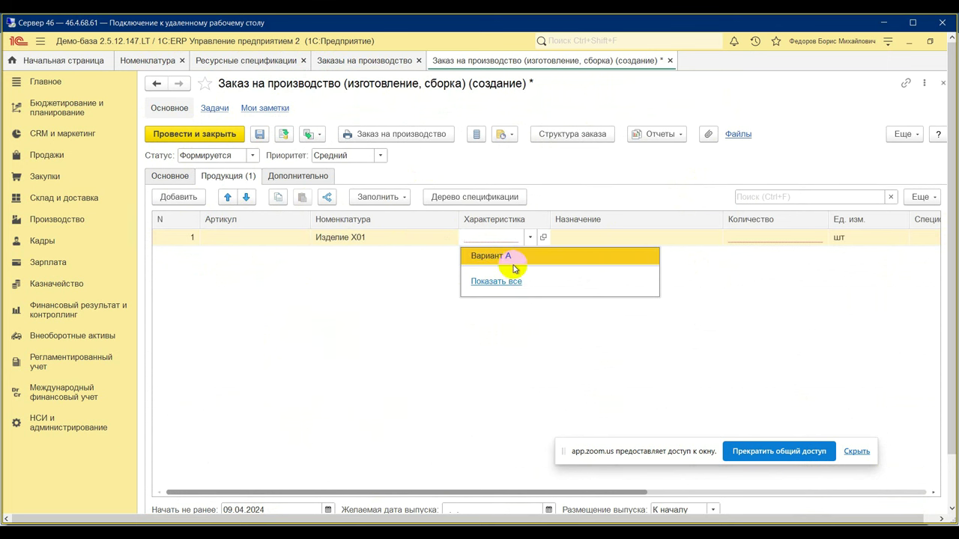
click(512, 259)
click(507, 331)
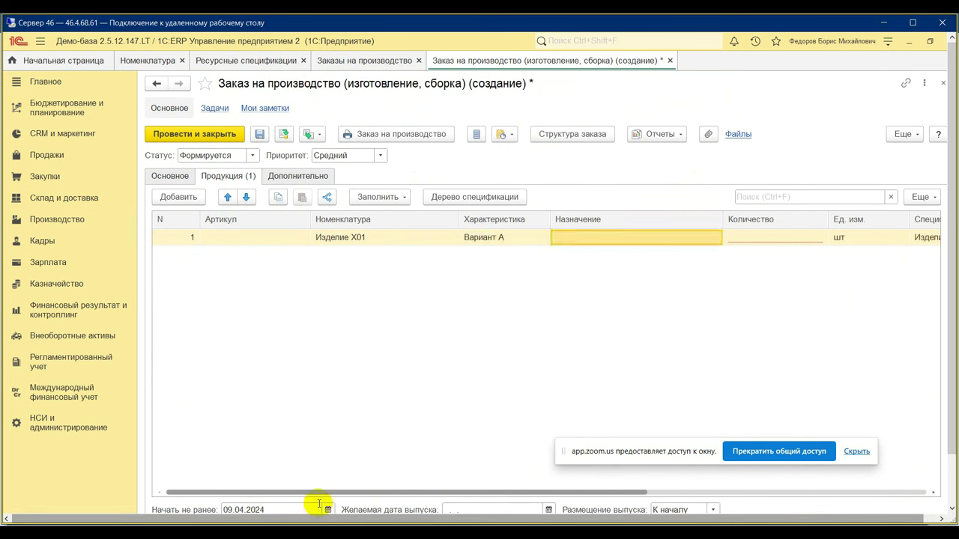
Compare the specification chosen for the order line with the other available specifications and their start dates, and close the order without saving
drag(326, 492, 605, 492)
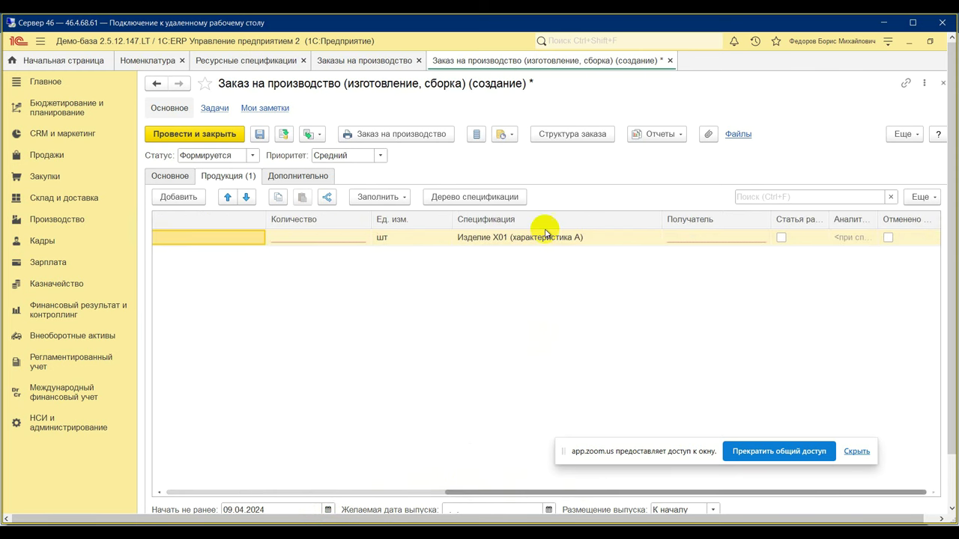
click(610, 240)
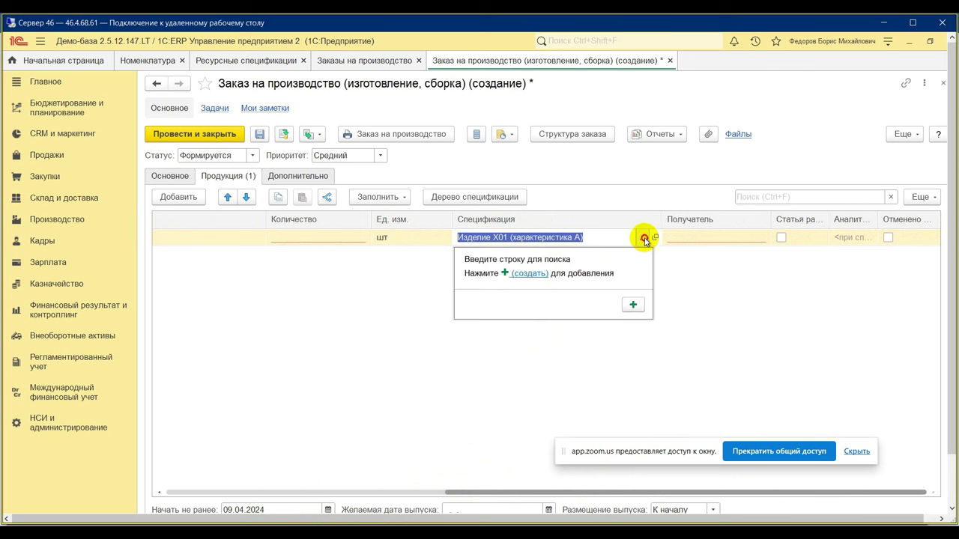
click(641, 235)
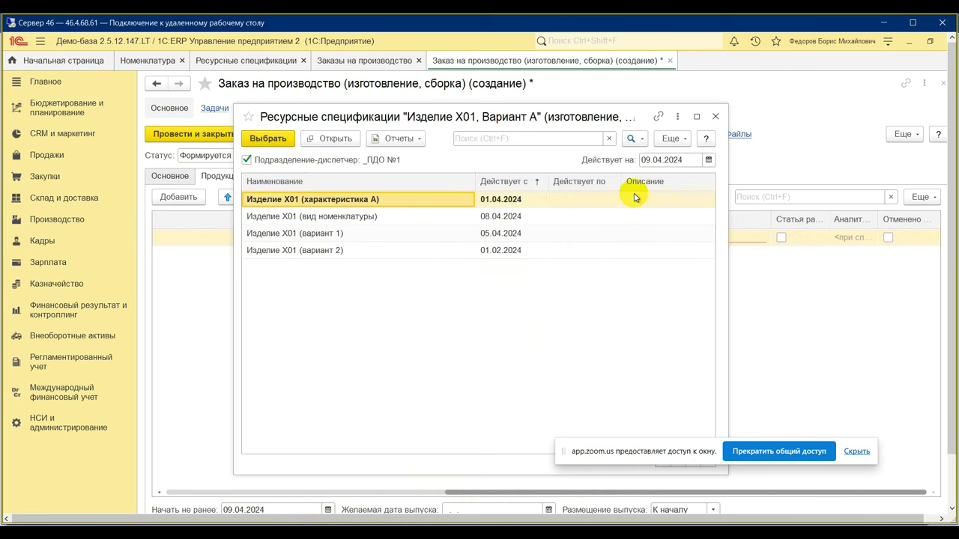
click(494, 216)
click(327, 217)
click(322, 235)
click(314, 218)
click(317, 235)
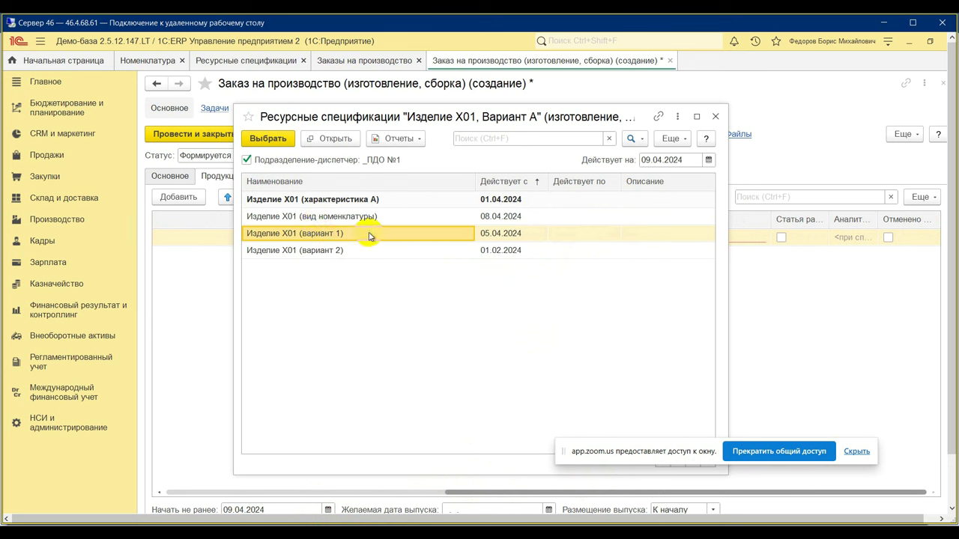
click(332, 203)
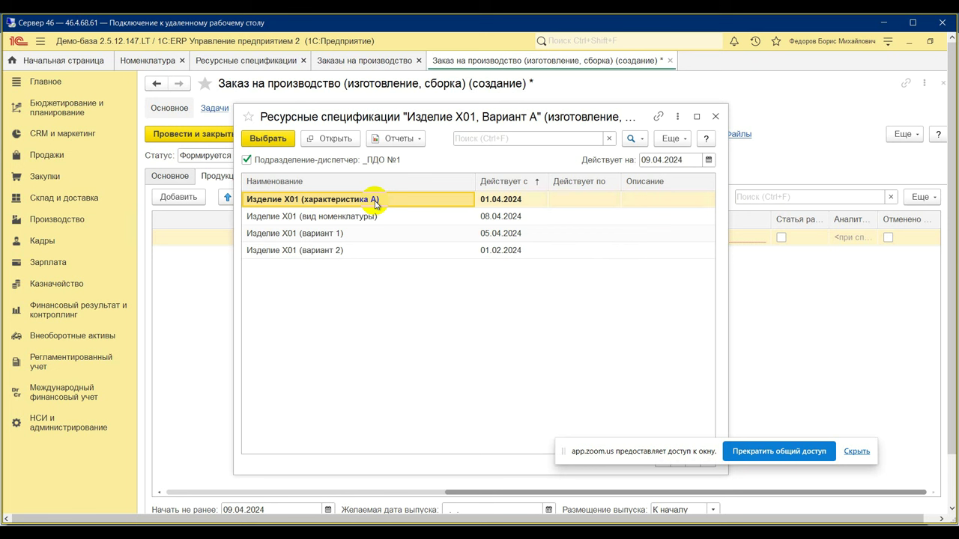
click(715, 117)
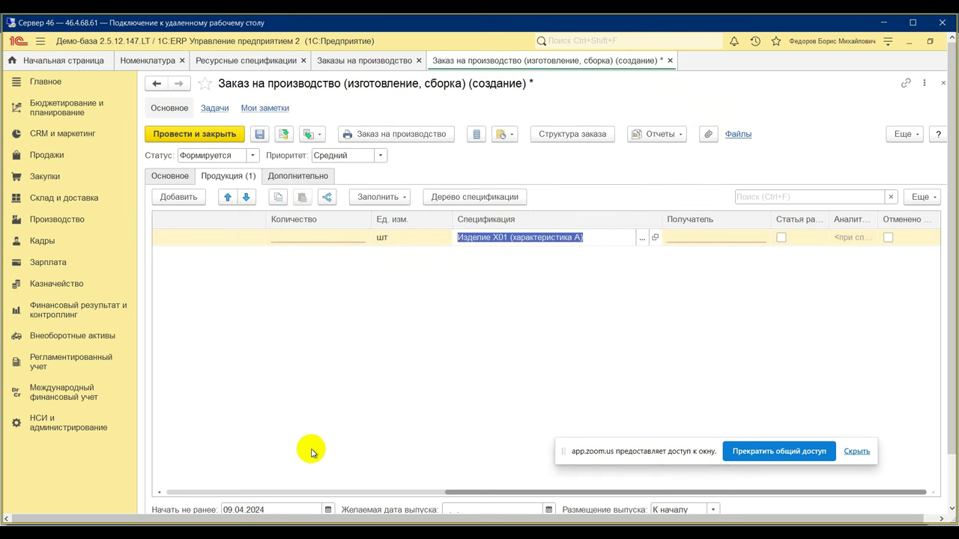
drag(453, 491, 247, 484)
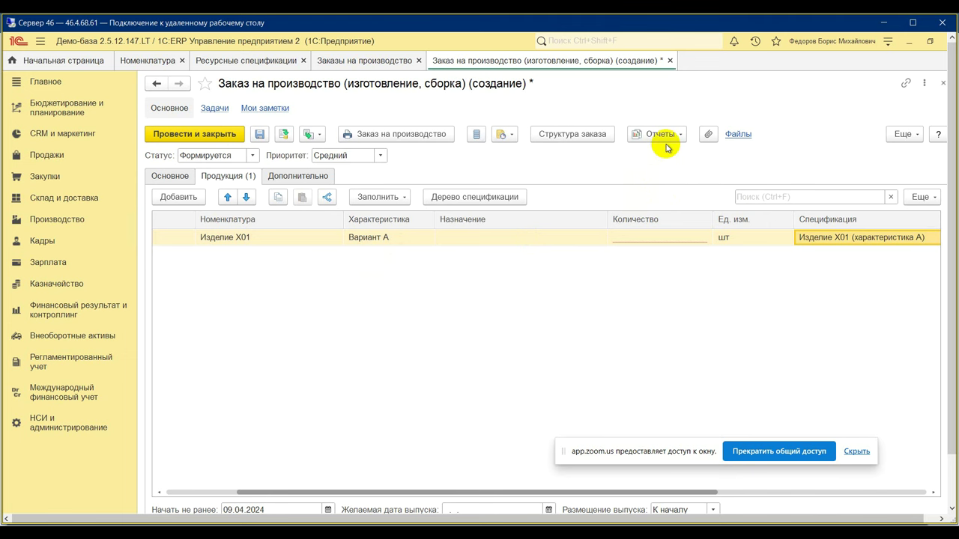
click(670, 60)
click(515, 322)
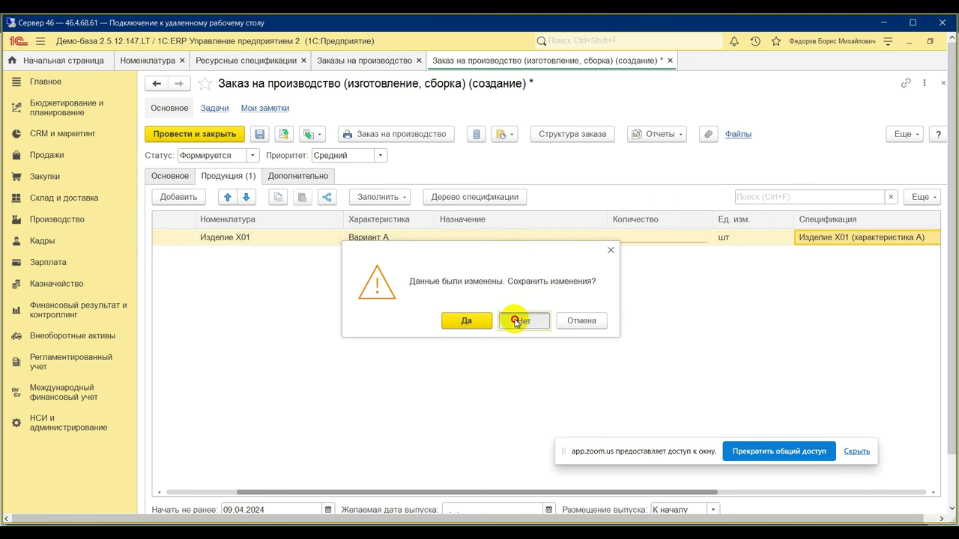
Open the resource specification Изделие X01 (вариант 1) from the specification list
click(259, 59)
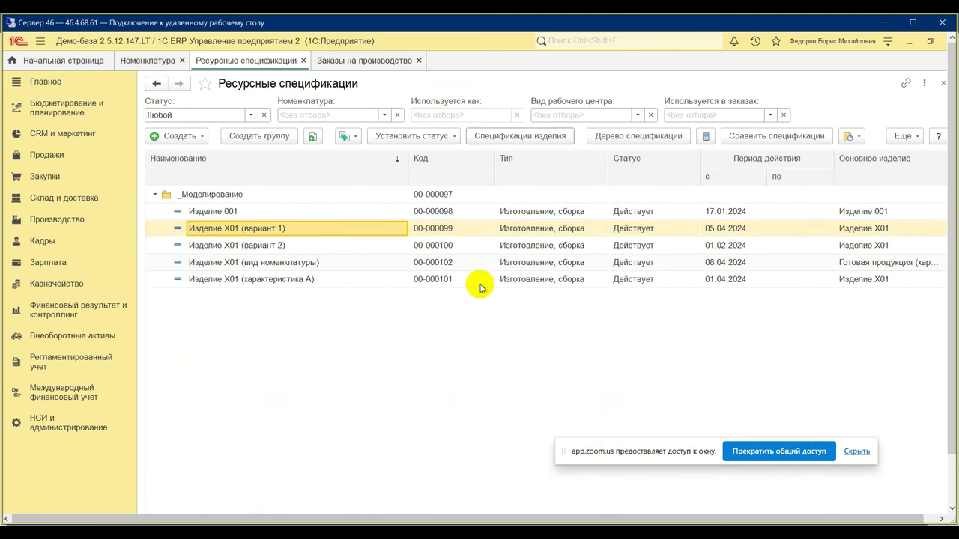
double_click(282, 234)
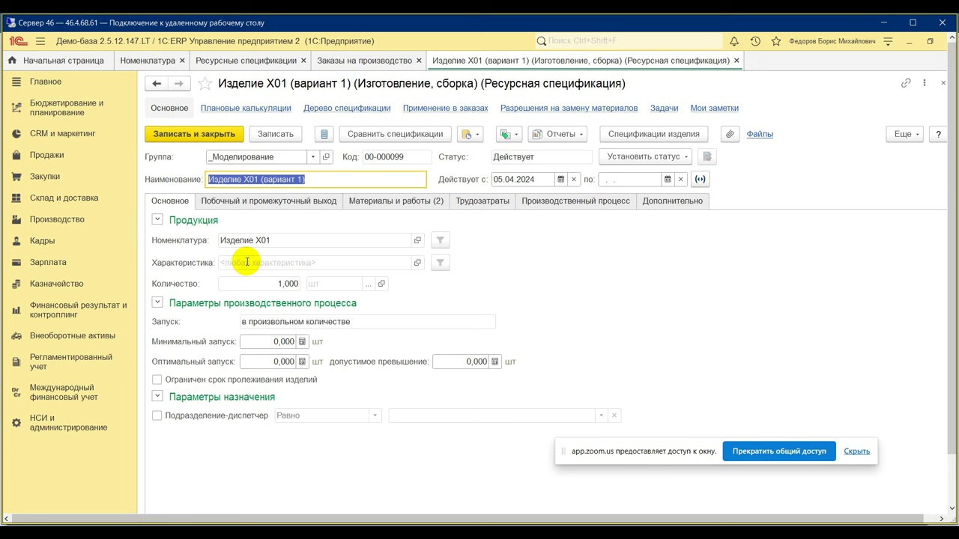
Switch to the Zoom meeting, read the participants' questions in the conference chat, and return to the resource specification in 1C:ERP
key(alt+Tab)
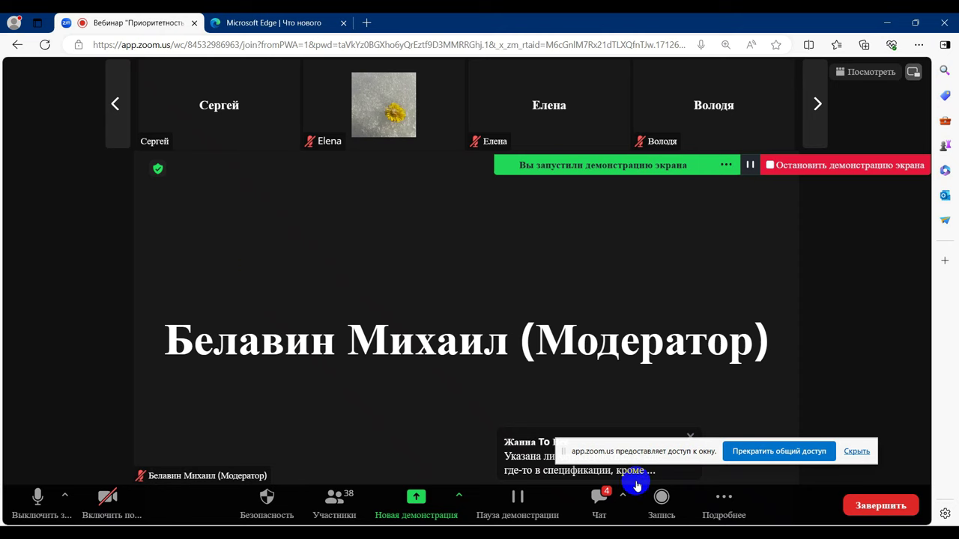
click(608, 502)
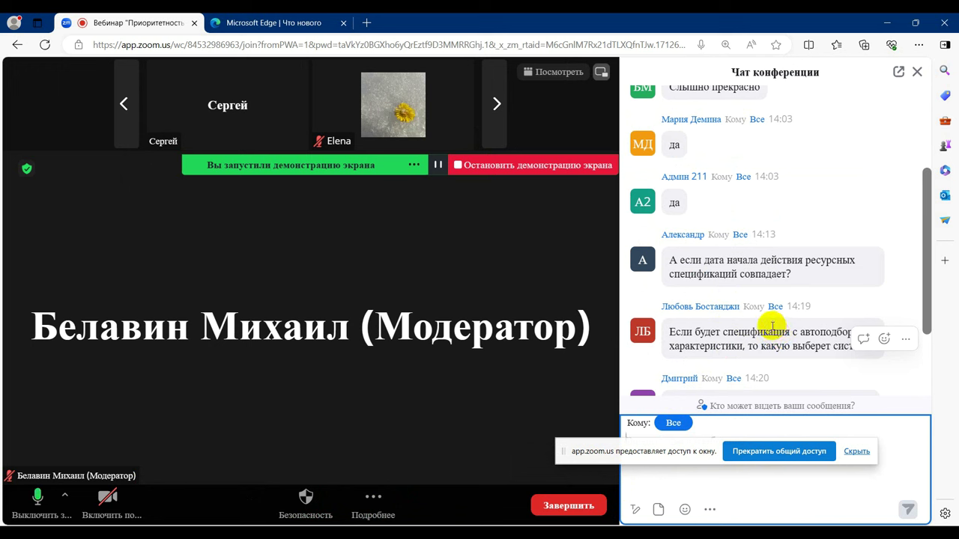
scroll(772, 326, down, 3)
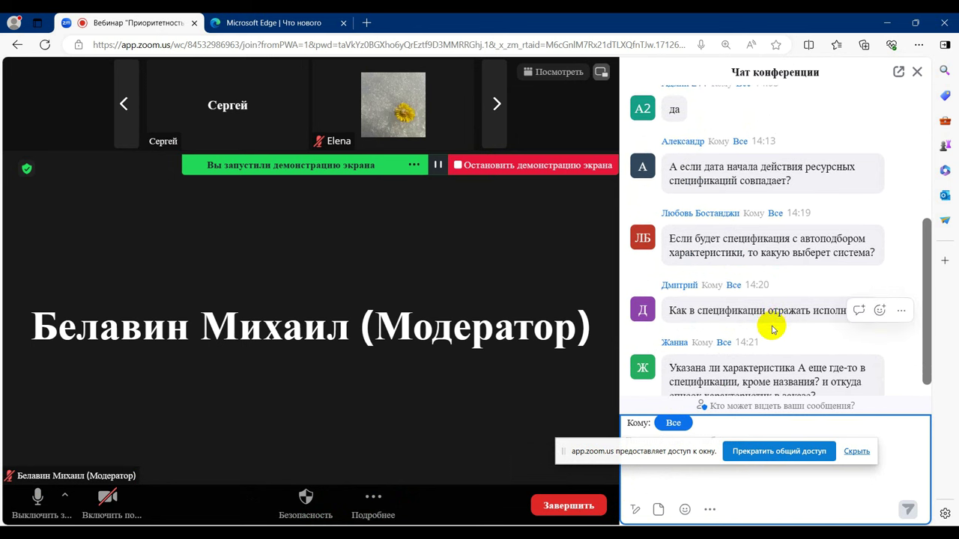
scroll(770, 305, down, 1)
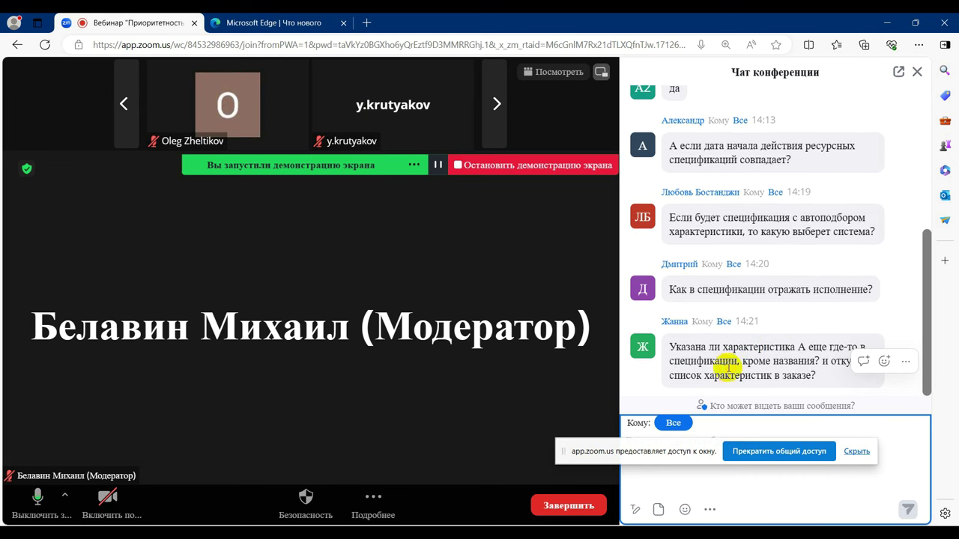
key(alt+Tab)
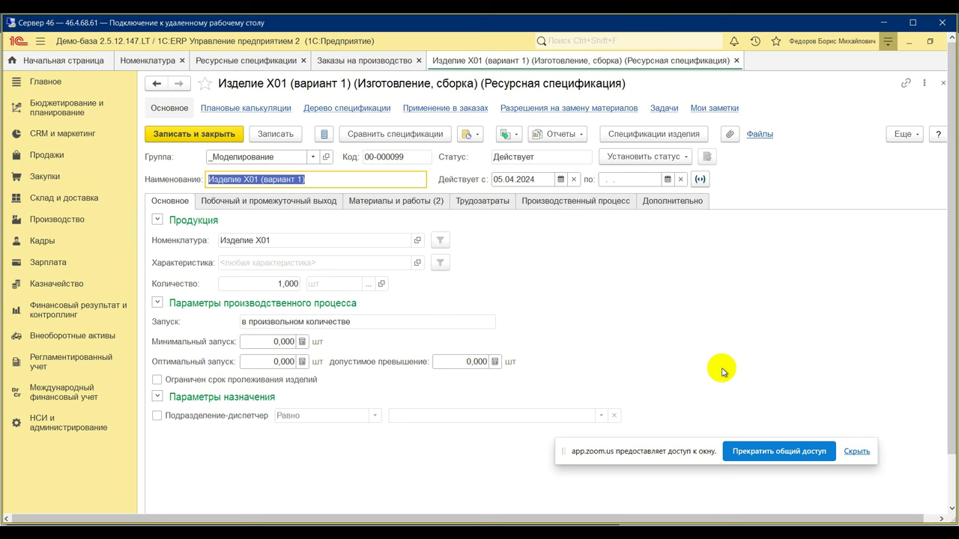
Examine the specification assignment parameters and those available to add in the production administration settings, and close them without saving
click(38, 432)
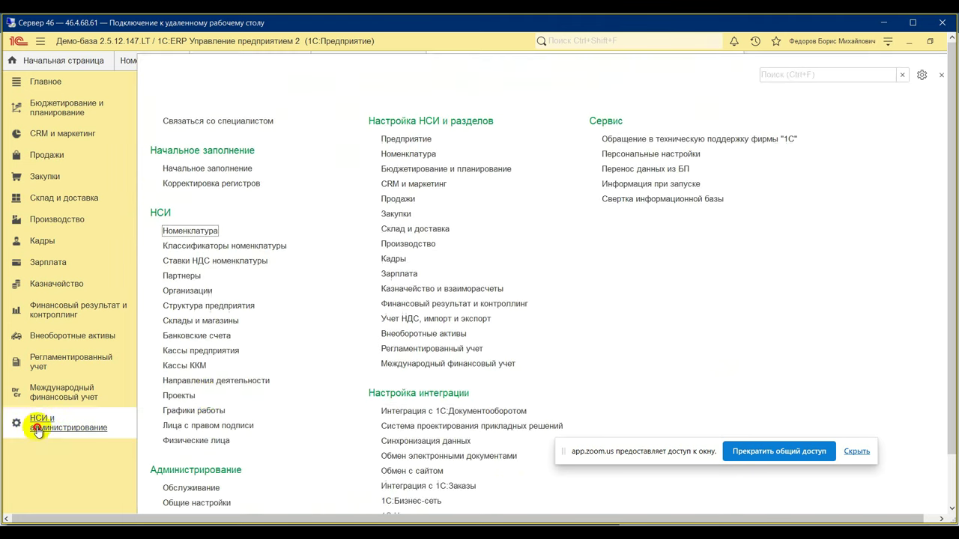
click(423, 244)
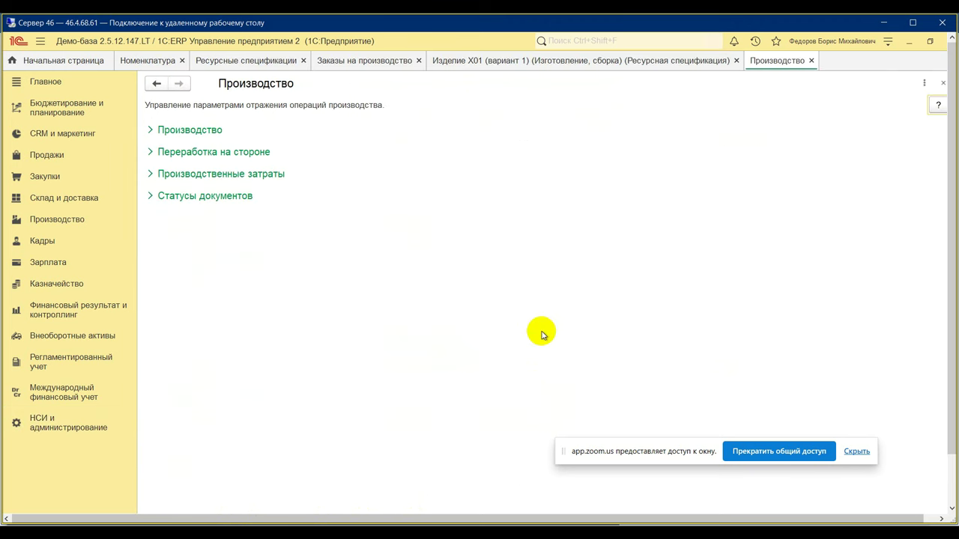
click(149, 131)
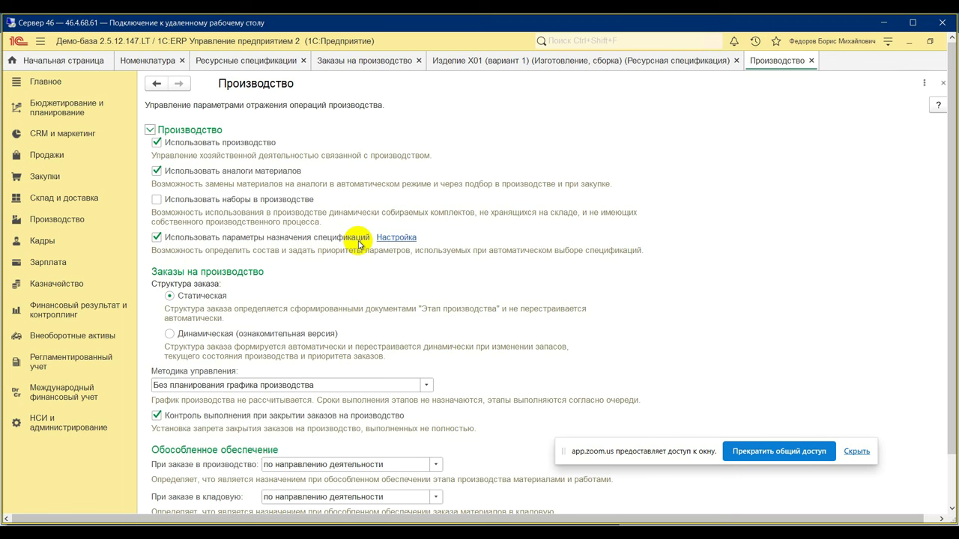
click(396, 237)
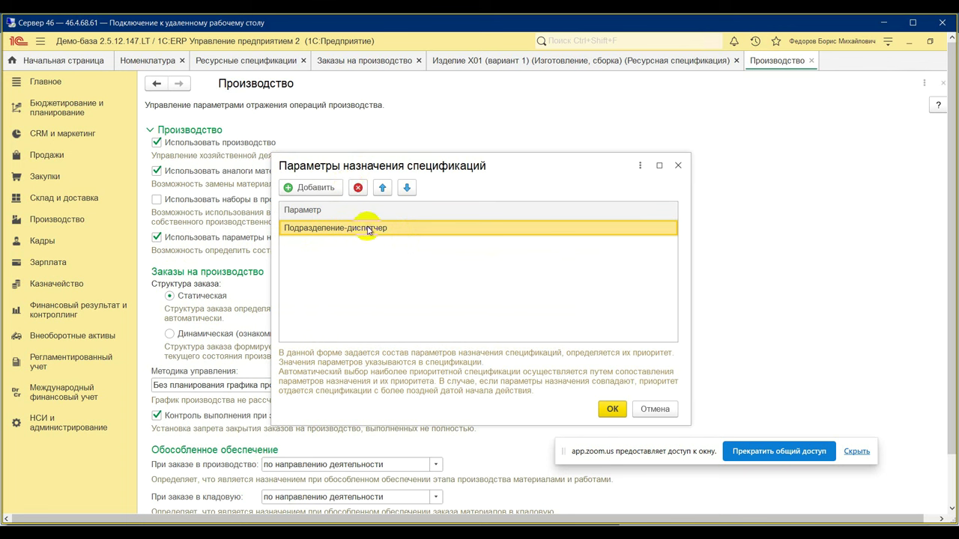
click(313, 187)
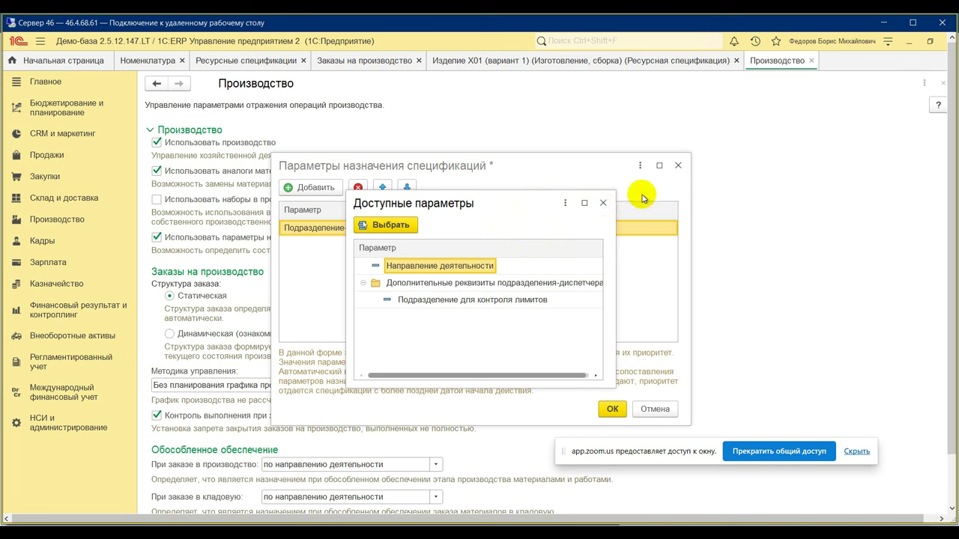
click(603, 202)
click(678, 164)
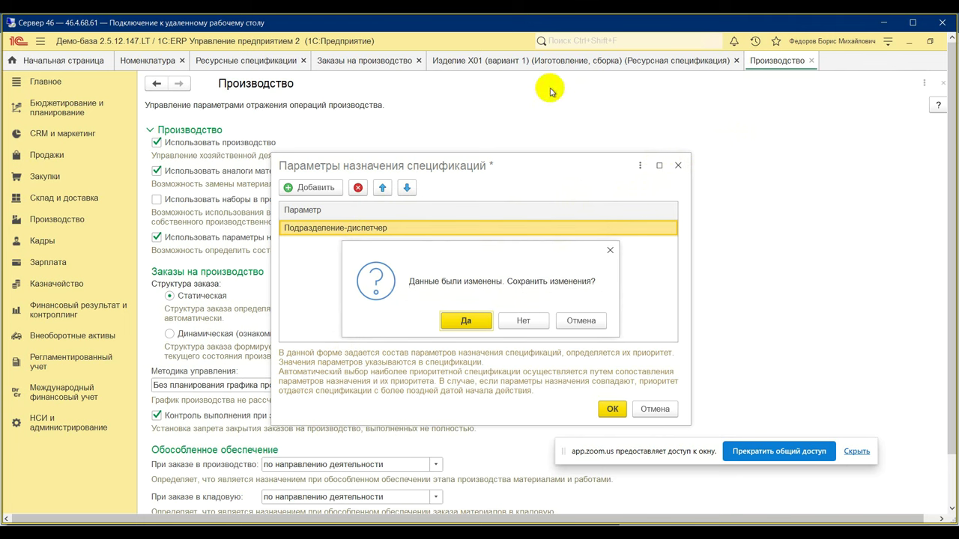
click(526, 316)
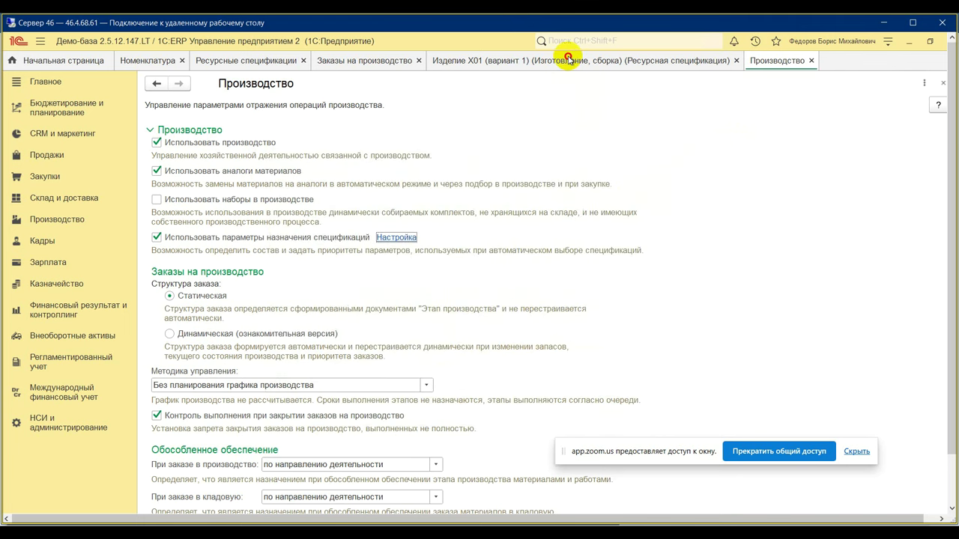
Enable the dispatching department assignment parameter for the specification Изделие X01 (вариант 1) and set it equal to _ПДО №2
click(585, 60)
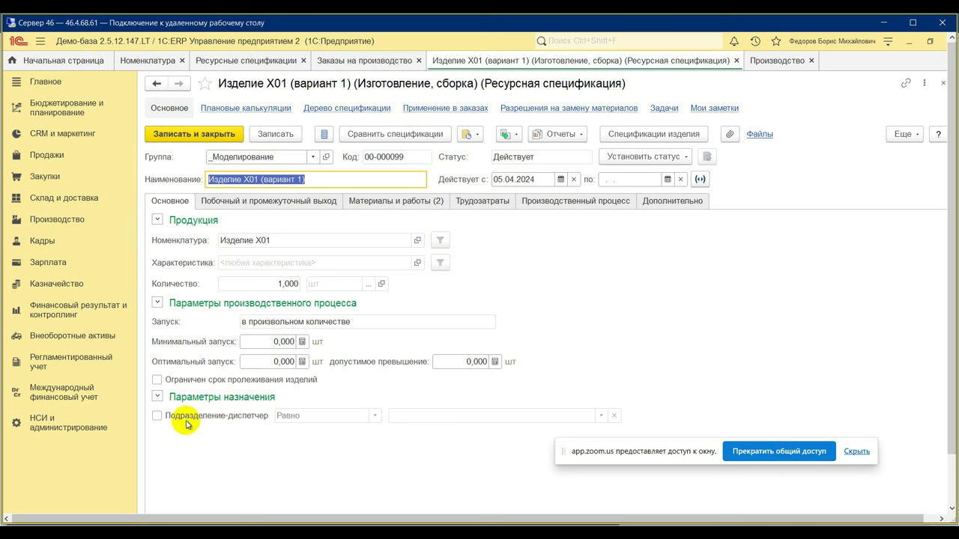
click(157, 415)
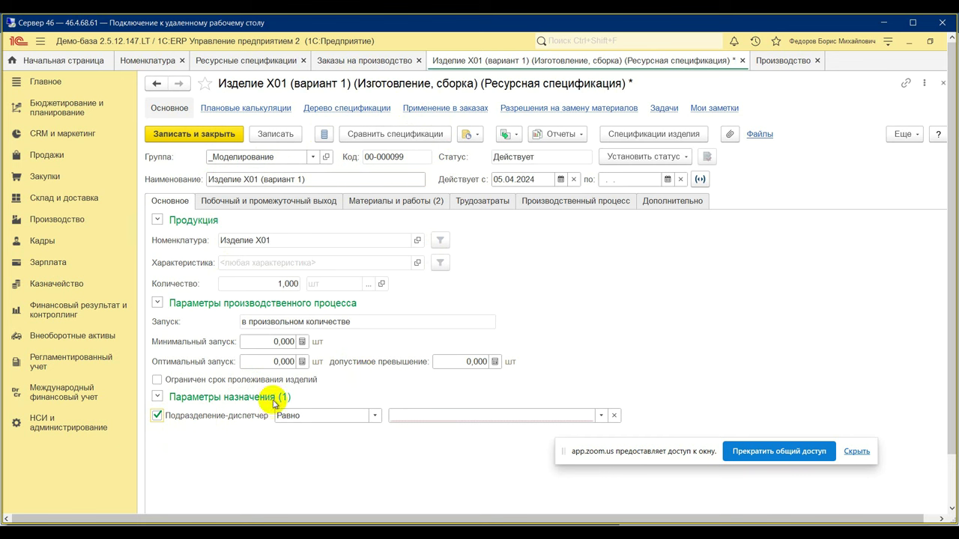
click(471, 415)
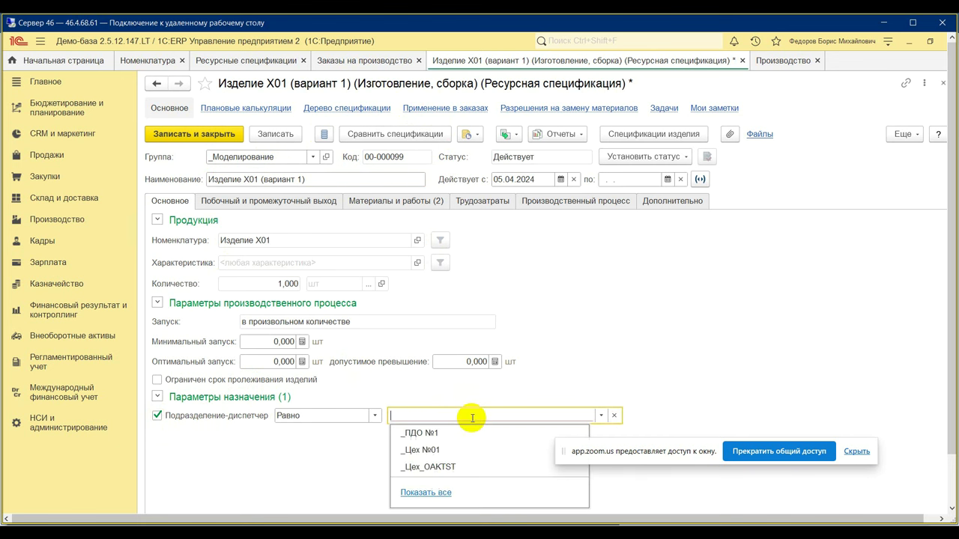
click(426, 493)
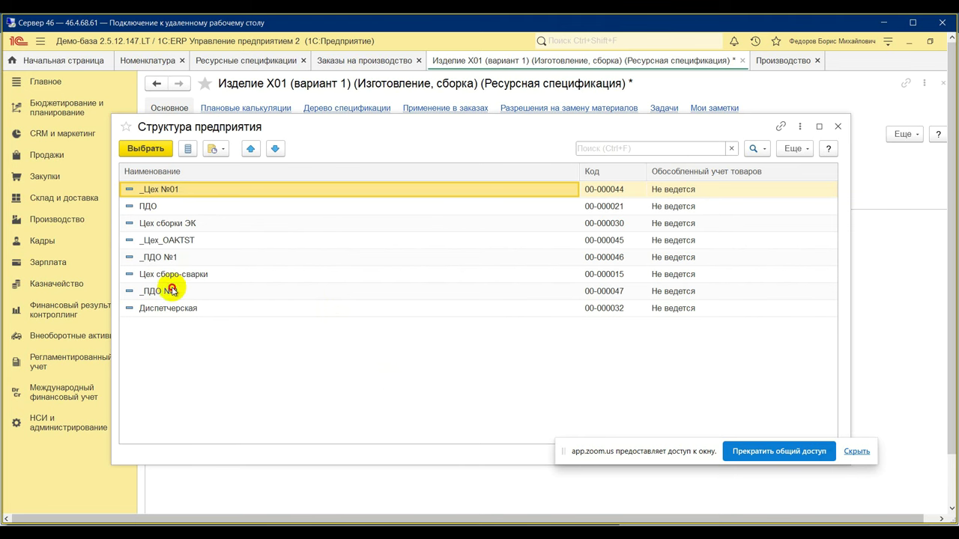
double_click(176, 290)
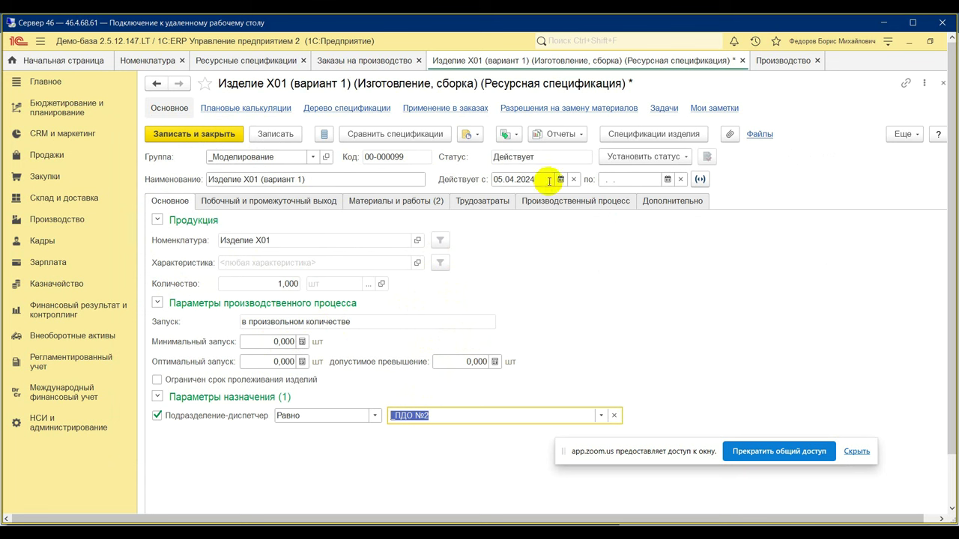
Set the status of the specification Изделие X01 (вариант 1) to В разработке
click(686, 157)
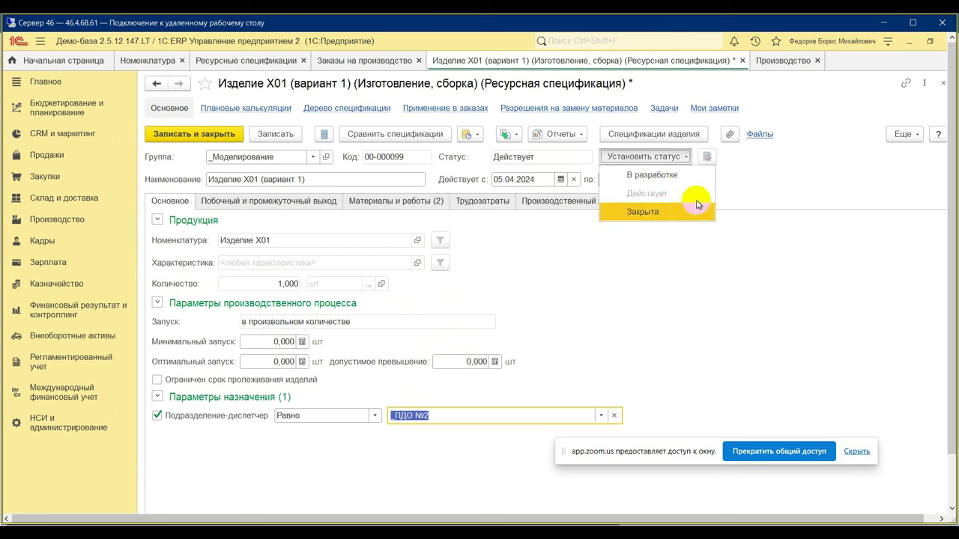
click(795, 164)
click(678, 158)
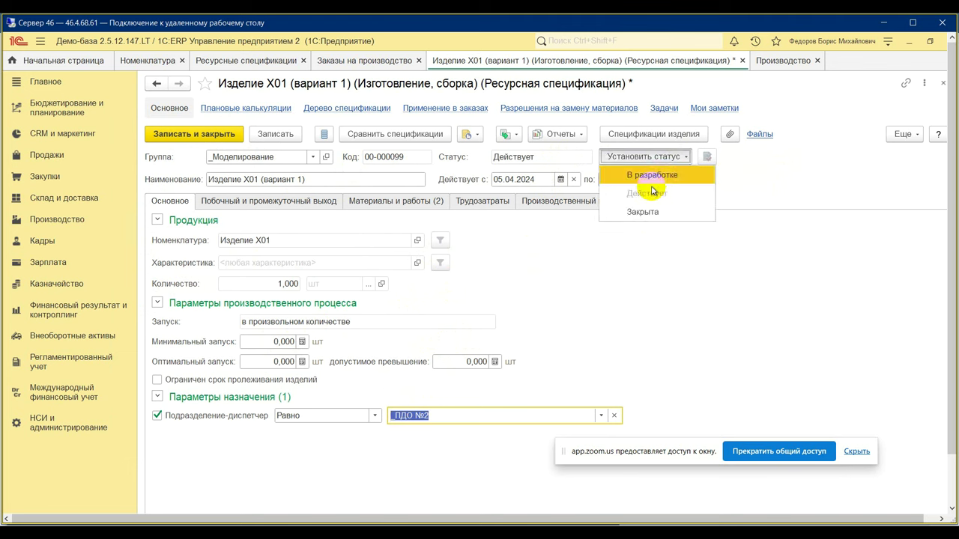
click(650, 176)
click(365, 266)
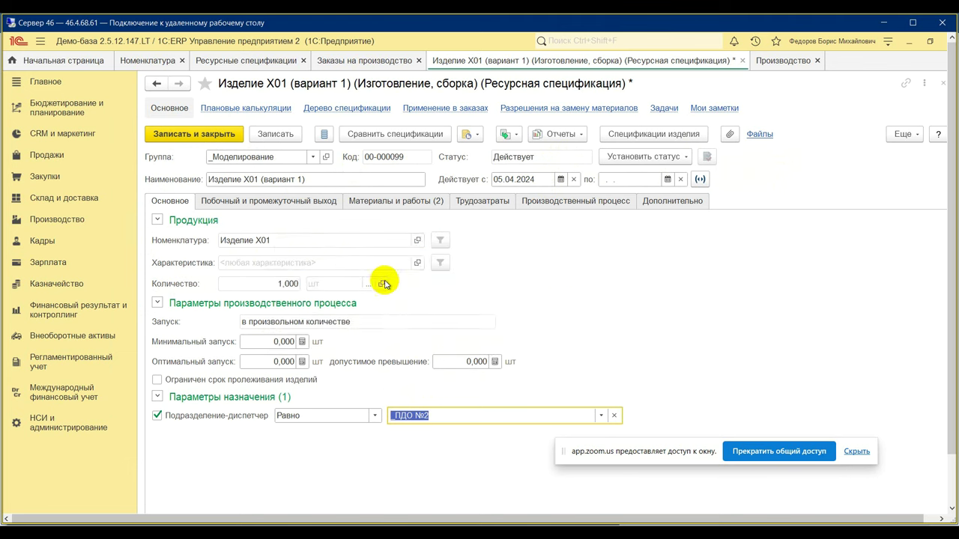
Set the status of the specification Изделие X01 (вариант 1) to Действует, save and close it, and close the production settings
click(672, 156)
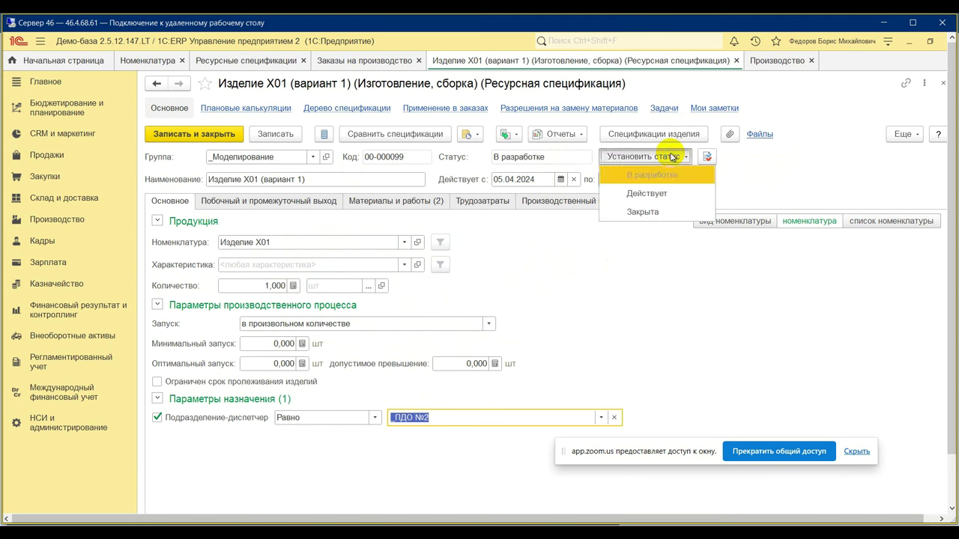
click(645, 193)
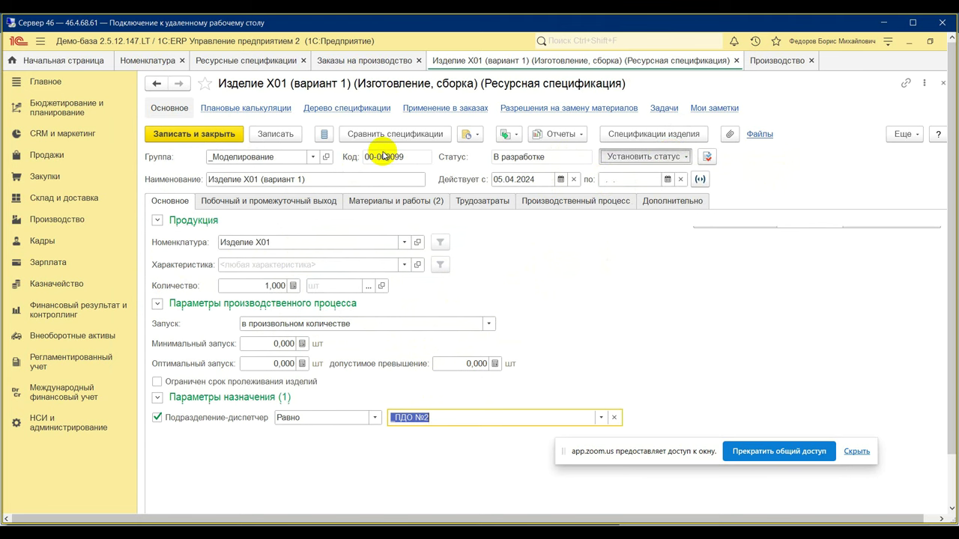
click(221, 134)
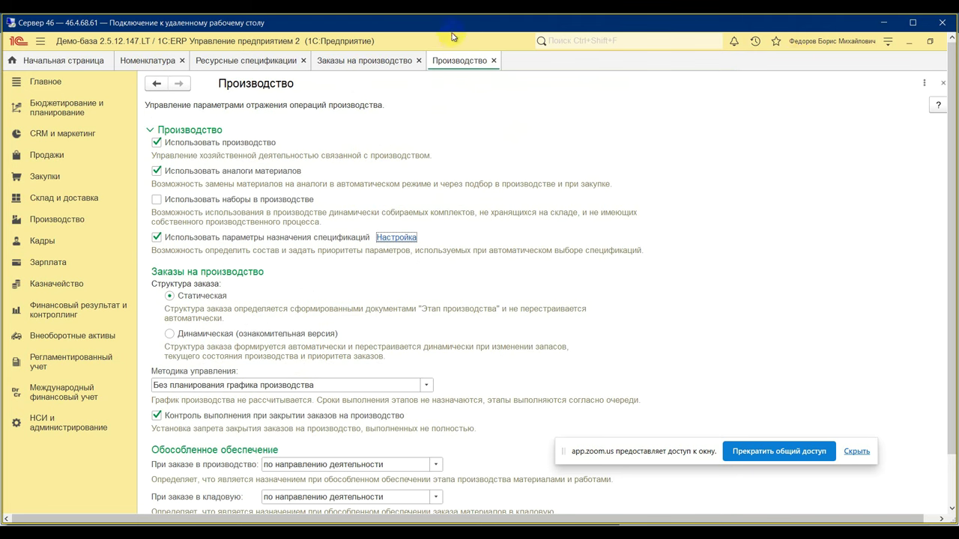
click(493, 61)
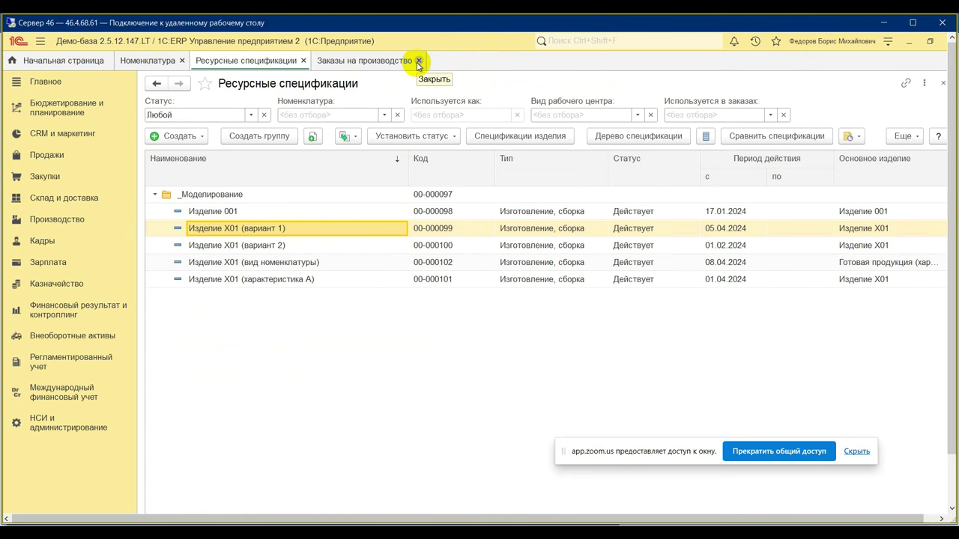
Create a new production order with organization Орион and dispatching department _ПДО №1
click(372, 63)
click(167, 135)
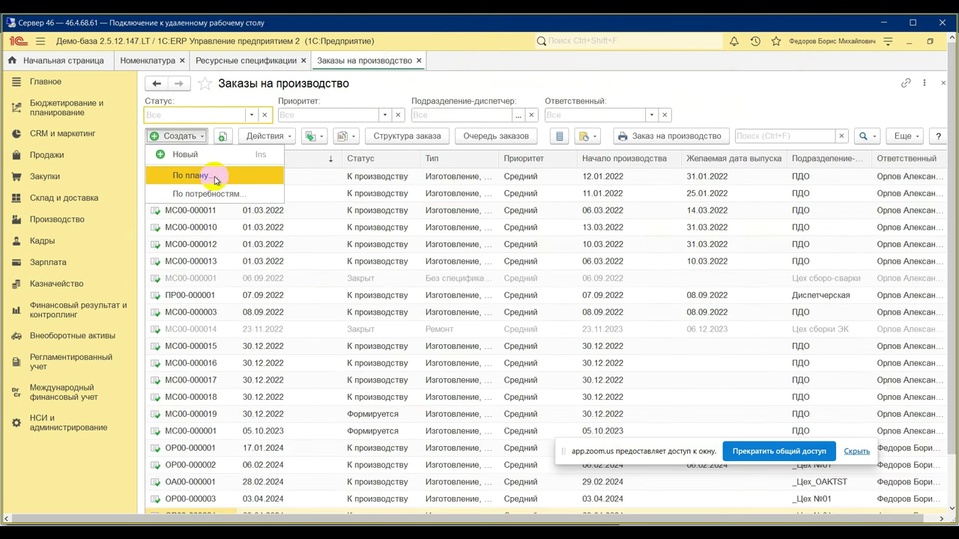
click(203, 155)
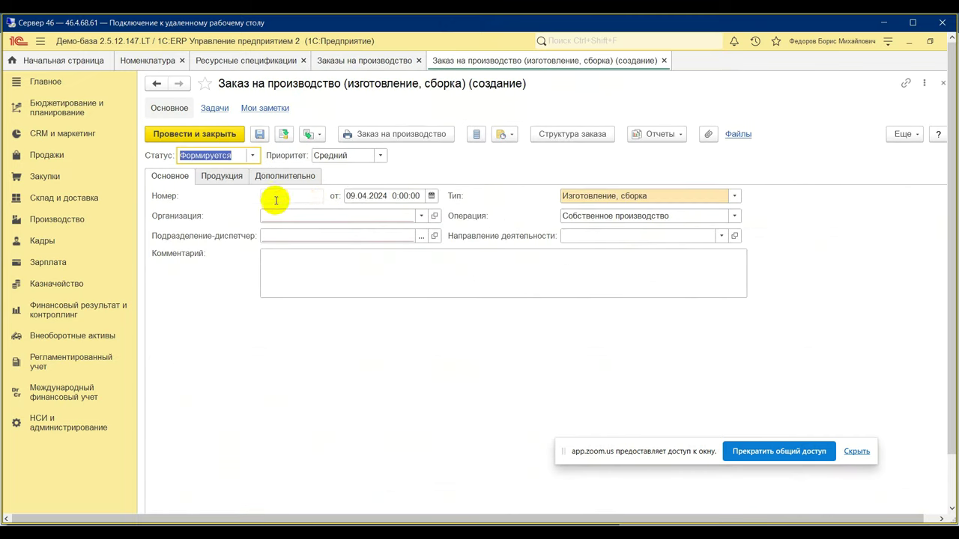
click(317, 215)
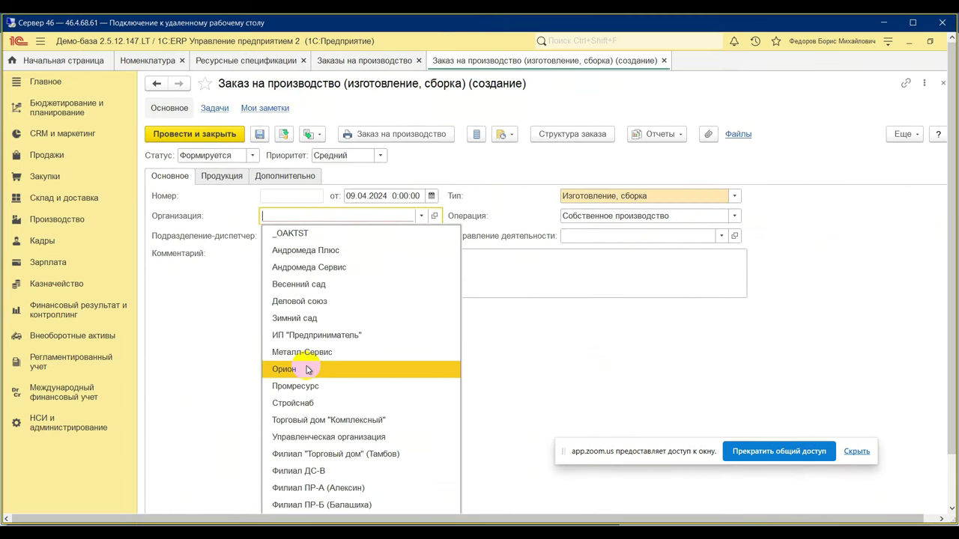
click(307, 369)
click(337, 236)
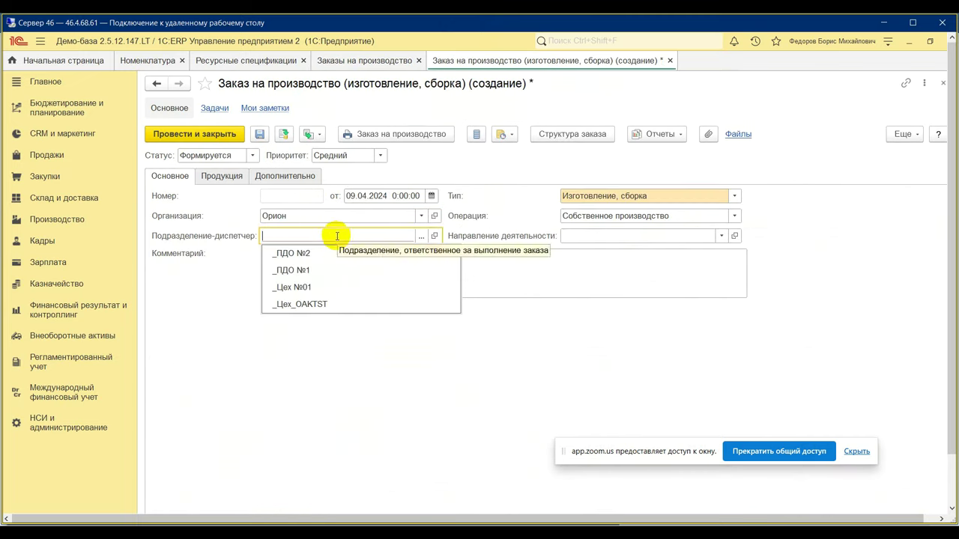
click(310, 263)
Add Изделие X01 with characteristic Вариант А to the order's products
click(211, 177)
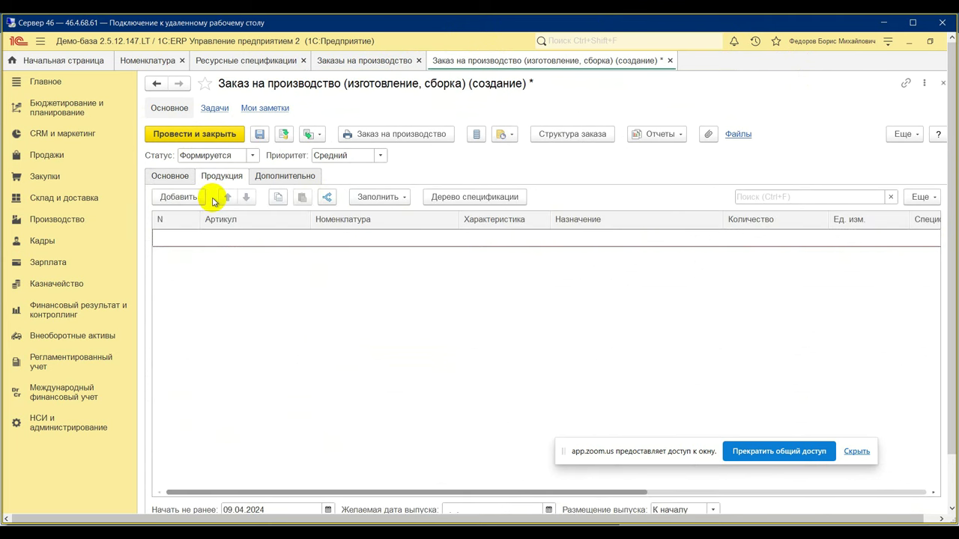
click(177, 197)
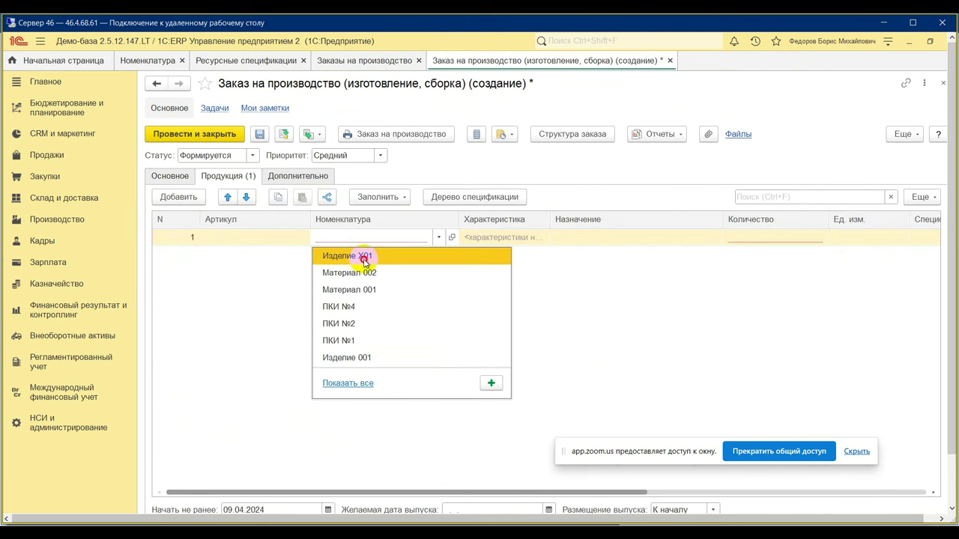
click(365, 260)
click(523, 255)
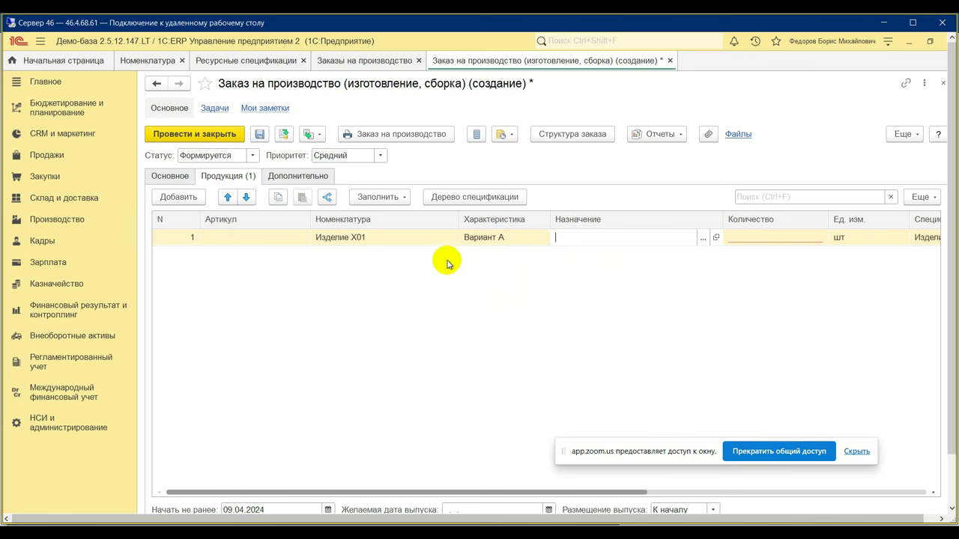
Compare the resource specifications offered for the product row with and without the _ПДО №1 department filter, and close the selection without choosing
drag(368, 491, 592, 491)
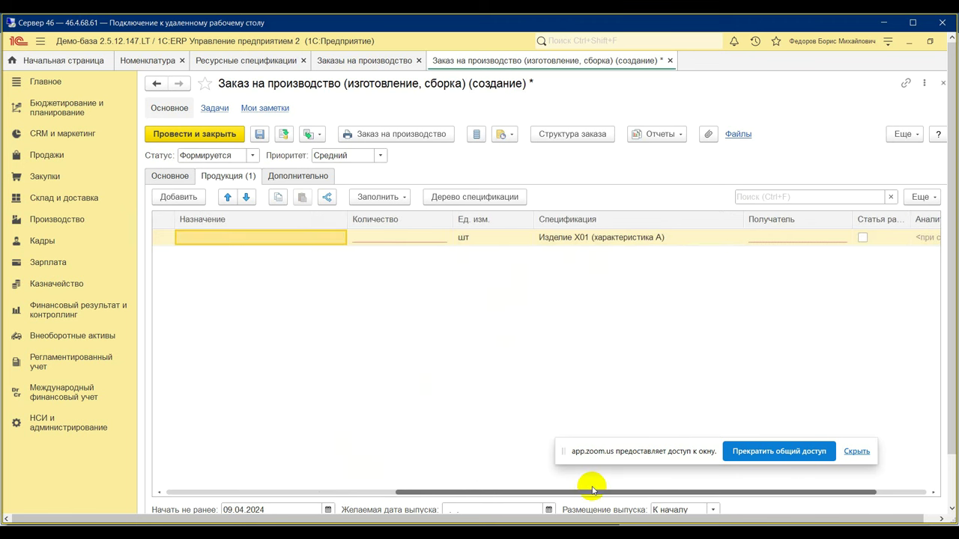
click(609, 242)
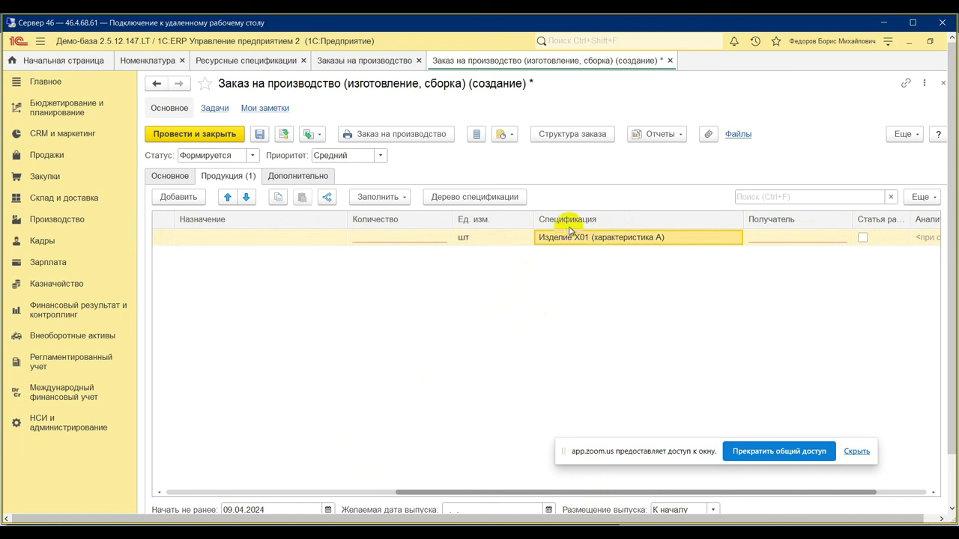
click(717, 237)
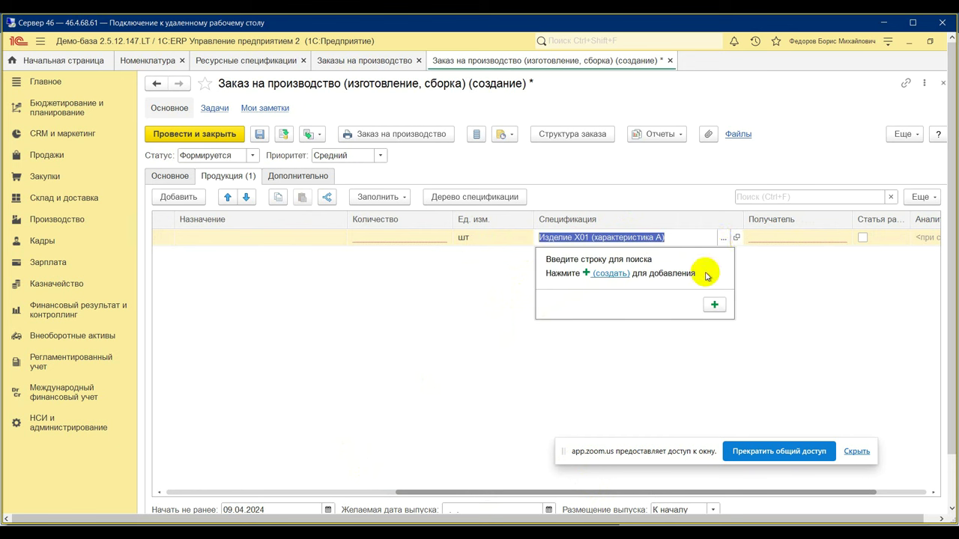
click(720, 237)
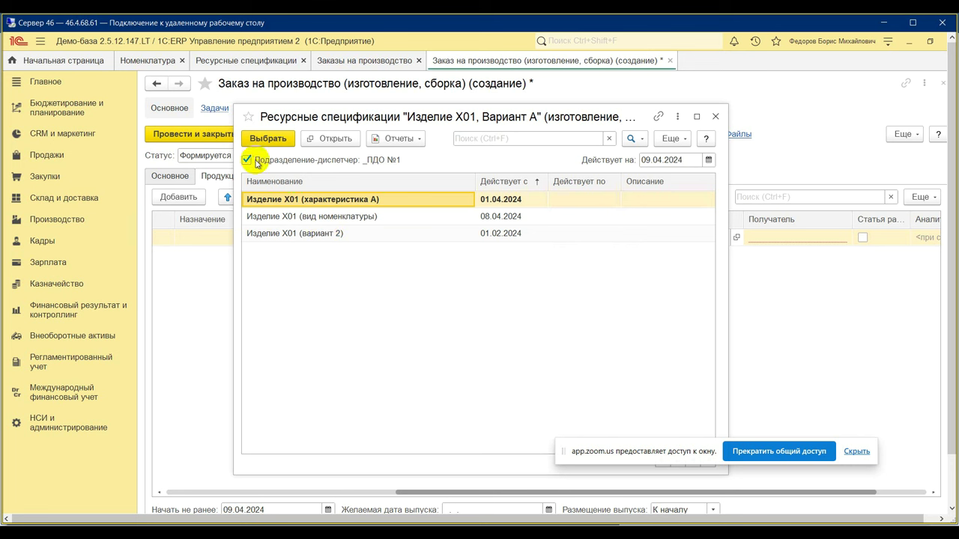
click(282, 161)
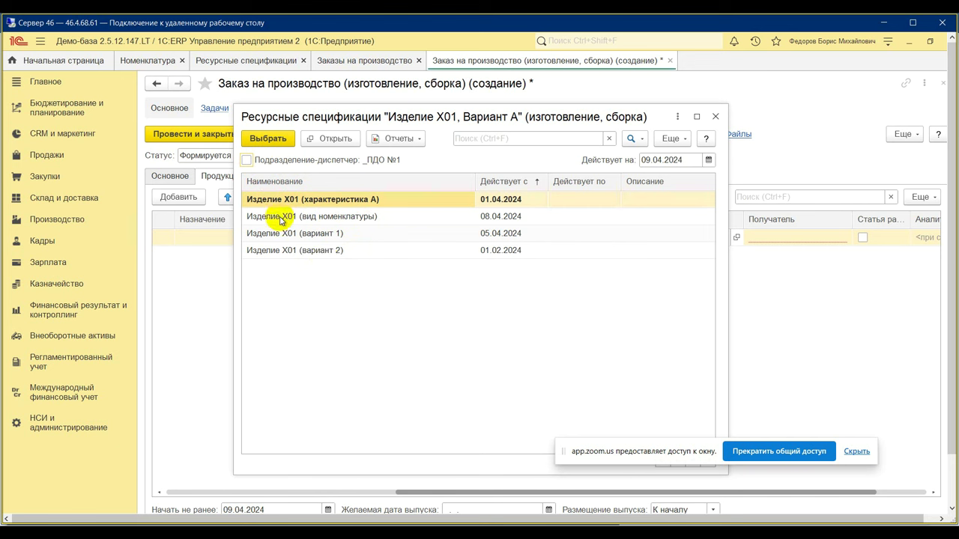
click(246, 160)
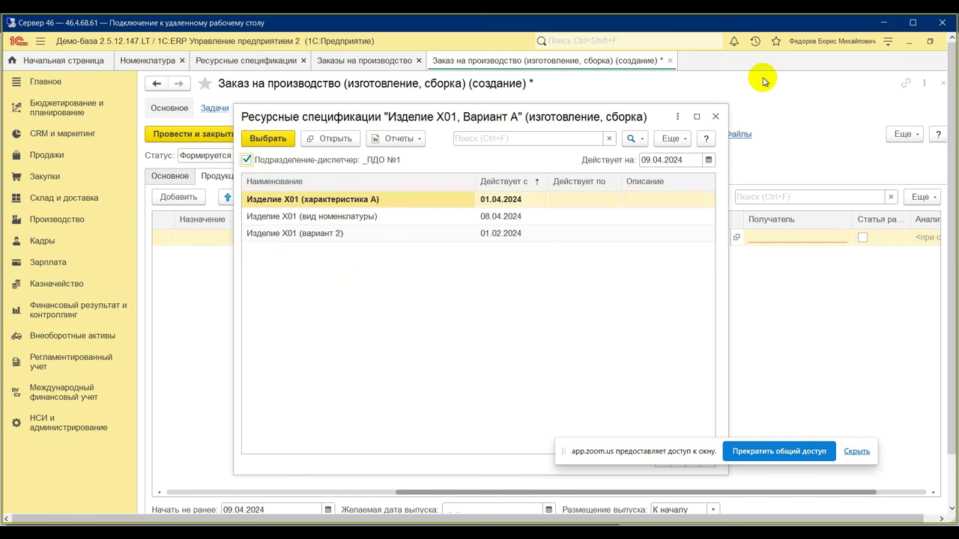
click(716, 117)
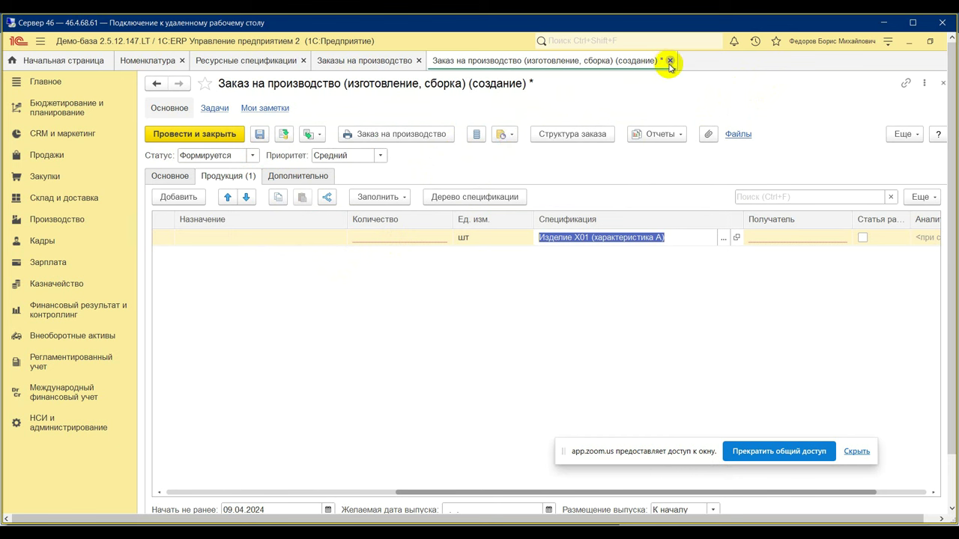
Change the production order's dispatching department to _ПДО №2
right_click(261, 240)
click(177, 178)
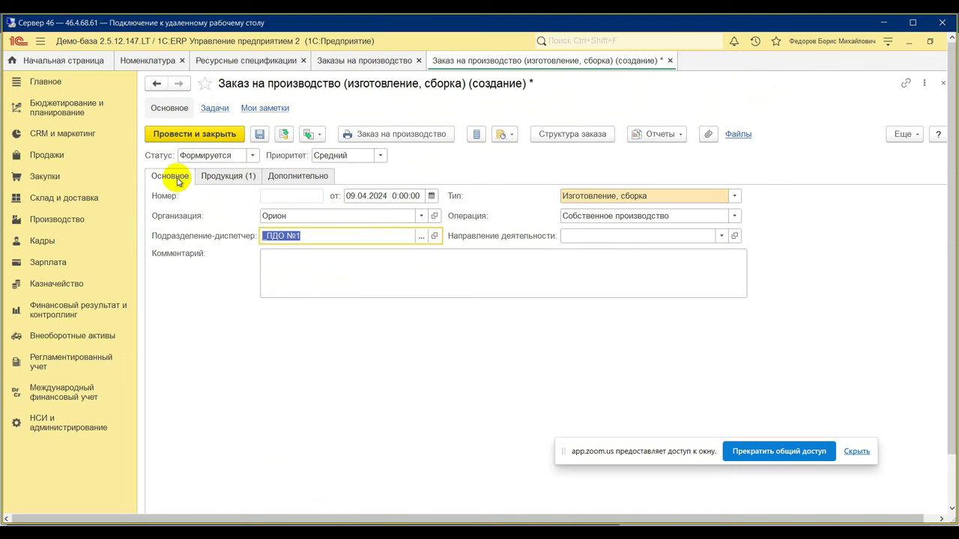
click(422, 235)
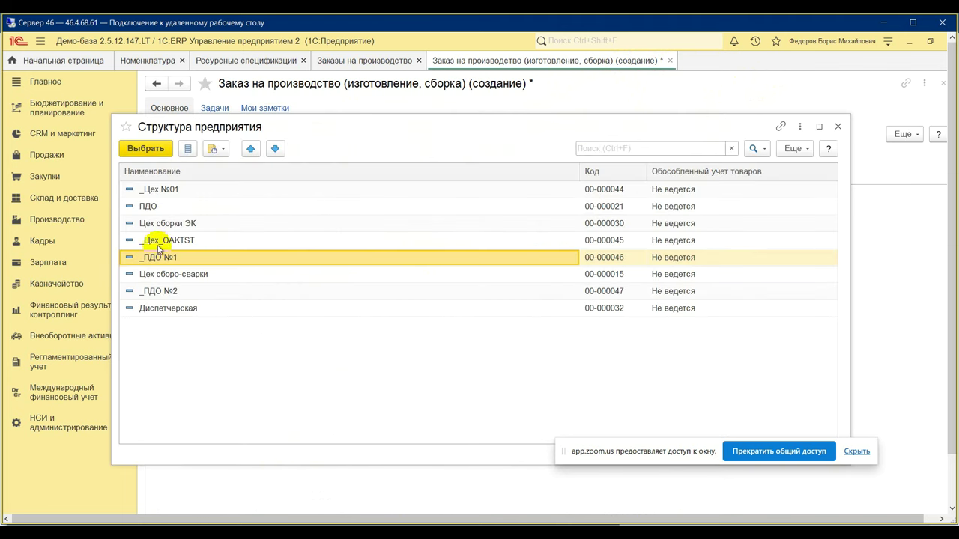
double_click(162, 291)
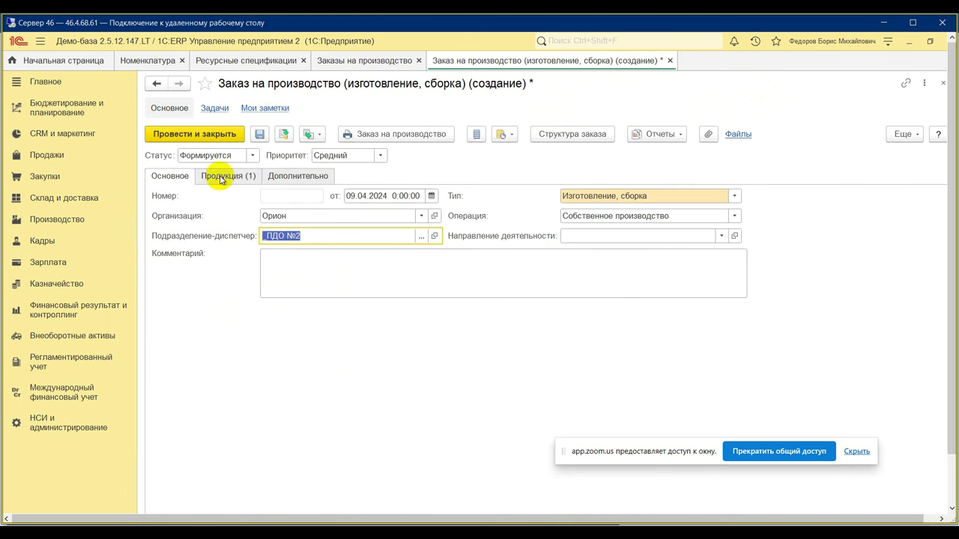
Replace the order's product row with a new one for Изделие X01 with characteristic Вариант А
click(222, 176)
right_click(277, 242)
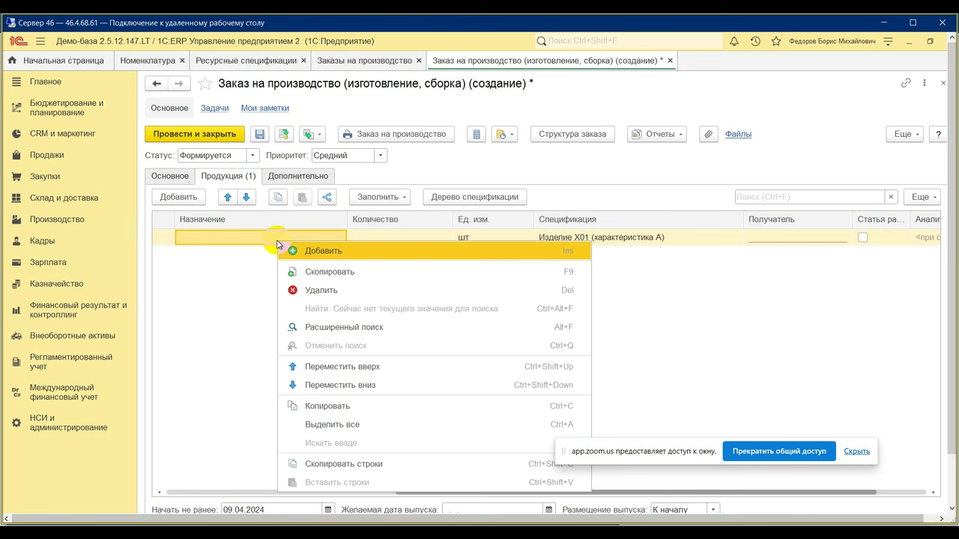
click(301, 287)
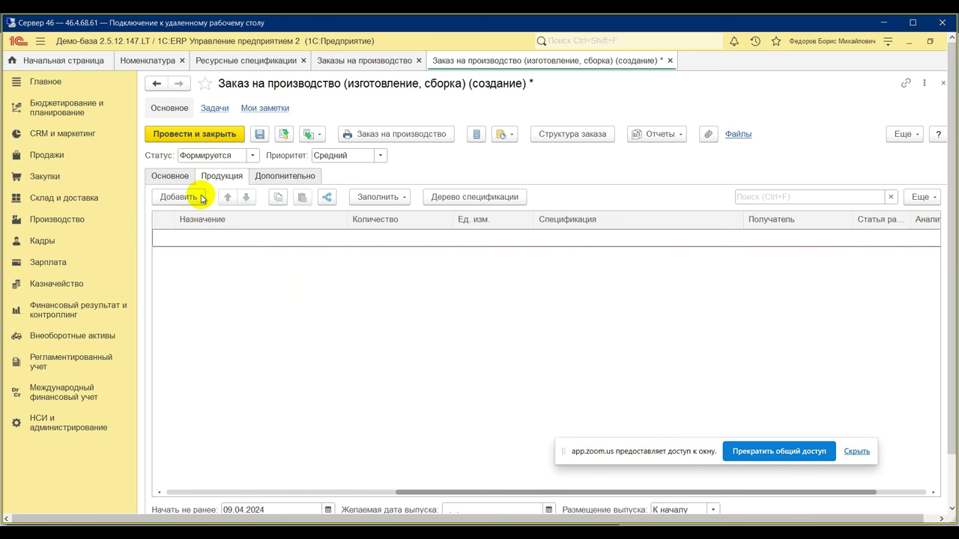
click(178, 197)
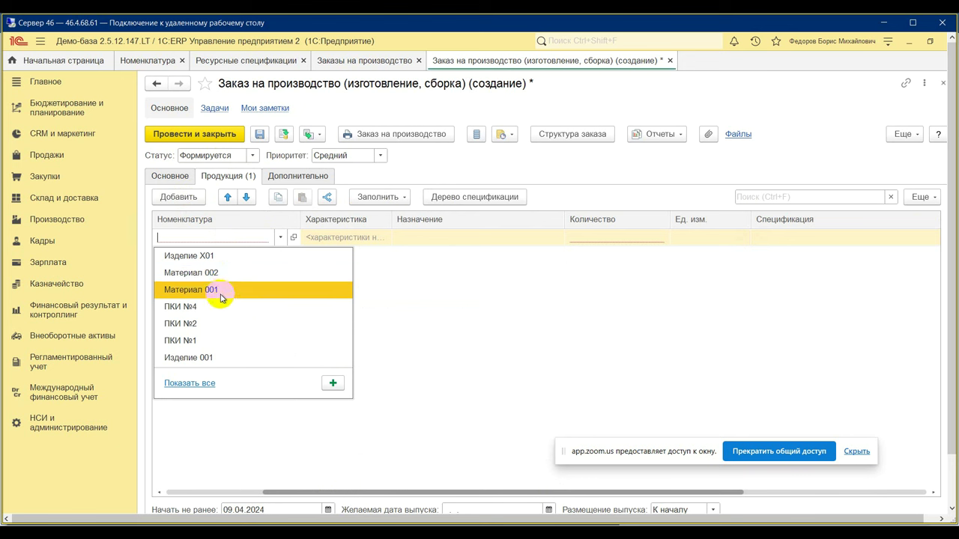
click(209, 256)
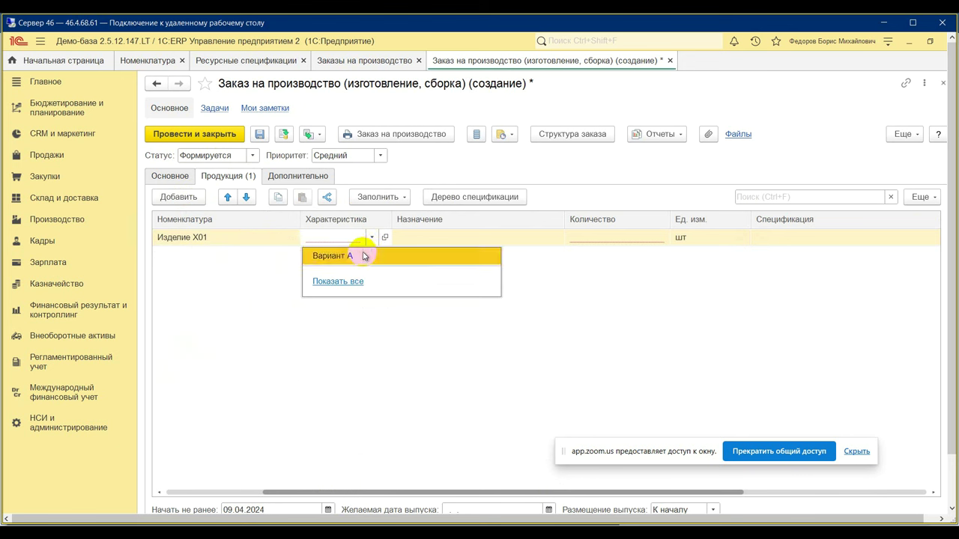
click(366, 255)
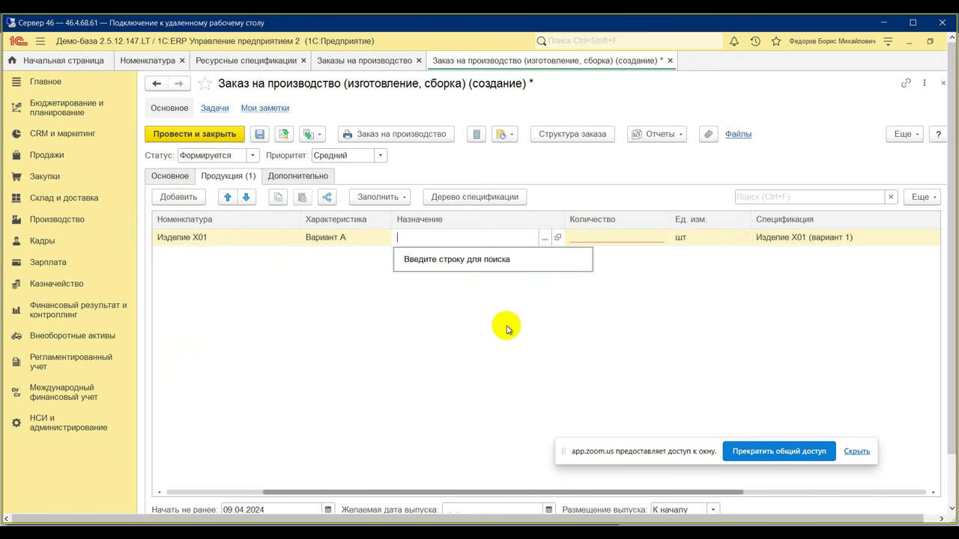
Review the resource specifications offered for the product row under _ПДО №2, and close the selection without choosing
click(809, 239)
click(653, 333)
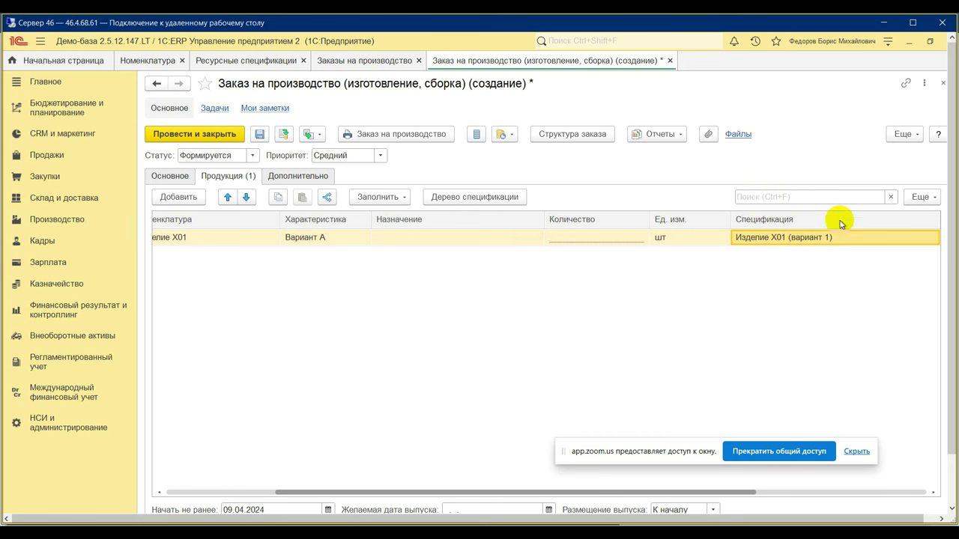
click(862, 241)
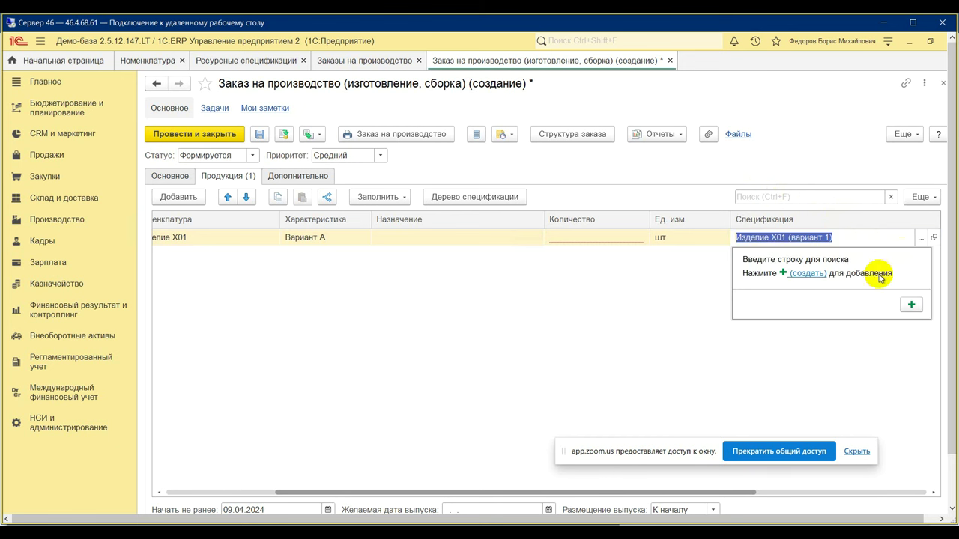
click(920, 237)
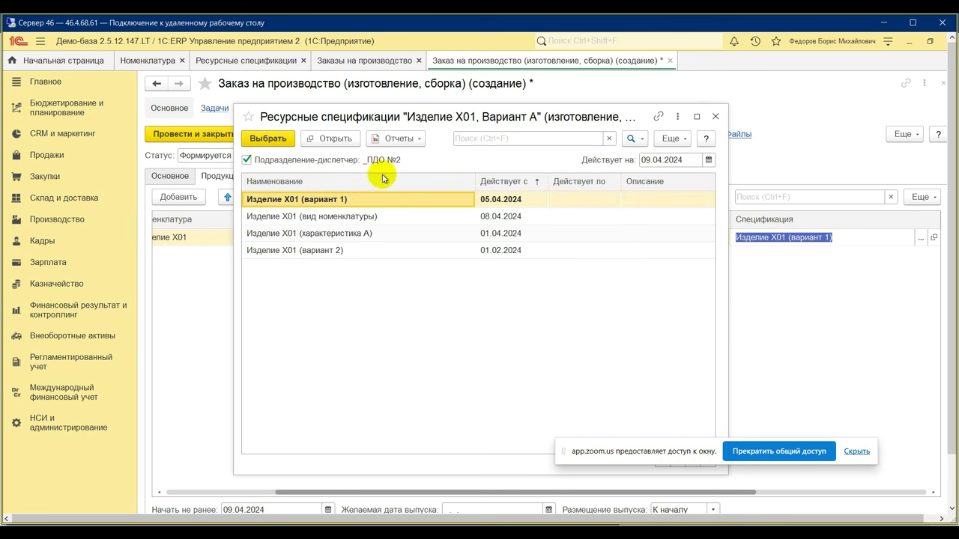
click(714, 120)
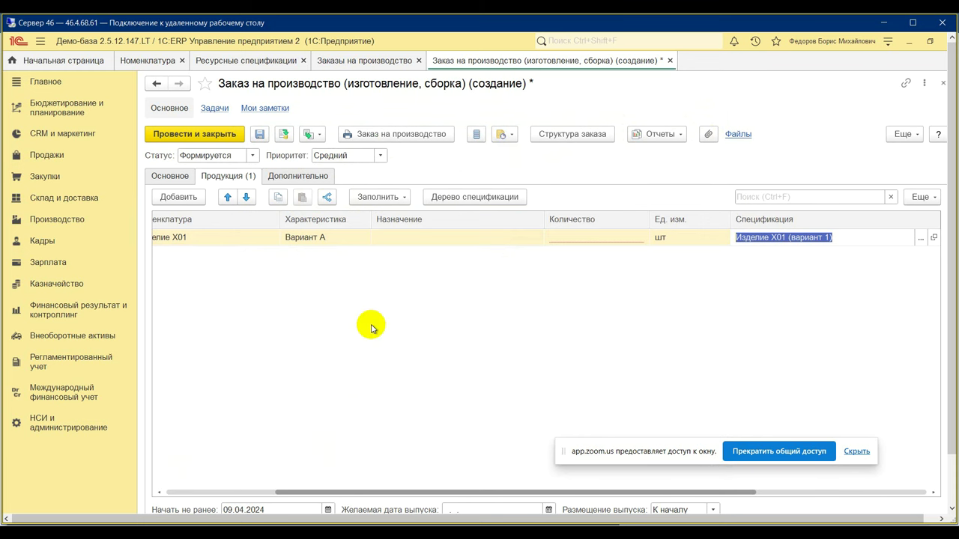
Check the conference chat in Zoom, return to 1C:ERP, and examine the Финансовый результат options in the financial result and controlling administration settings
key(alt+Tab)
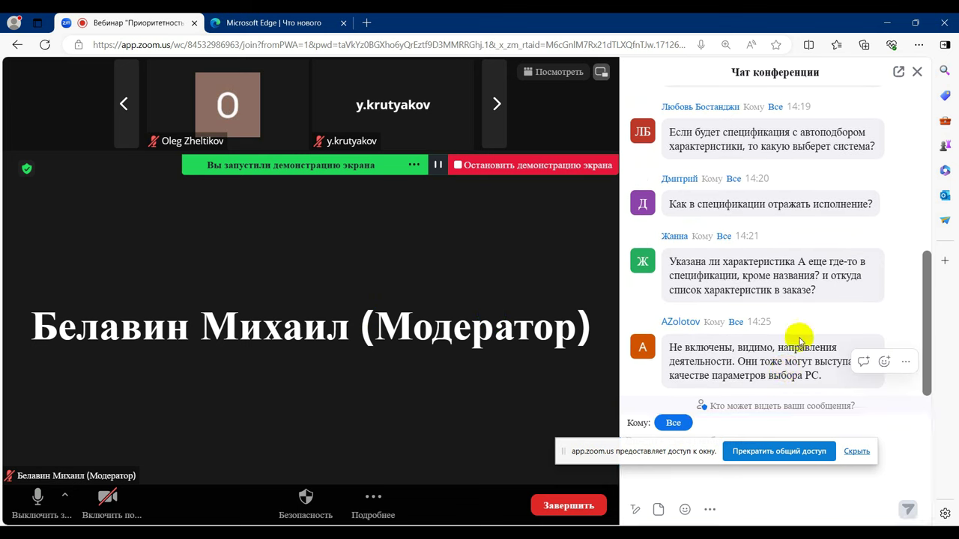
key(alt+Tab)
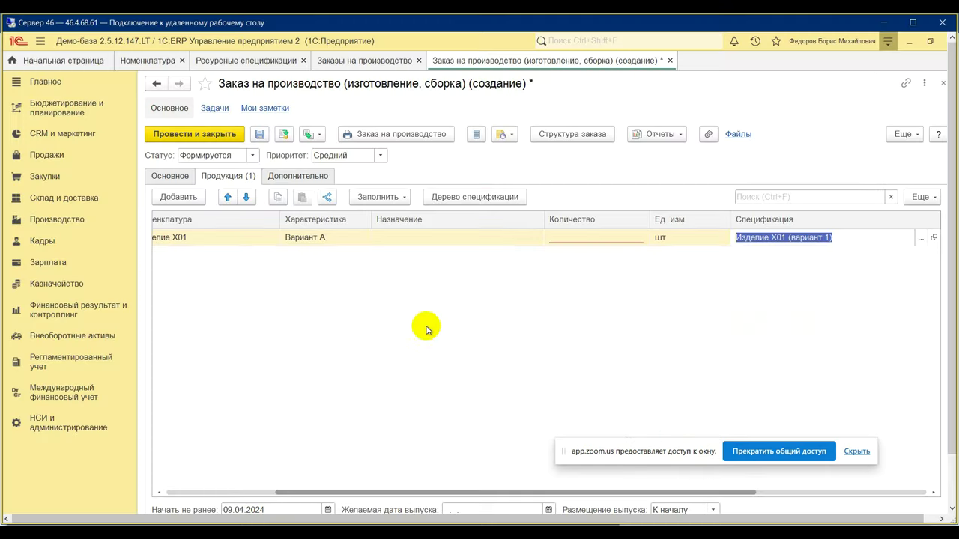
click(63, 420)
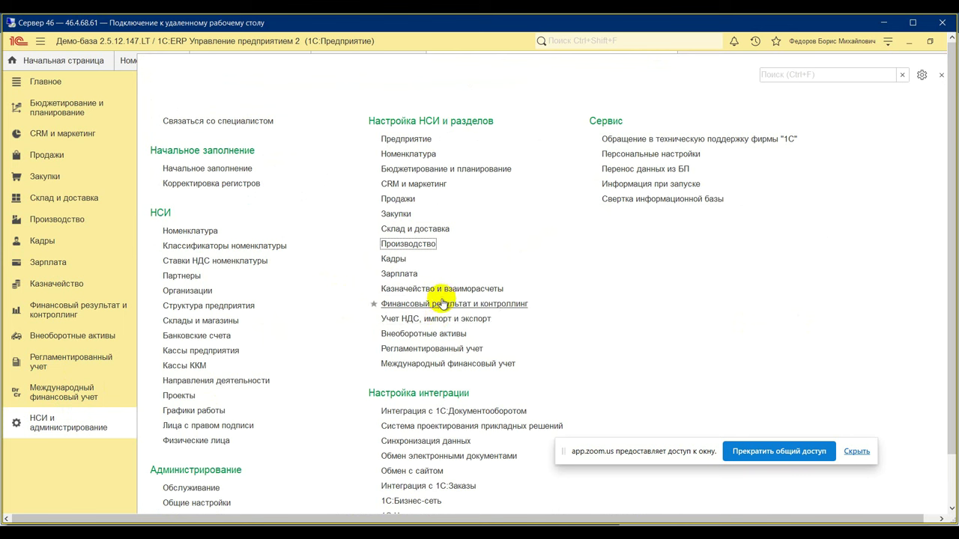
click(442, 304)
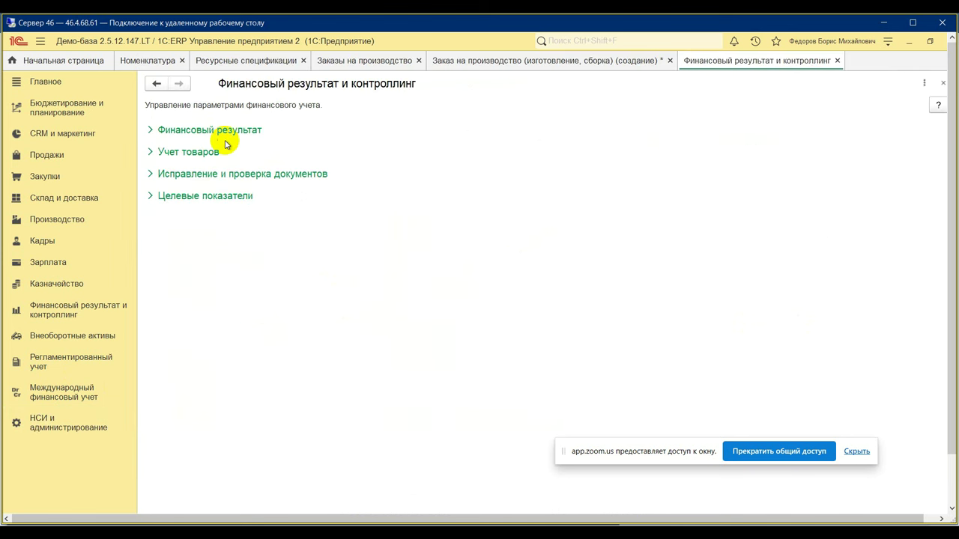
click(193, 131)
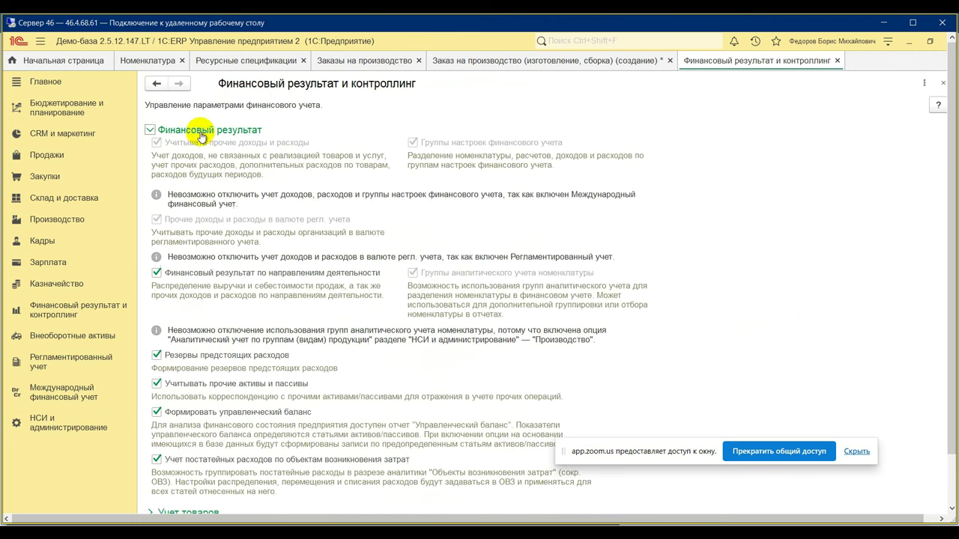
Look over the Финансовый результат options once more and close the financial result and controlling settings
scroll(390, 272, down, 1)
scroll(390, 271, up, 1)
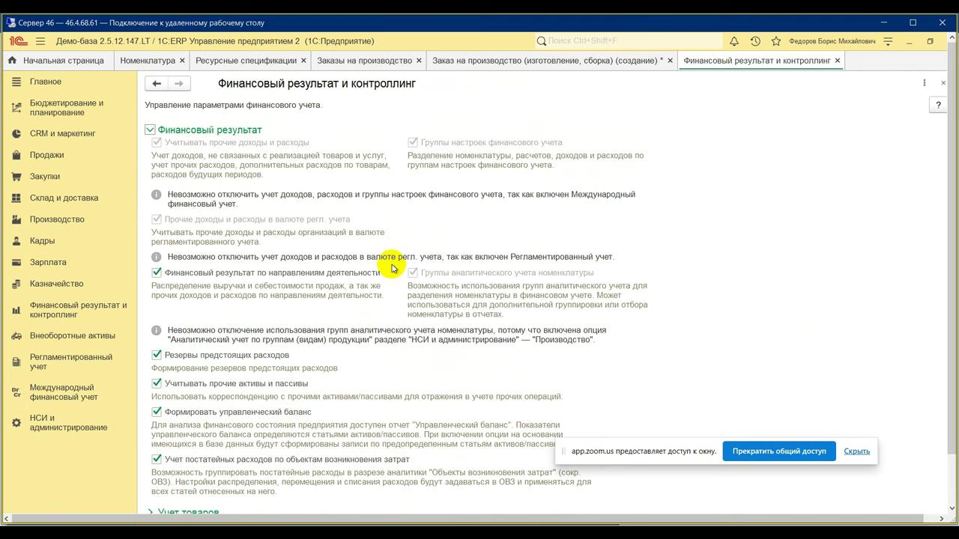
scroll(391, 268, down, 1)
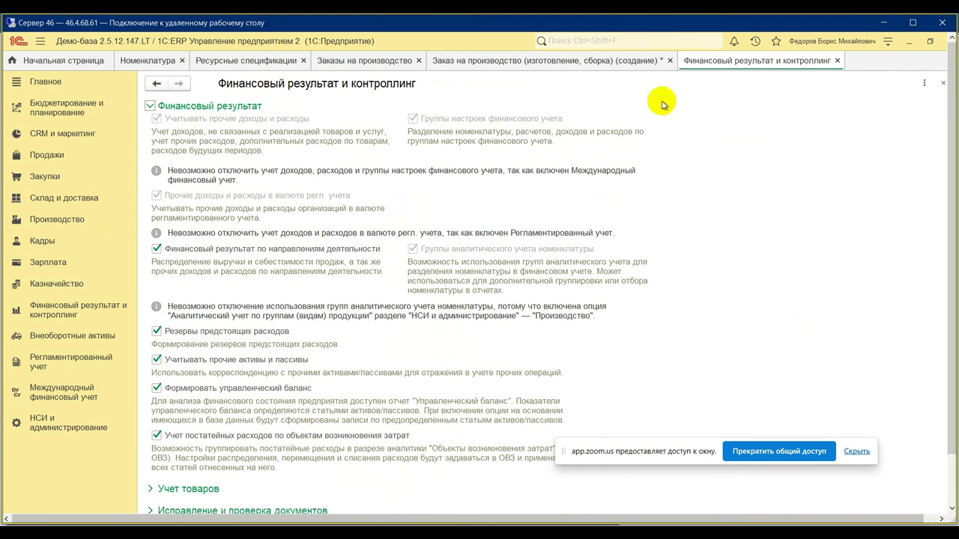
click(837, 61)
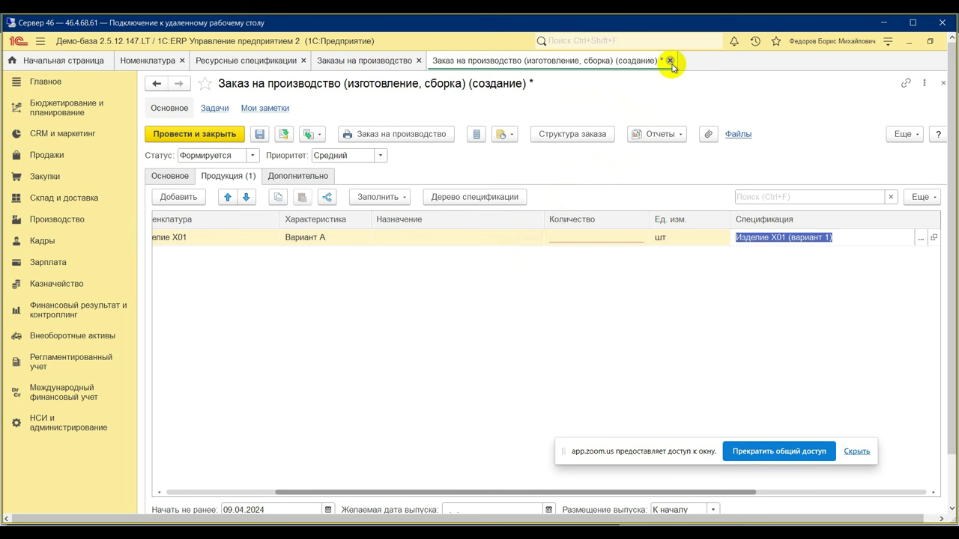
Check the unsaved production order's main details and close the order without saving its changes
click(166, 177)
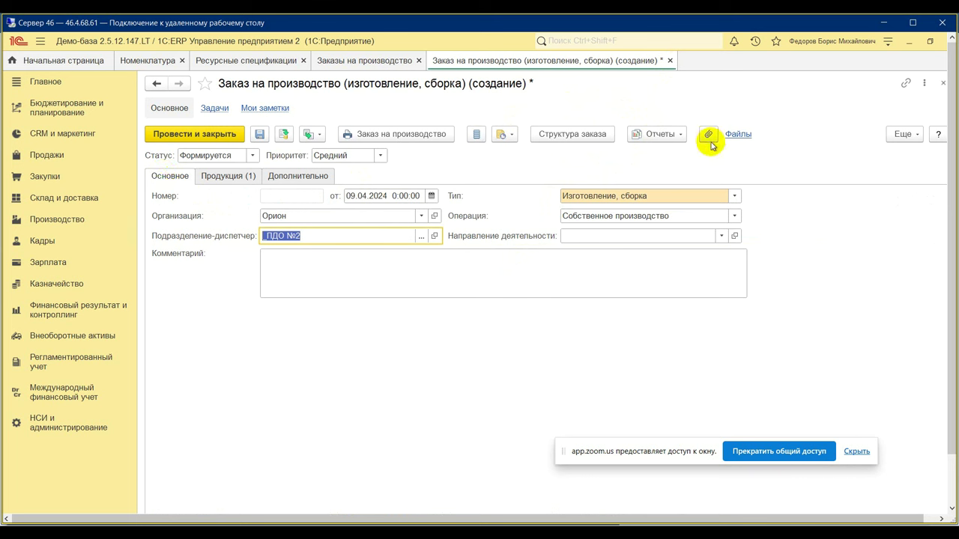
click(671, 60)
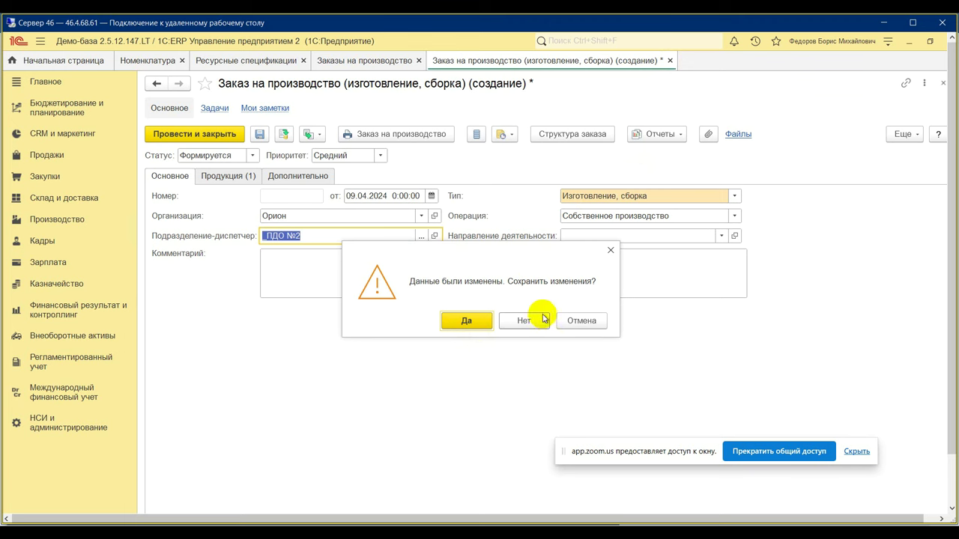
click(568, 321)
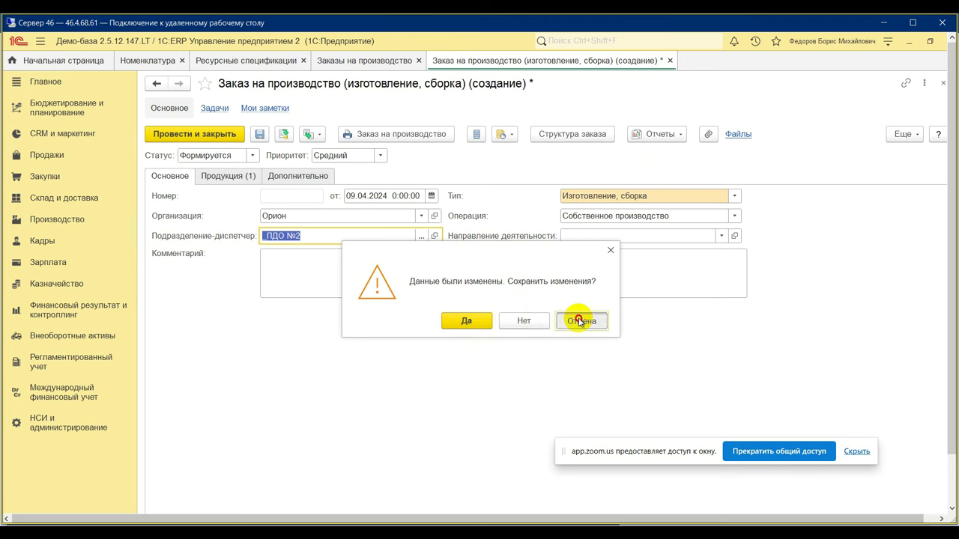
click(670, 60)
click(509, 322)
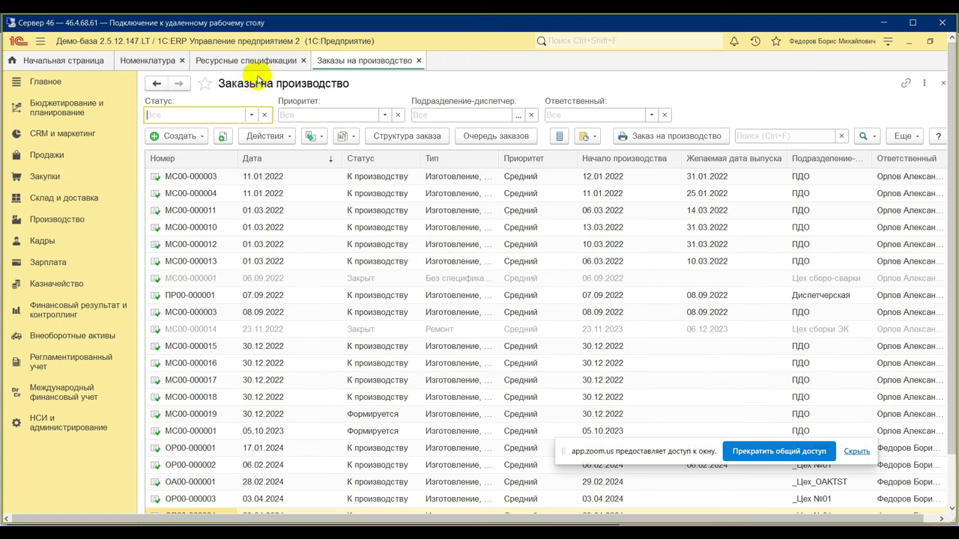
Enable Исключить автоматический выбор в документах for the resource specification Изделие X01 (характеристика А) and save it
click(258, 63)
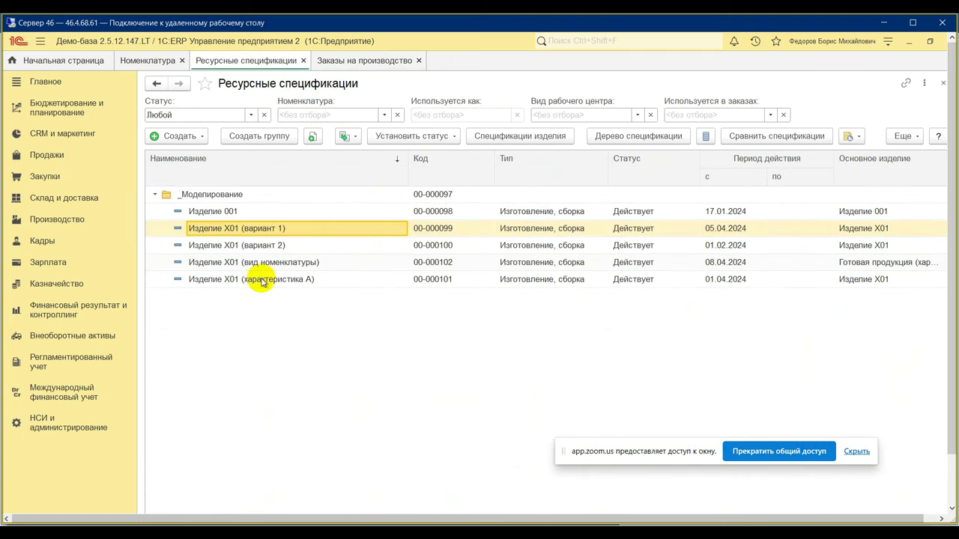
click(235, 283)
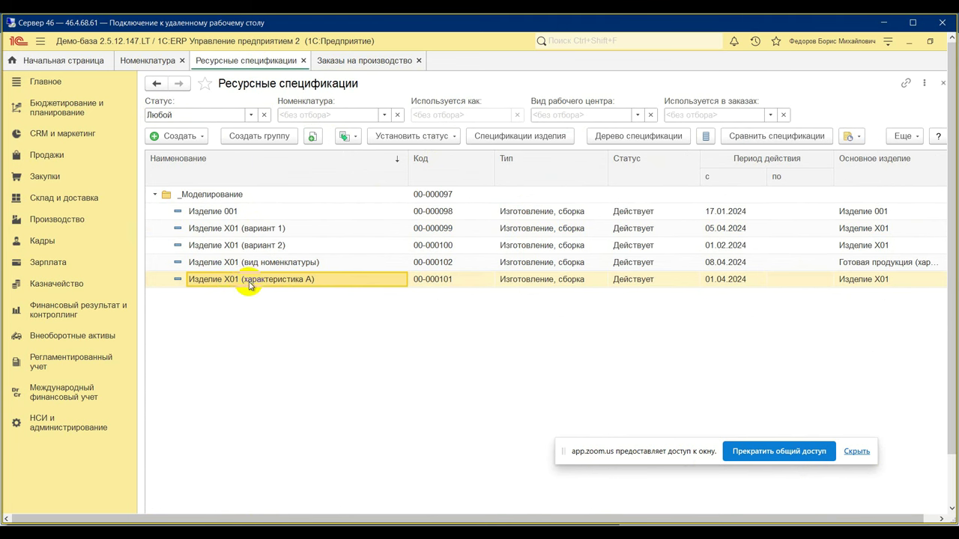
double_click(274, 283)
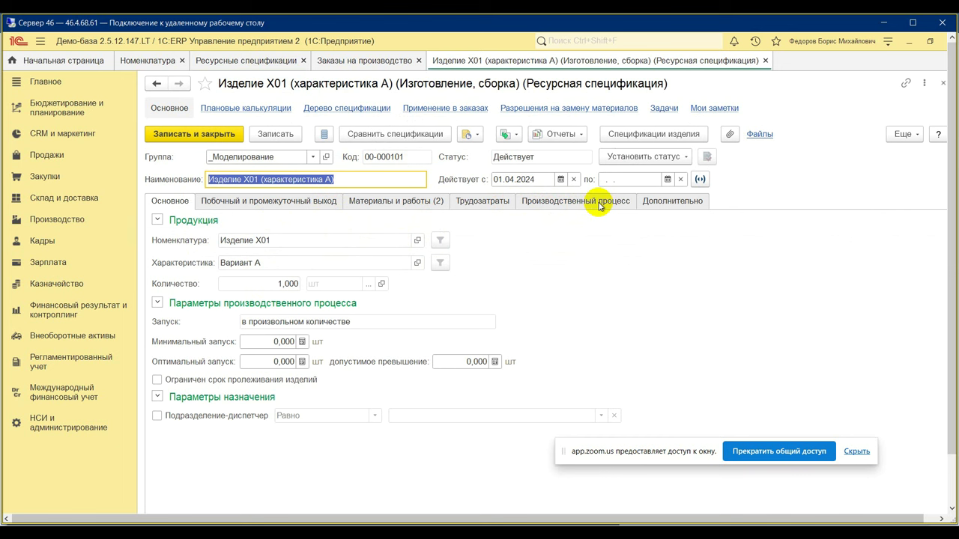
click(672, 212)
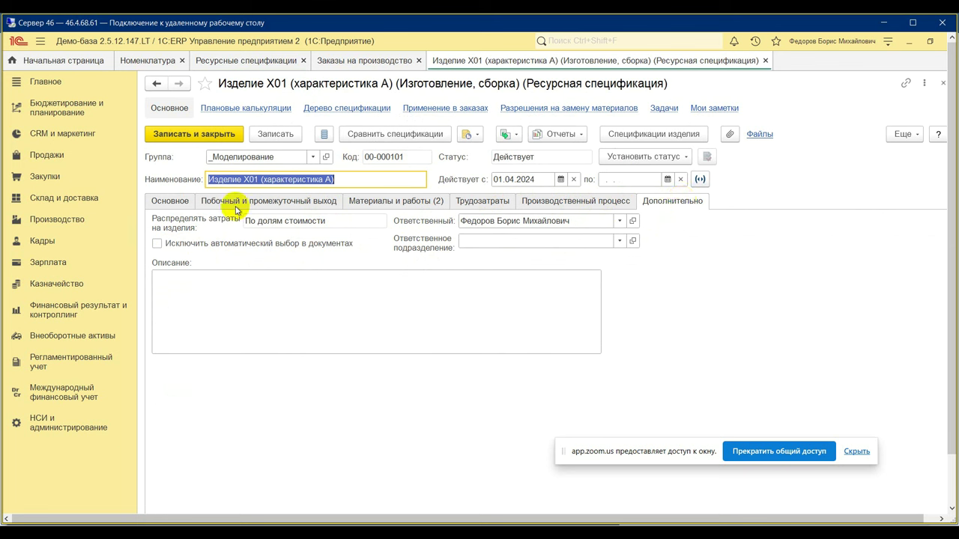
click(157, 244)
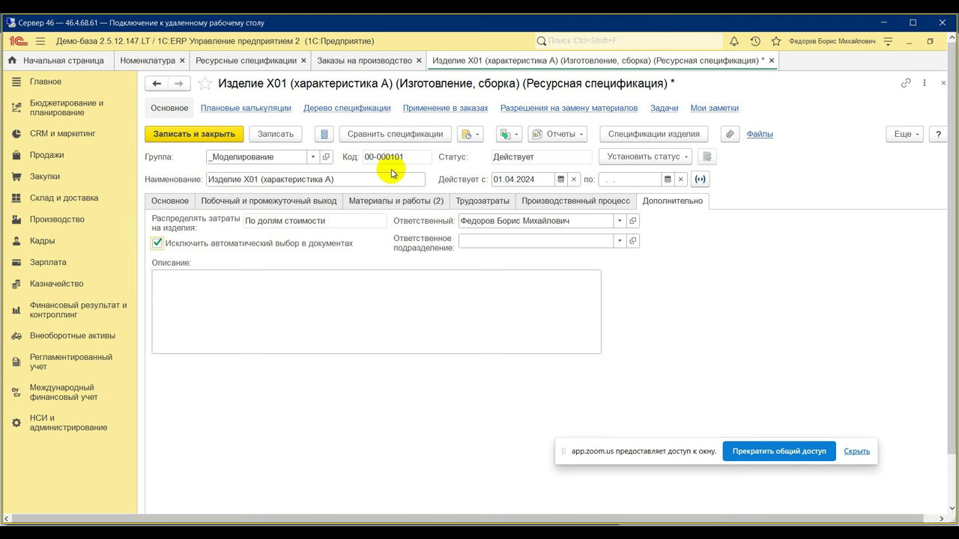
click(200, 133)
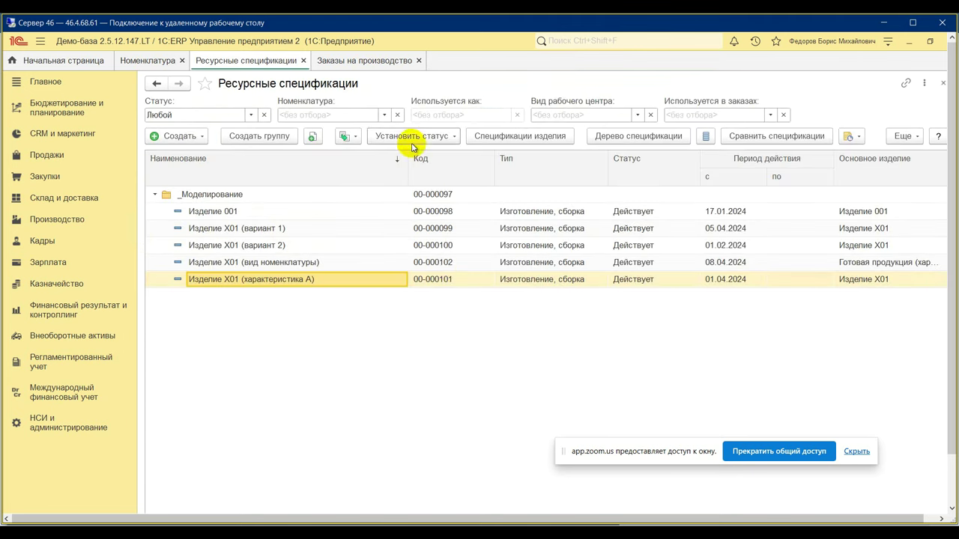
Create a new production order for organization Орион with dispatching department _ПДО №1
click(364, 60)
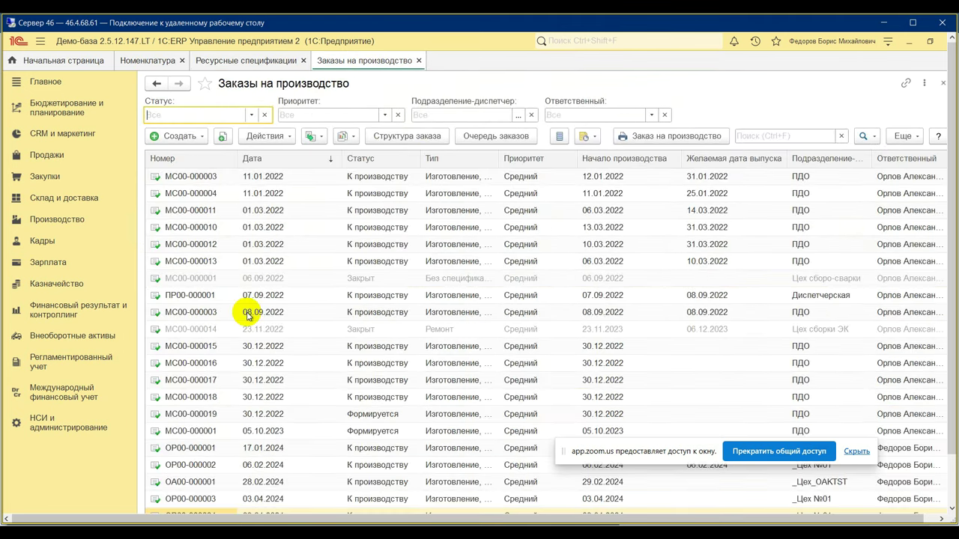
click(181, 136)
click(236, 141)
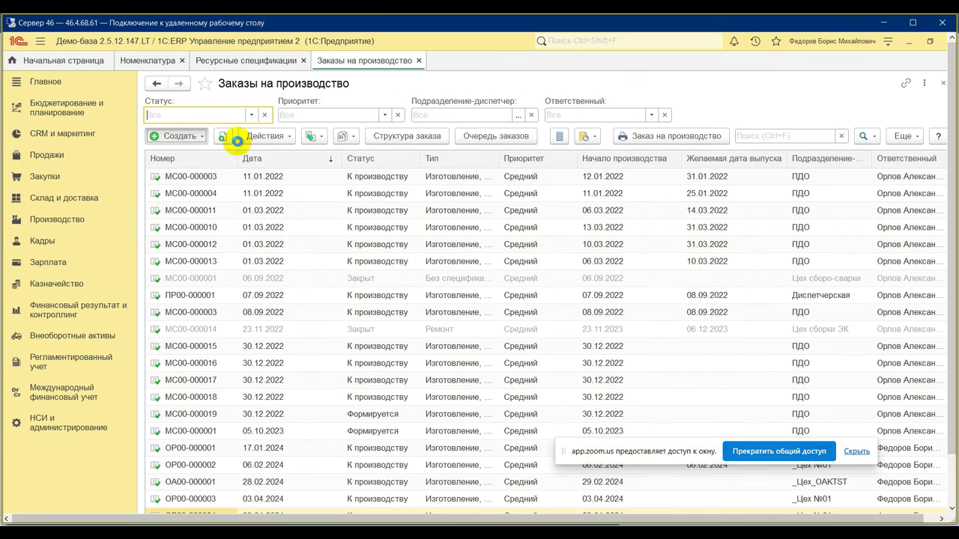
click(325, 216)
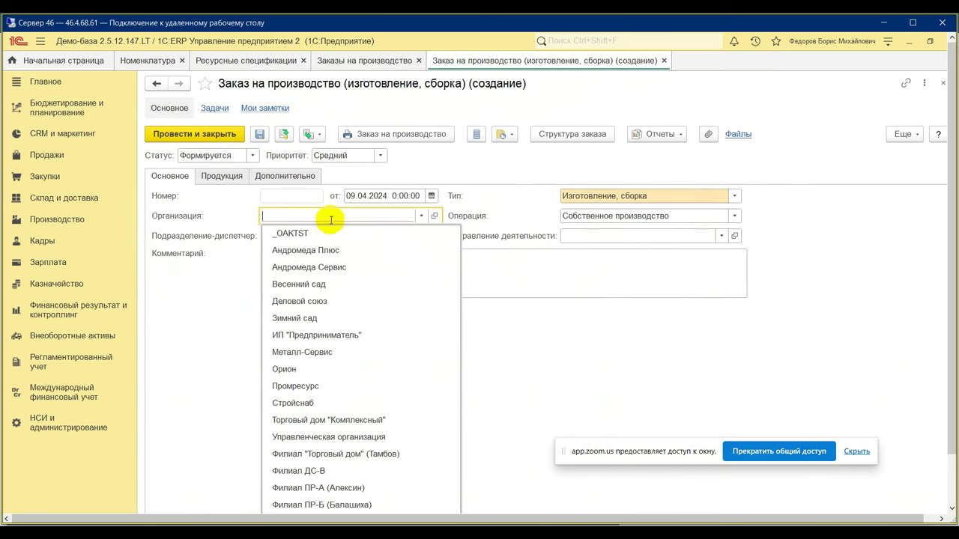
click(298, 372)
click(310, 236)
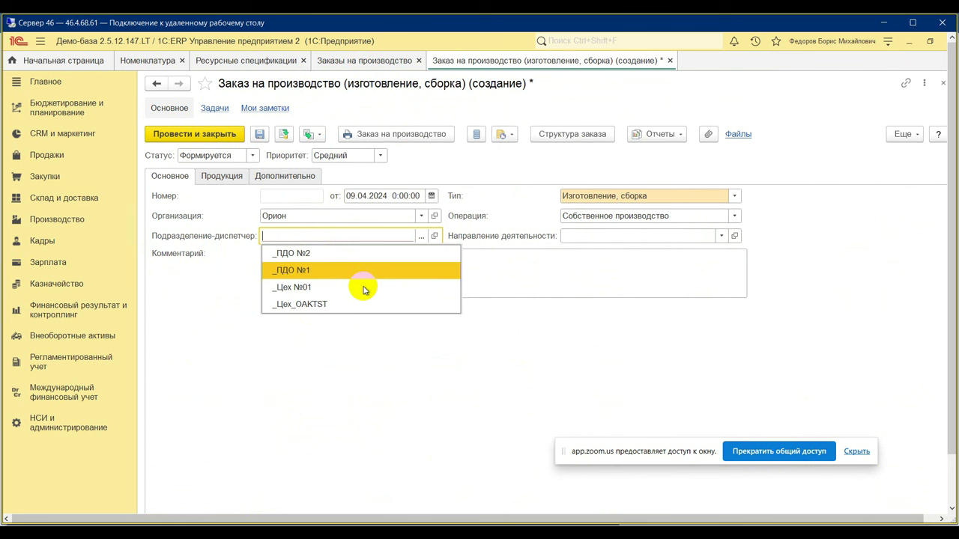
click(307, 270)
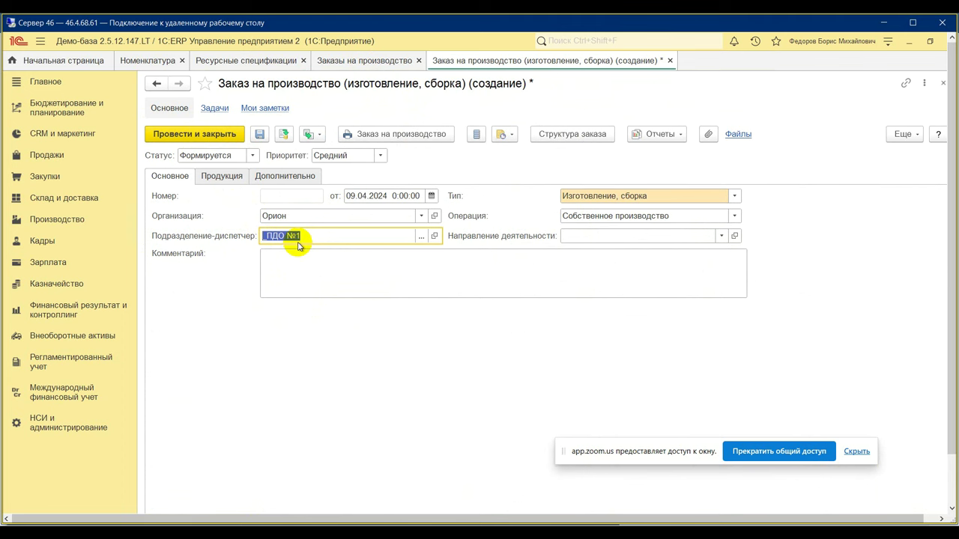
Add a product row to the new order for Изделие X01 with characteristic Вариант А
click(222, 176)
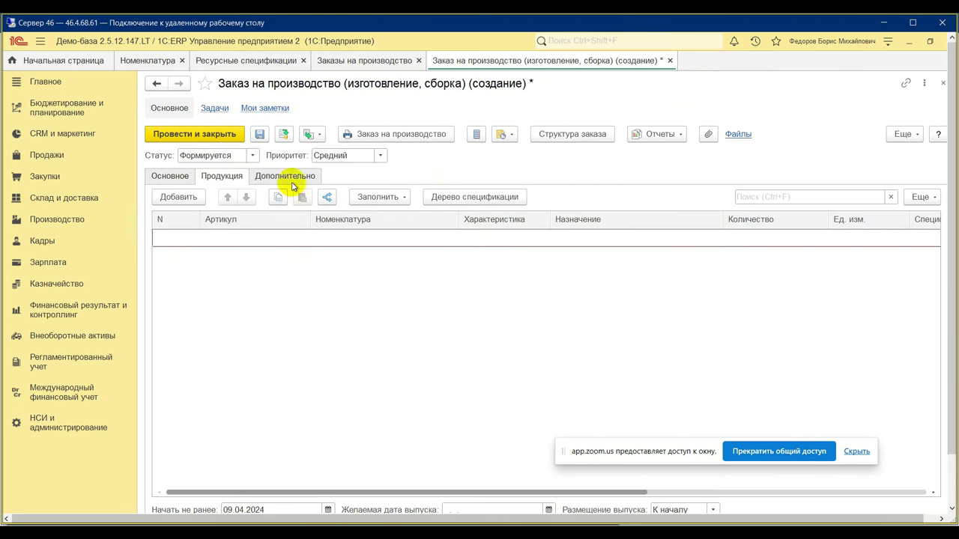
click(180, 198)
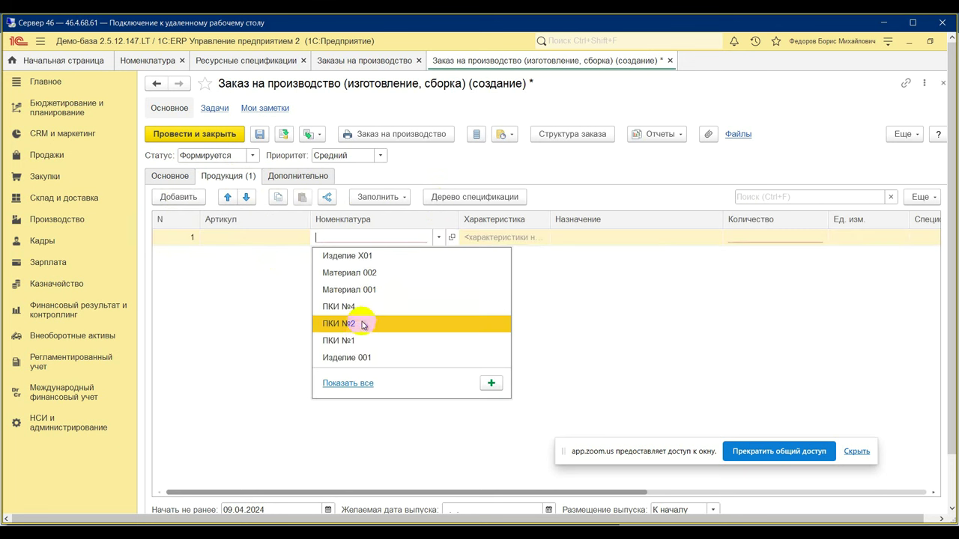
click(408, 255)
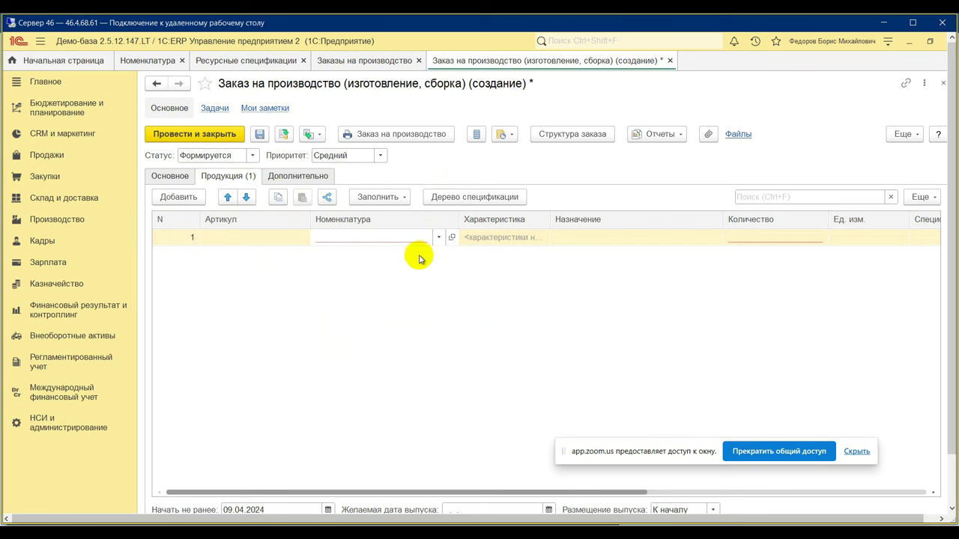
click(510, 256)
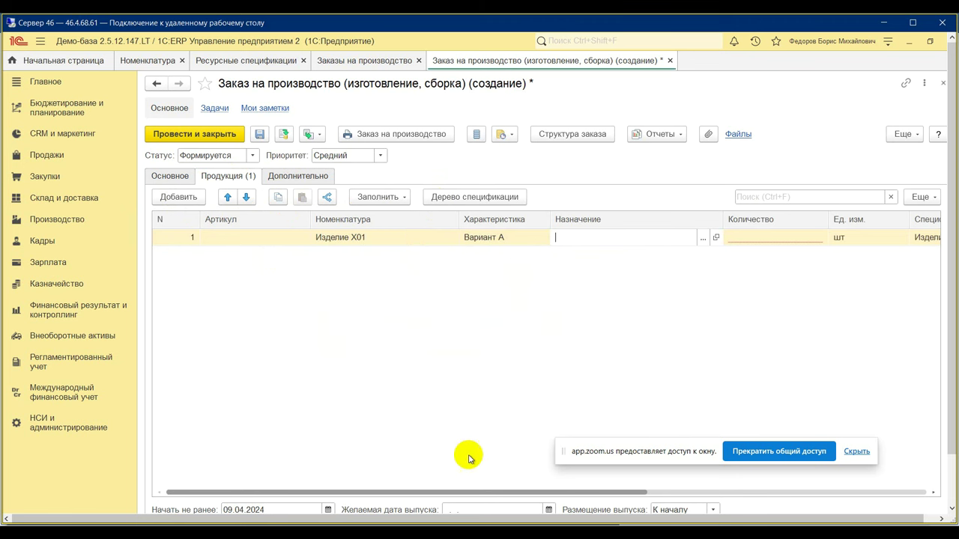
Check the specification filled in for the Изделие X01 row and open the choice of available specifications
drag(356, 491, 549, 490)
click(664, 243)
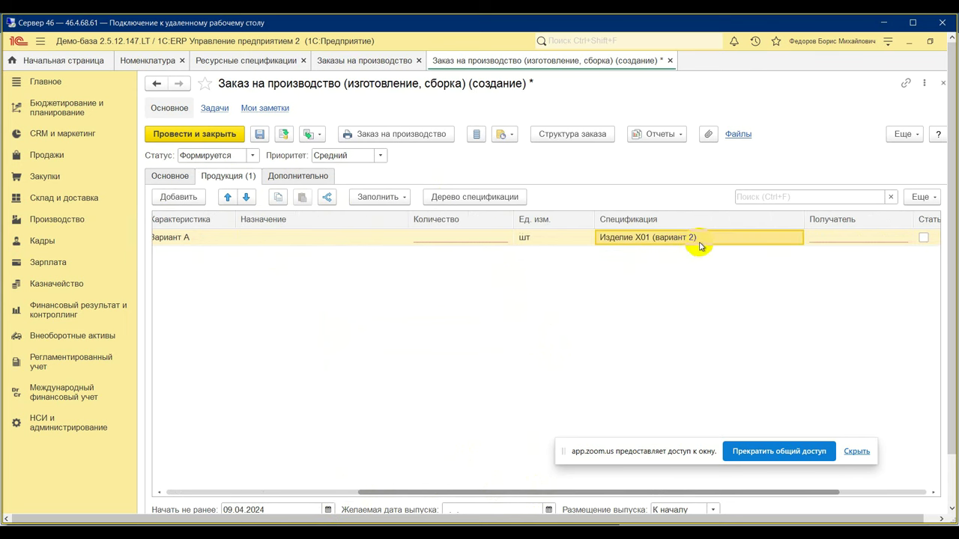
click(784, 237)
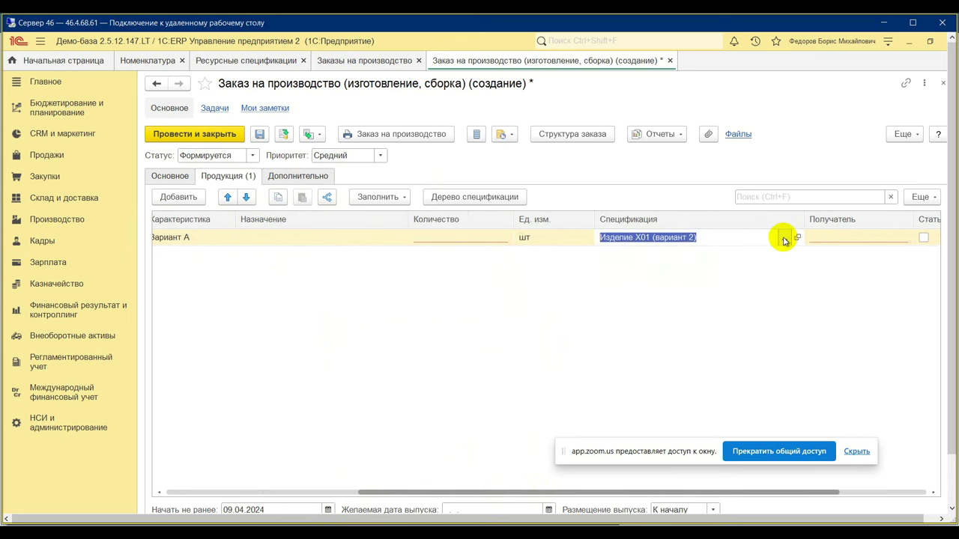